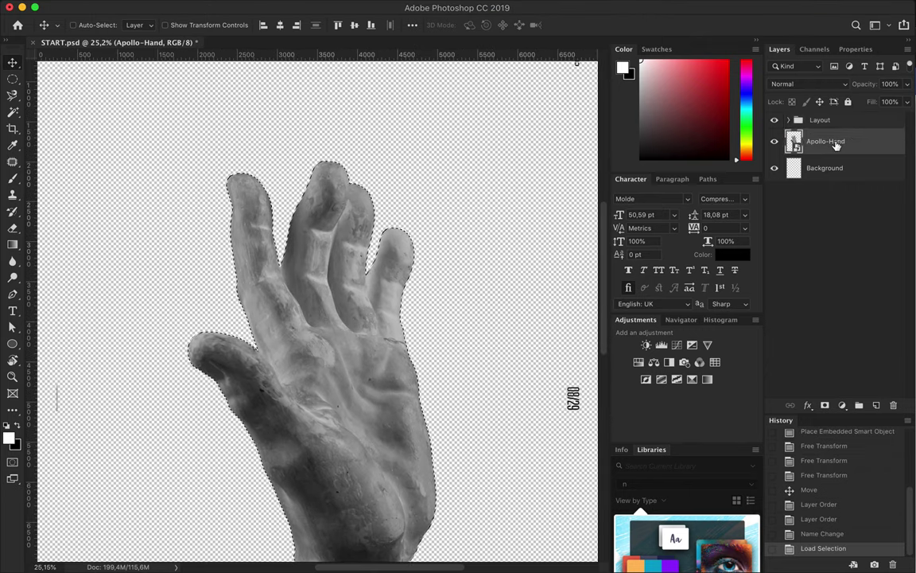
# - With the Background layer active, set the shape fill to the theme pink
pyautogui.click(825, 197)
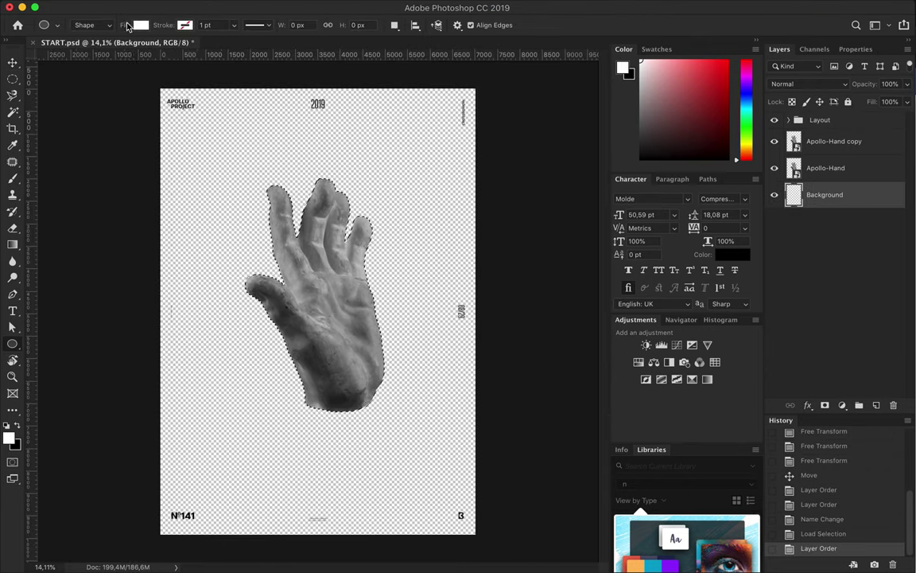
pyautogui.click(140, 25)
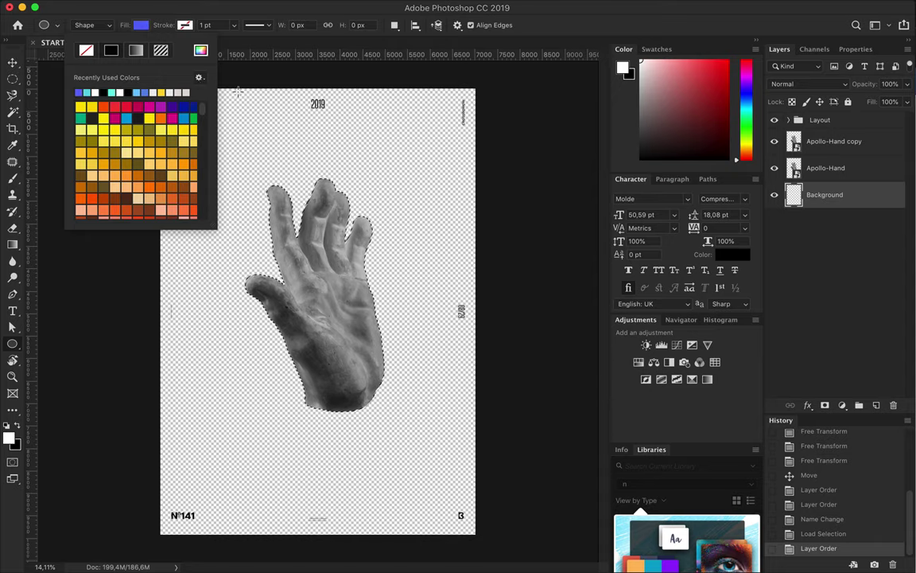
pyautogui.click(658, 535)
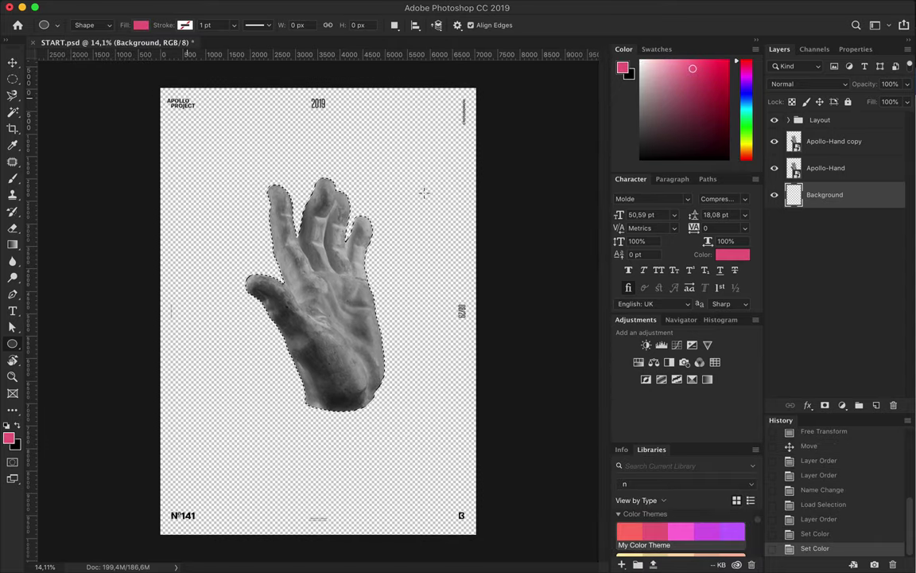
pyautogui.hotkey('ctrl', 'd')
# - Draw a pink rectangle covering the whole poster, replacing an undone ellipse
pyautogui.moveTo(141, 76); pyautogui.dragTo(466, 469)
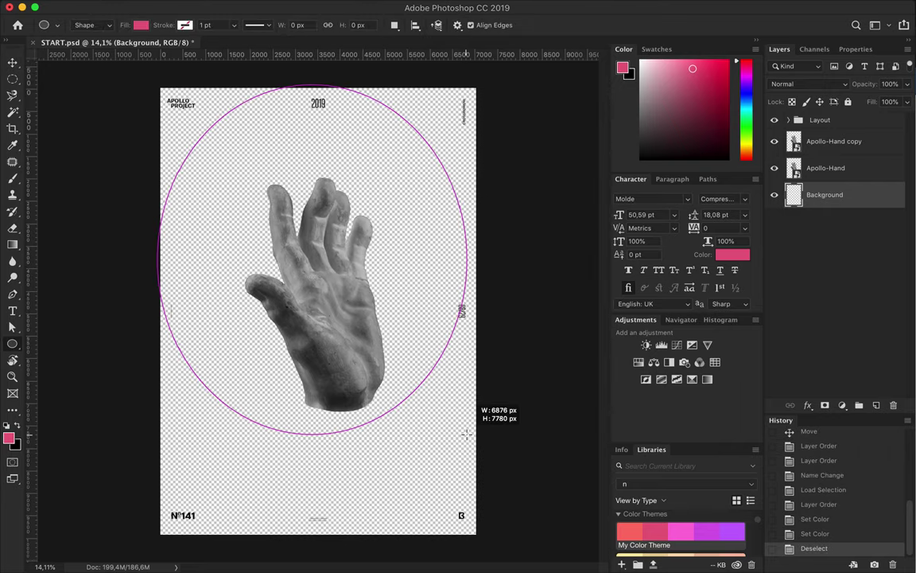
pyautogui.hotkey('ctrl', 'z')
pyautogui.rightClick(12, 344)
pyautogui.click(64, 310)
pyautogui.moveTo(160, 84)
pyautogui.mouseDown()
pyautogui.moveTo(434, 317)
pyautogui.moveTo(477, 534)
pyautogui.mouseUp()
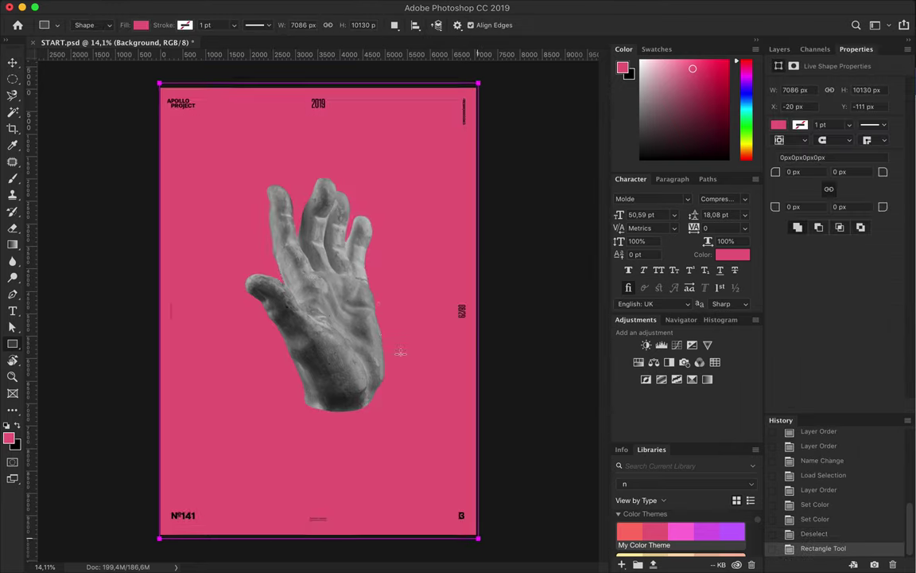
# - Reposition the statue hand slightly on the poster
pyautogui.press('v')
pyautogui.scroll(-2, 511, 287)
pyautogui.moveTo(337, 302); pyautogui.dragTo(331, 311)
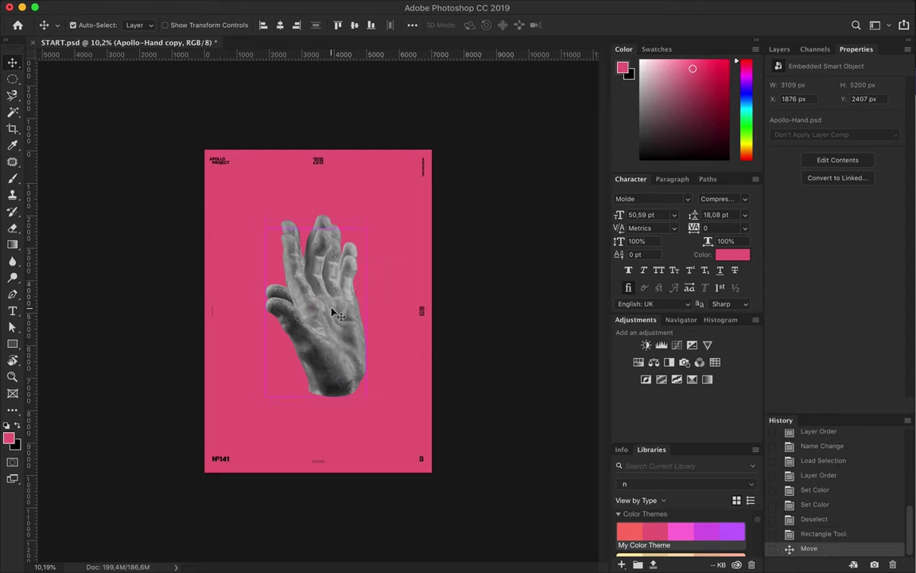
pyautogui.scroll(3, 268, 266)
pyautogui.click(780, 49)
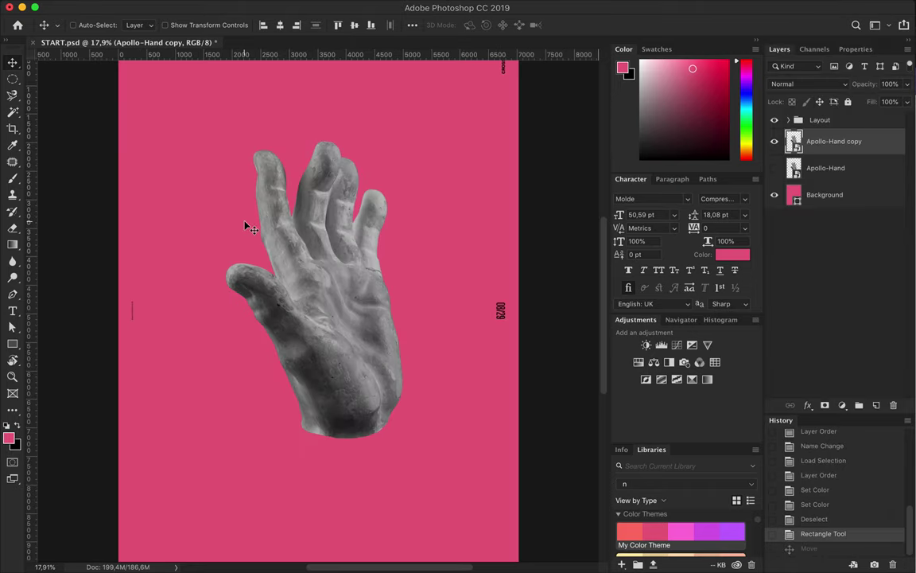
pyautogui.scroll(2, 245, 225)
pyautogui.scroll(2, 245, 225)
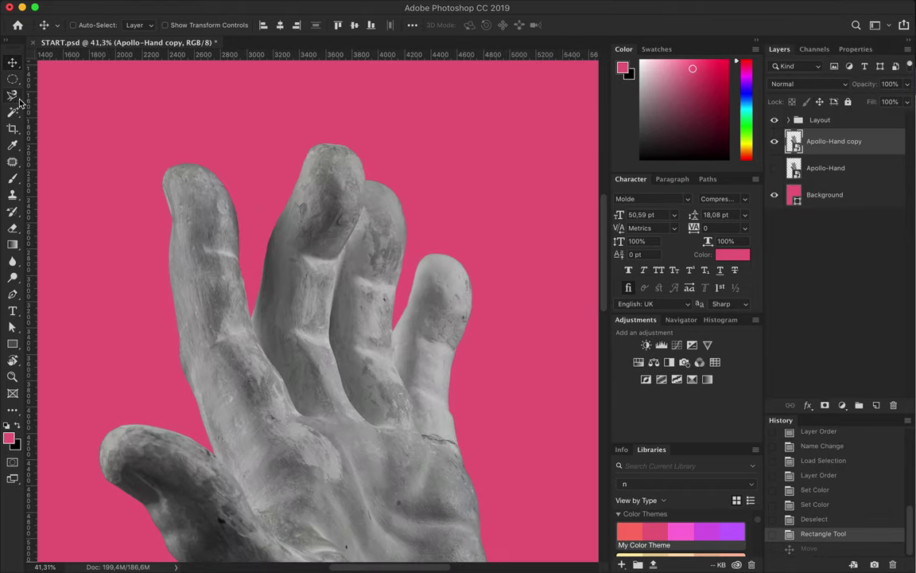
pyautogui.scroll(-1, 108, 274)
pyautogui.scroll(-2, 108, 275)
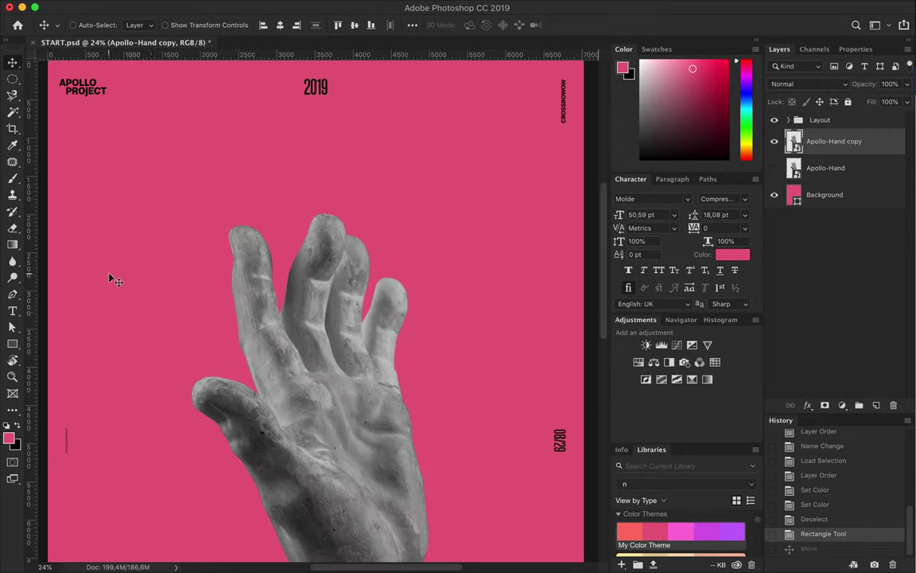
pyautogui.scroll(-1, 108, 275)
pyautogui.press('p')
pyautogui.click(286, 257)
pyautogui.click(239, 306)
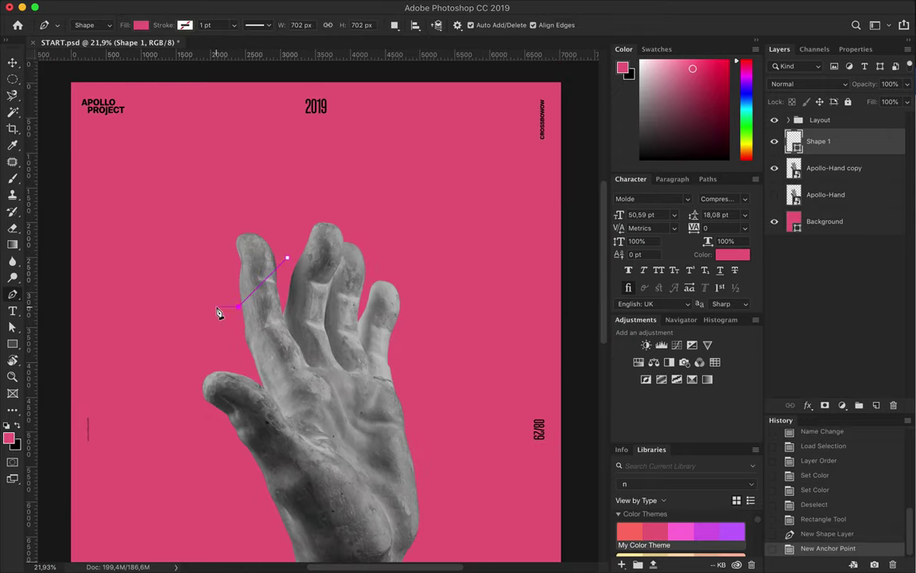
pyautogui.click(243, 315)
pyautogui.click(291, 266)
pyautogui.press('v')
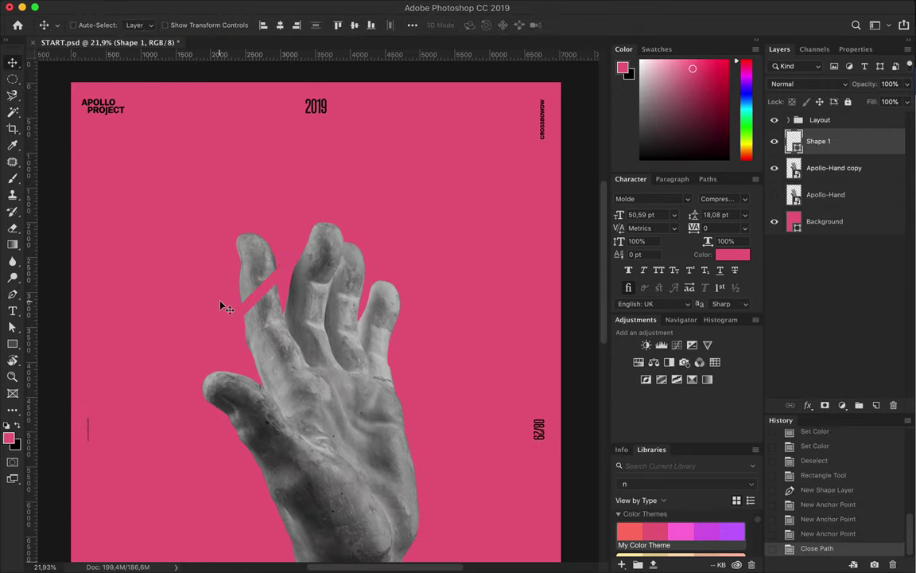
pyautogui.moveTo(251, 322); pyautogui.dragTo(276, 283)
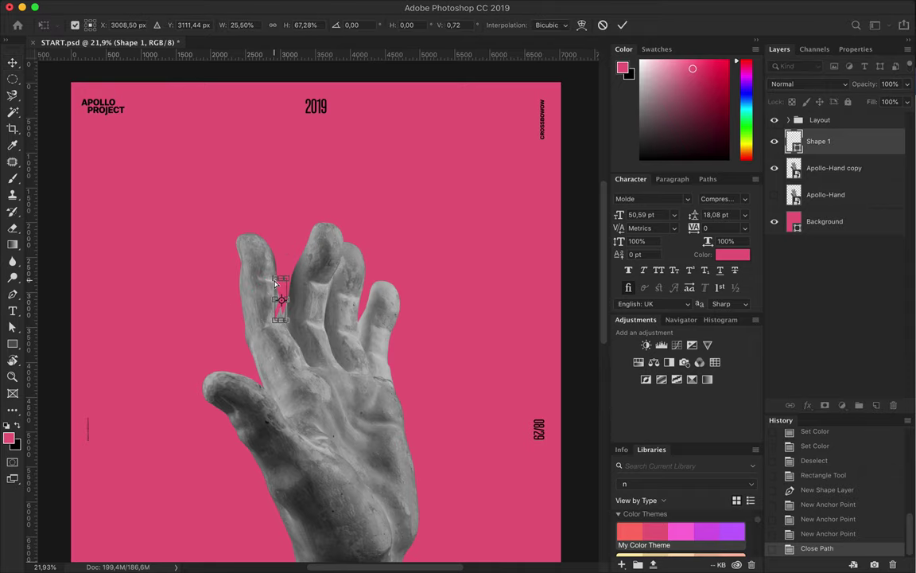
pyautogui.hotkey('ctrl', 'z')
pyautogui.hotkey('ctrl', 'z')
pyautogui.hotkey('ctrl', 't')
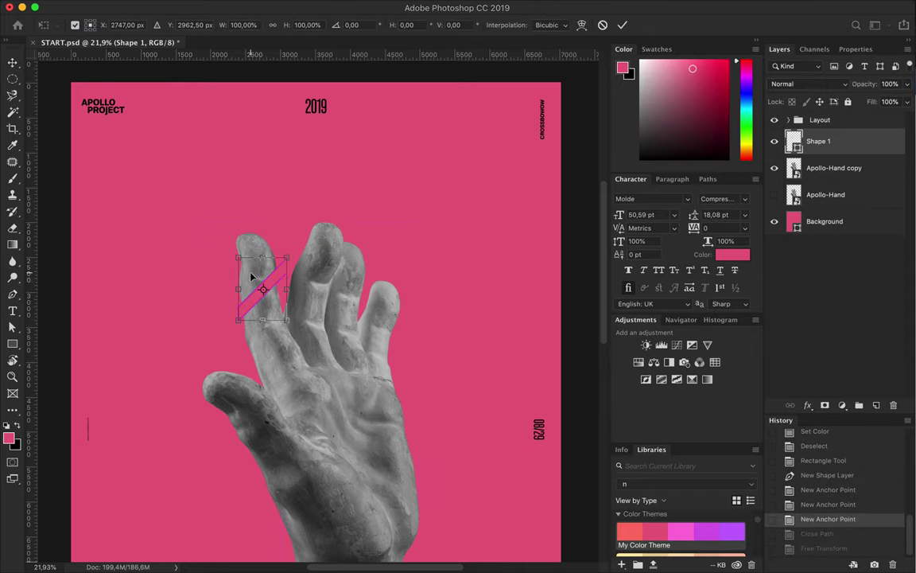
pyautogui.press('Escape')
pyautogui.hotkey('ctrl', 'BackSpace')
pyautogui.moveTo(819, 140); pyautogui.dragTo(893, 405)
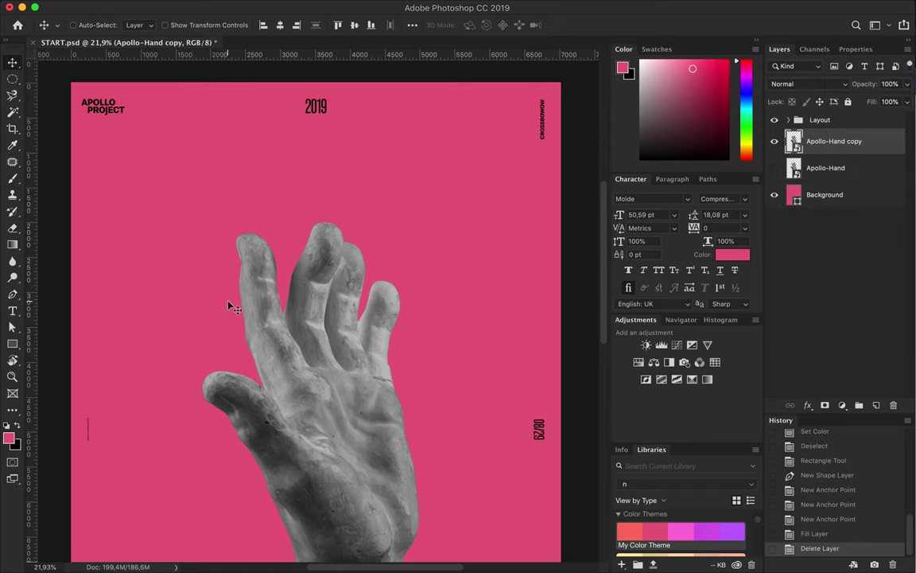
pyautogui.scroll(3, 231, 308)
pyautogui.press('p')
# - Trace a closed Pen path, in Path mode, around the leftmost fingertip
pyautogui.click(93, 25)
pyautogui.click(264, 262)
pyautogui.moveTo(302, 246); pyautogui.dragTo(328, 246)
pyautogui.click(350, 266)
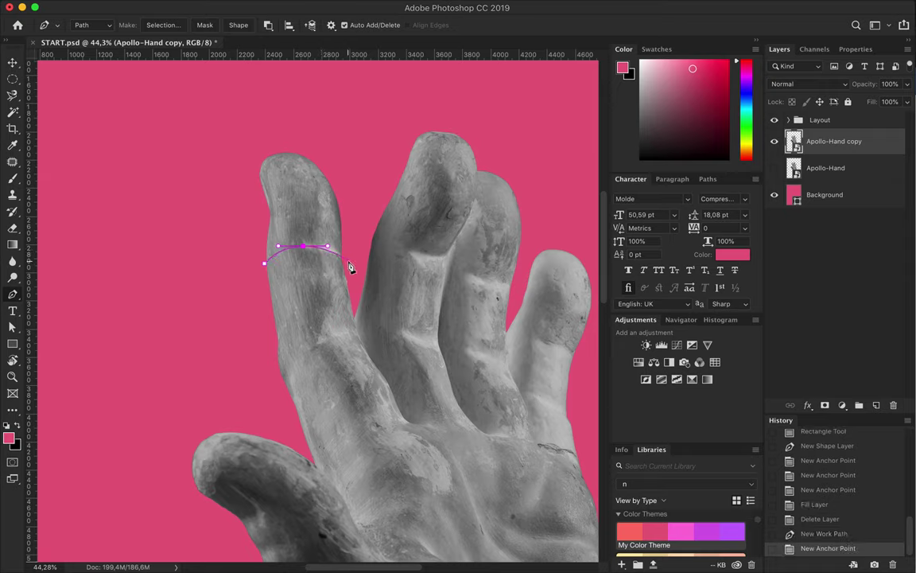
pyautogui.press('a')
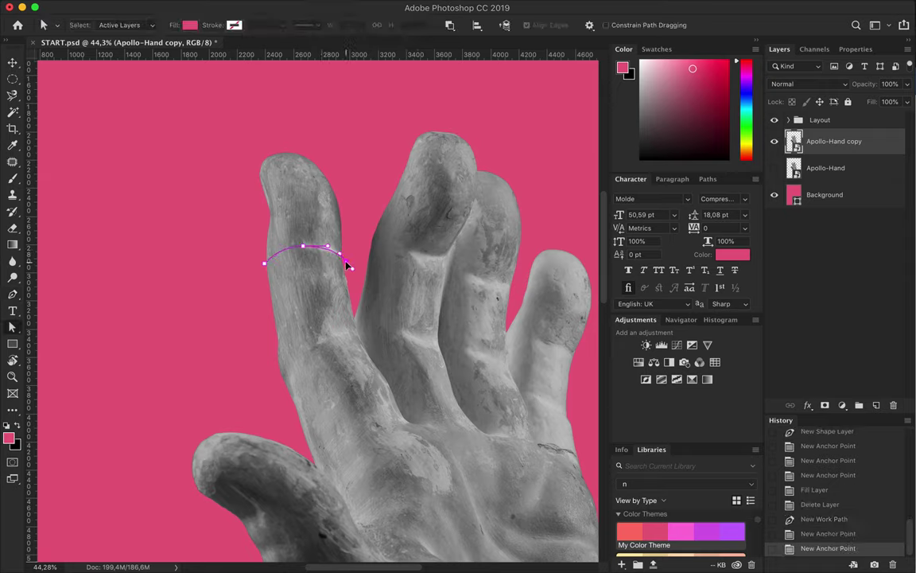
pyautogui.press('p')
pyautogui.click(346, 260)
pyautogui.click(337, 170)
pyautogui.click(234, 132)
pyautogui.click(248, 252)
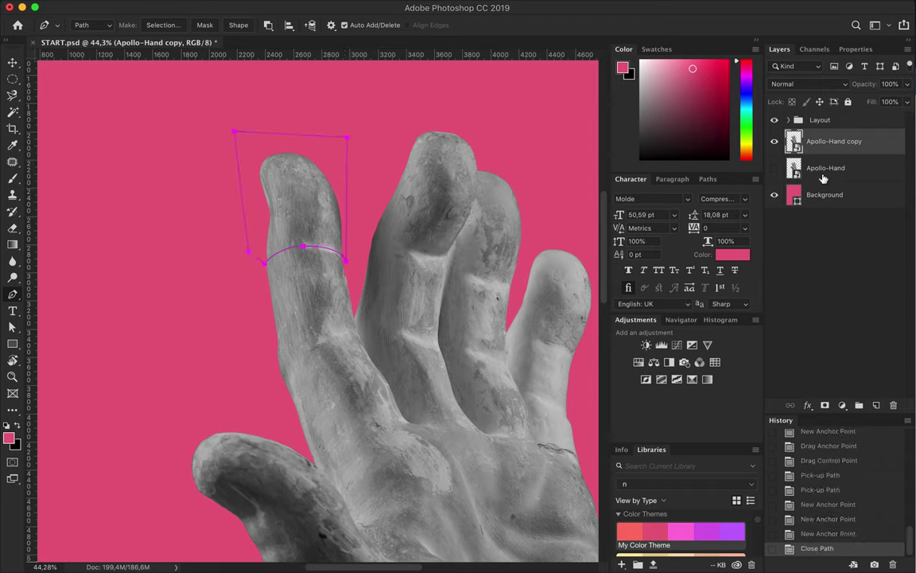
# - Make a zero-feather selection from the path, invert it, and paste it onto a new layer
pyautogui.click(180, 24)
pyautogui.click(491, 225)
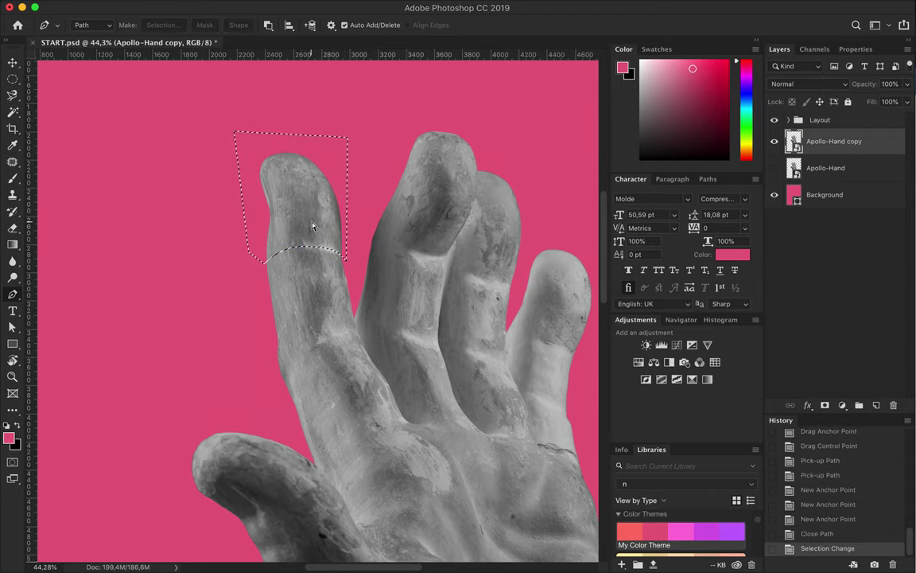
pyautogui.hotkey('ctrl', 'z')
pyautogui.click(178, 25)
pyautogui.write('0,5')
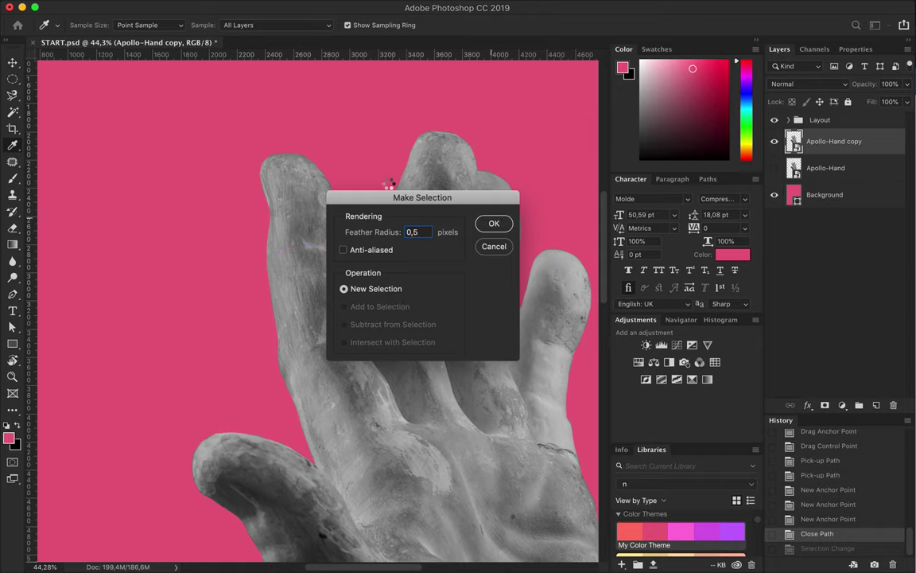
pyautogui.press('Return')
pyautogui.hotkey('ctrl', '0')
pyautogui.hotkey('ctrl', 'shift', 'i')
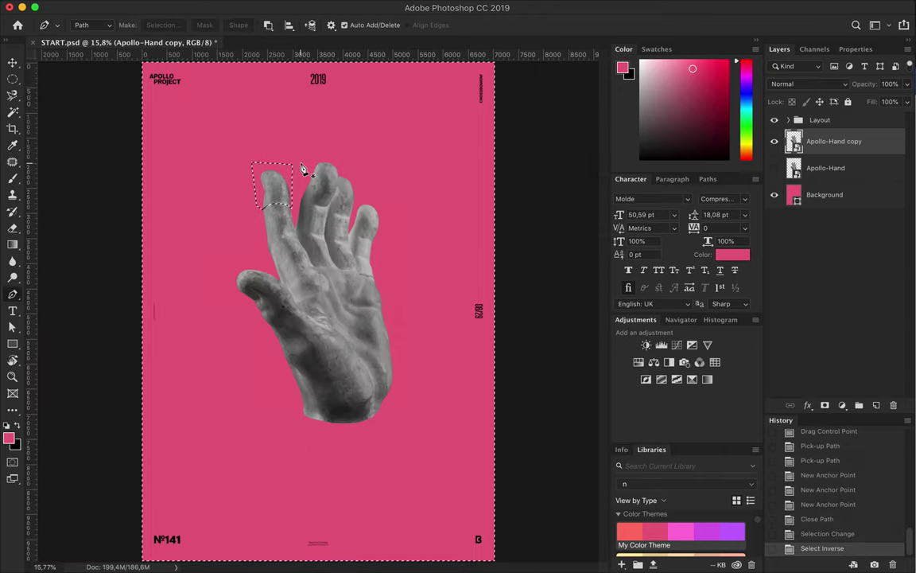
pyautogui.hotkey('ctrl', 'v')
pyautogui.press('v')
pyautogui.doubleClick(817, 143)
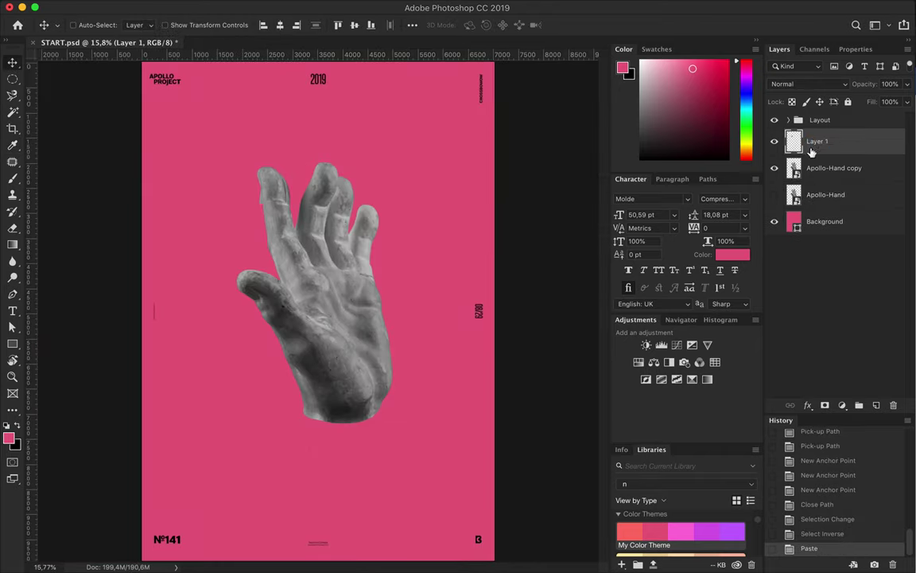
# - Set a light-blue Pen shape fill and add a new layer below Layer 1
pyautogui.scroll(2, 256, 172)
pyautogui.scroll(2, 256, 171)
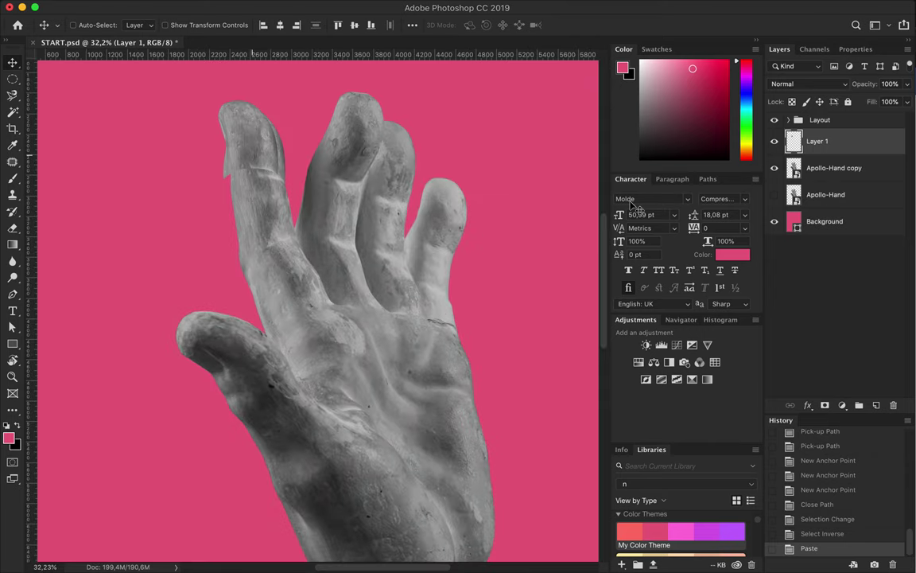
pyautogui.scroll(-2, 698, 540)
pyautogui.click(682, 533)
pyautogui.press('p')
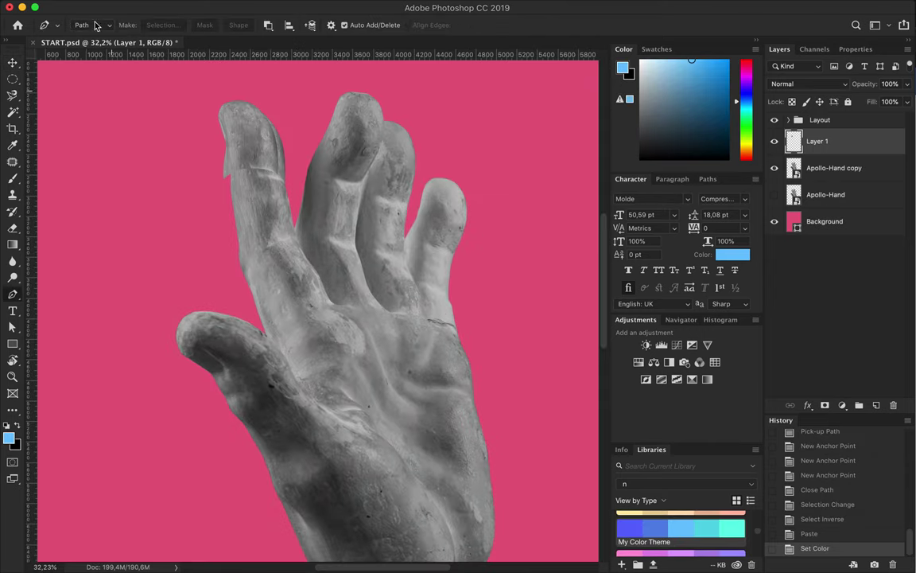
pyautogui.scroll(2, 237, 153)
pyautogui.click(774, 195)
pyautogui.hotkey('ctrl', 'shift', 'alt', 'n')
pyautogui.hotkey('ctrl', '[')
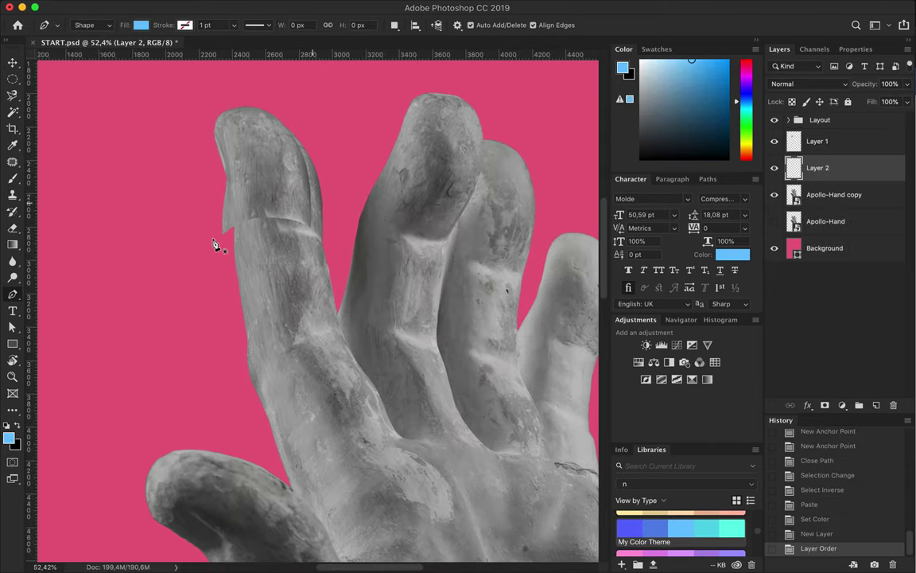
# - Draw a rounded light-blue elliptical shape across the finger
pyautogui.scroll(2, 191, 189)
pyautogui.click(170, 191)
pyautogui.moveTo(202, 227); pyautogui.dragTo(199, 225)
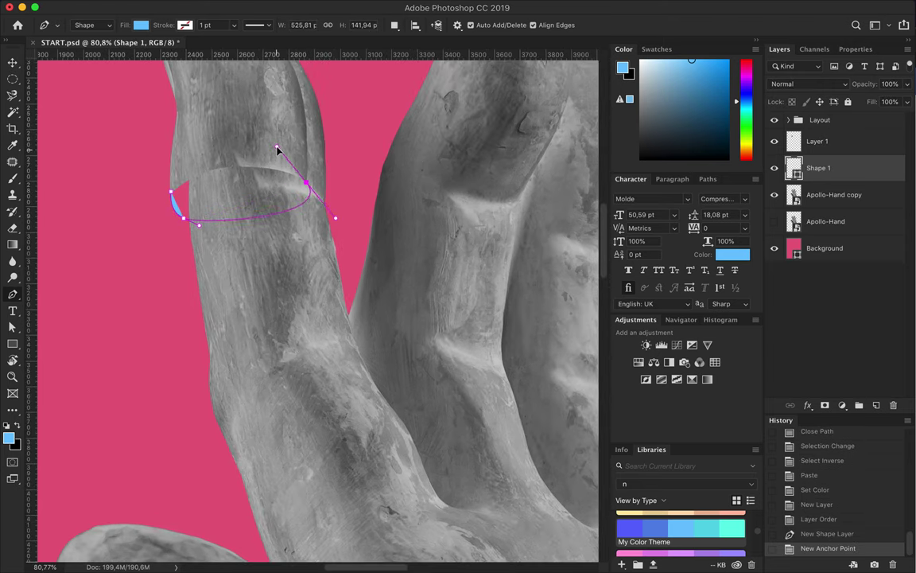
pyautogui.hotkey('ctrl', 'z')
pyautogui.click(271, 217)
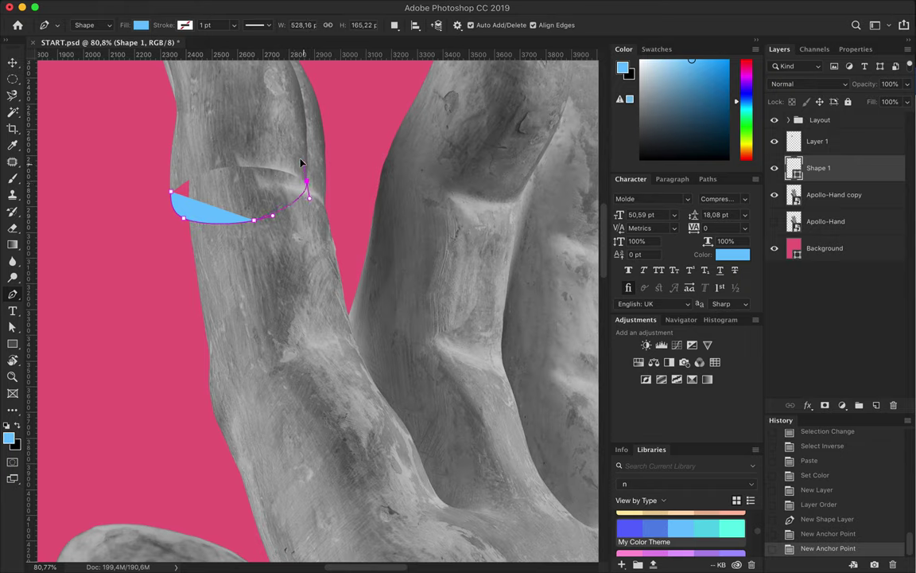
pyautogui.moveTo(303, 158); pyautogui.dragTo(289, 125)
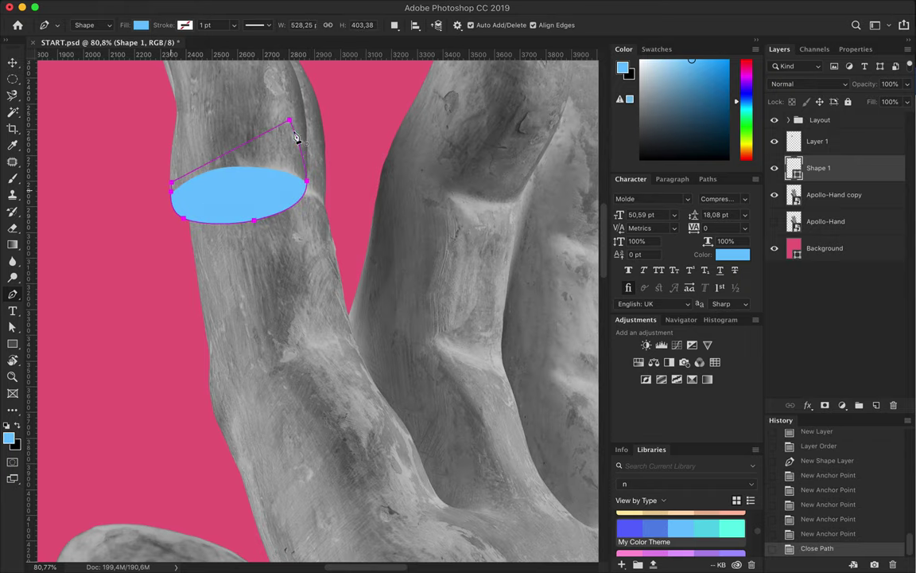
pyautogui.scroll(3, 170, 198)
pyautogui.scroll(3, 266, 260)
# - Reshape the band's bottom anchors and handles with Direct Selection
pyautogui.press('v')
pyautogui.press('a')
pyautogui.click(89, 252)
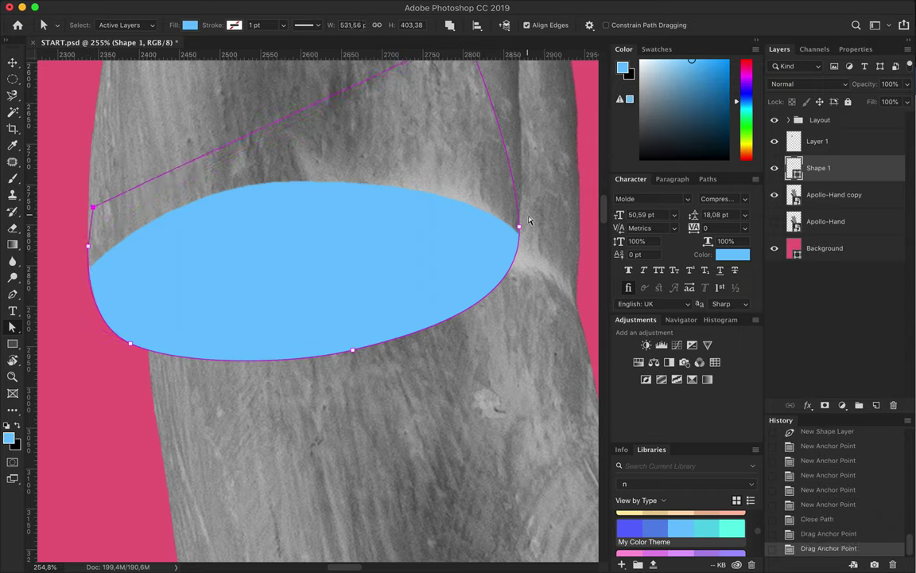
pyautogui.moveTo(352, 349)
pyautogui.mouseDown()
pyautogui.moveTo(355, 368)
pyautogui.moveTo(347, 360)
pyautogui.mouseUp()
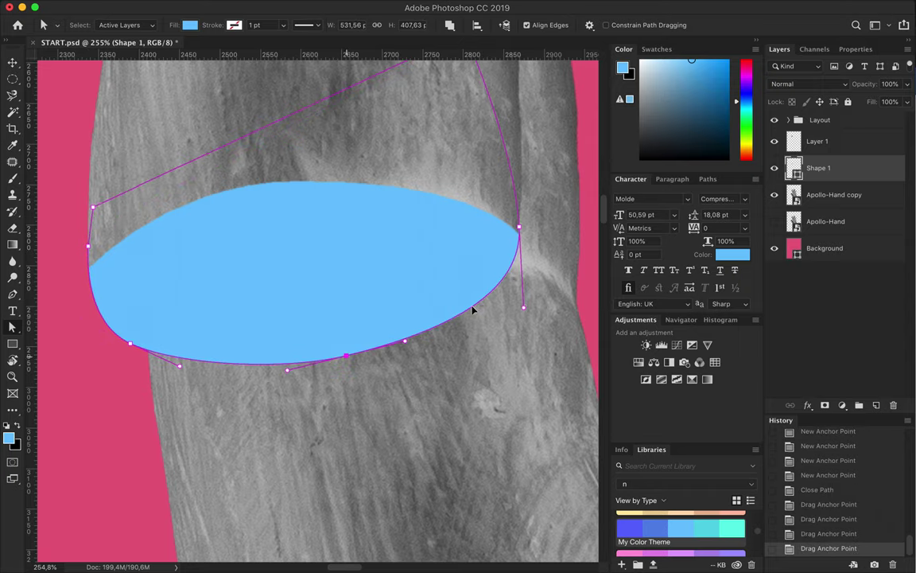
pyautogui.moveTo(404, 341); pyautogui.dragTo(397, 352)
pyautogui.moveTo(287, 370); pyautogui.dragTo(288, 359)
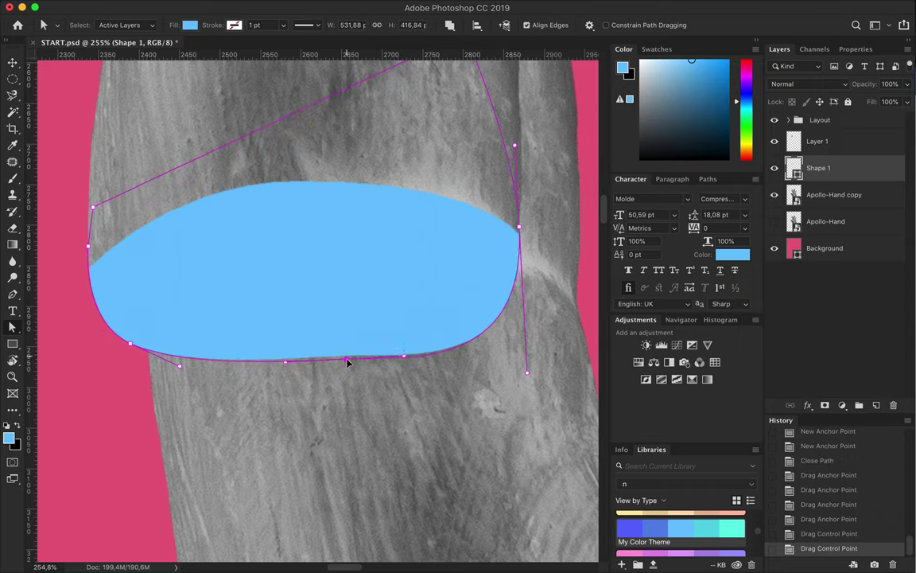
pyautogui.moveTo(346, 355); pyautogui.dragTo(347, 363)
# - Adjust an upper anchor of the blue band shape, then deselect the path
pyautogui.scroll(-1, 348, 363)
pyautogui.scroll(-10, 348, 363)
pyautogui.scroll(2, 241, 182)
pyautogui.scroll(2, 241, 183)
pyautogui.scroll(2, 145, 146)
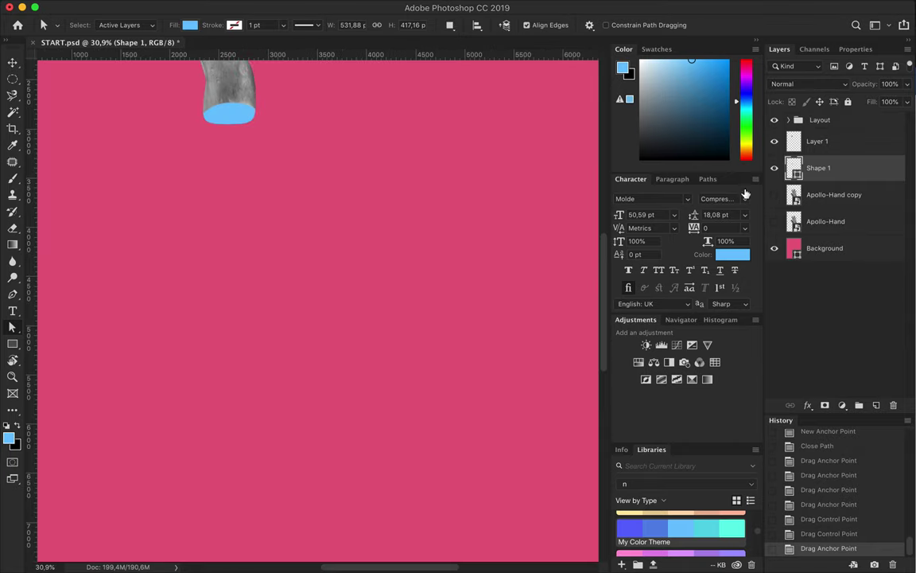
pyautogui.scroll(1, 146, 147)
pyautogui.moveTo(194, 194); pyautogui.dragTo(204, 207)
pyautogui.click(220, 236)
# - Show the Apollo-Hand copy and move the blue band down onto the index finger
pyautogui.click(773, 194)
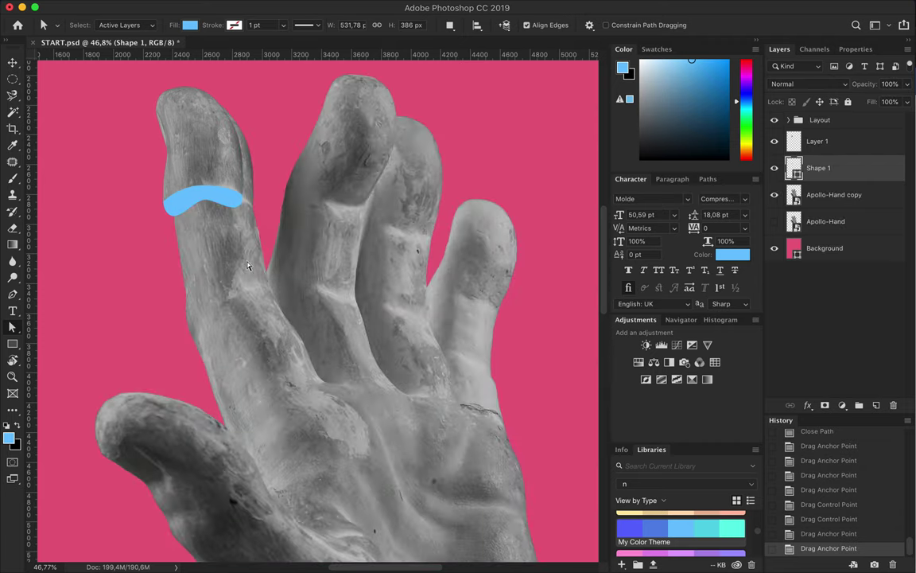
pyautogui.hotkey('shift', 'alt', ']')
pyautogui.press('v')
pyautogui.moveTo(226, 149); pyautogui.dragTo(235, 160)
pyautogui.keyDown('ctrl'); pyautogui.click(795, 195); pyautogui.keyUp('ctrl')
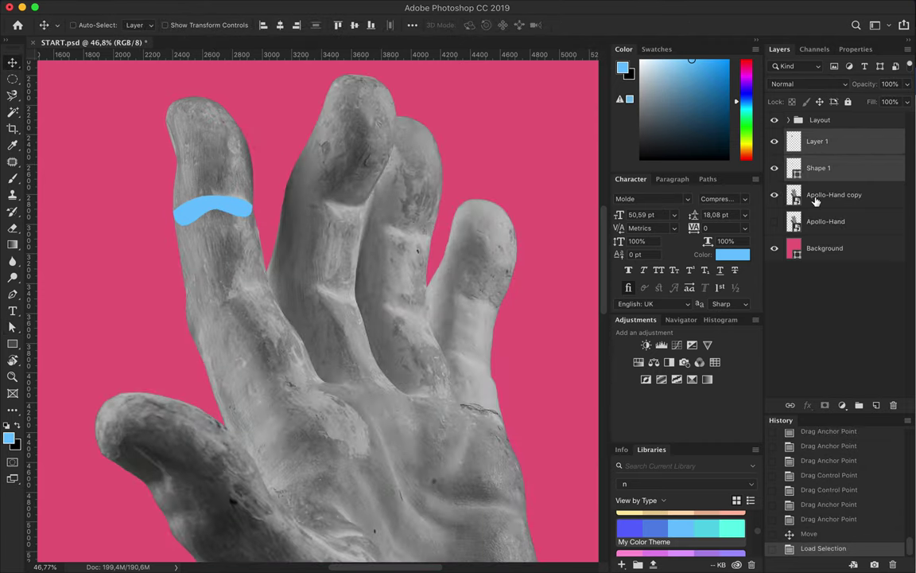
# - Rasterize the hand layer and delete the fingertip area from it
pyautogui.press('Delete')
pyautogui.click(548, 197)
pyautogui.rightClick(817, 200)
pyautogui.press('Escape')
pyautogui.press('Delete')
# - Move the fingertip and band layers together up and to the left
pyautogui.click(817, 141)
pyautogui.keyDown('shift'); pyautogui.click(818, 168); pyautogui.keyUp('shift')
pyautogui.moveTo(225, 165)
pyautogui.mouseDown()
pyautogui.moveTo(215, 137)
pyautogui.moveTo(138, 145)
pyautogui.mouseUp()
pyautogui.click(257, 195)
pyautogui.press('a')
# - Adjust brush settings on the hand layer and clear the fingertip selection
pyautogui.press('b')
pyautogui.rightClick(248, 137)
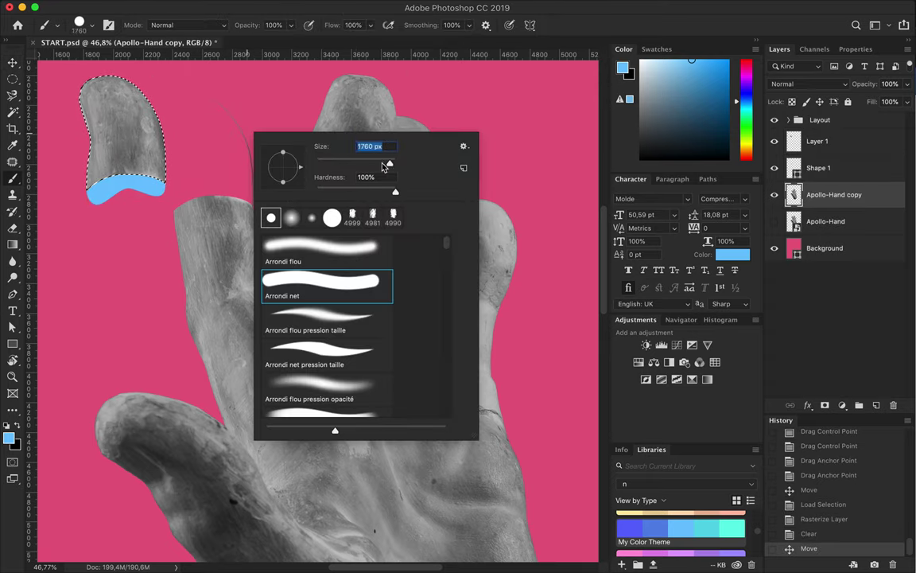
pyautogui.press('Return')
pyautogui.click(248, 137)
pyautogui.hotkey('ctrl', 'd')
# - Erase stray lines and faint marks around the finger stump with a smaller eraser
pyautogui.press('e')
pyautogui.rightClick(265, 159)
pyautogui.press('Return')
pyautogui.hotkey('ctrl', 'z')
pyautogui.hotkey('ctrl', 'z')
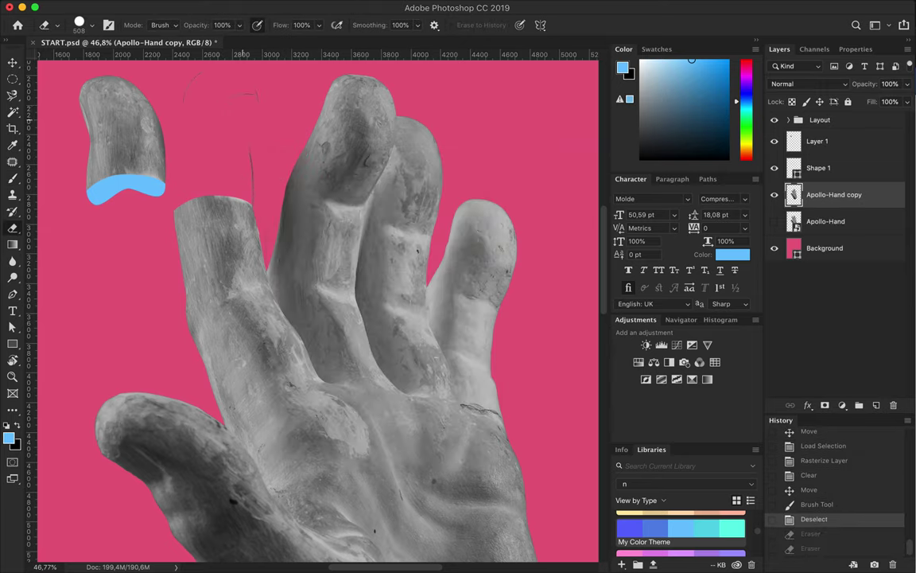
pyautogui.click(251, 171)
pyautogui.click(223, 92)
pyautogui.rightClick(265, 159)
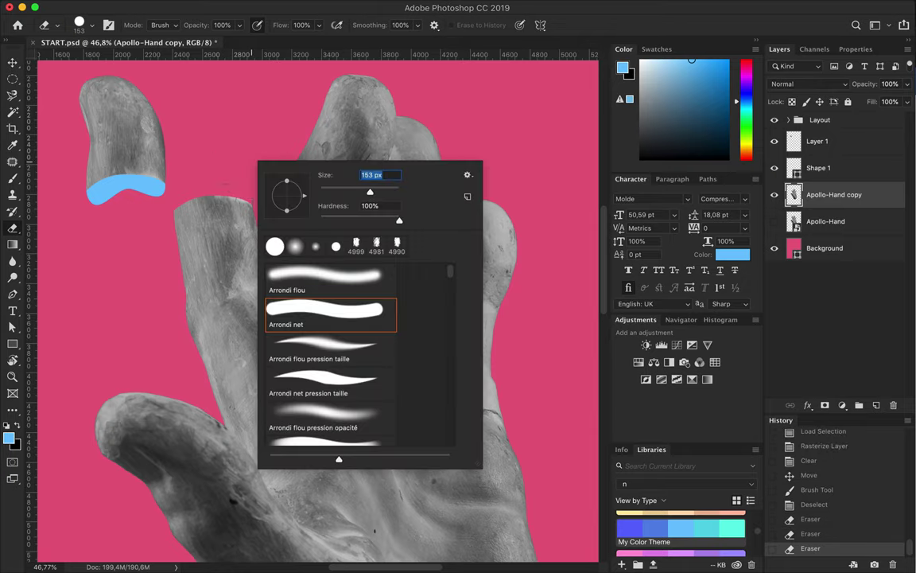
pyautogui.press('Return')
pyautogui.click(259, 190)
pyautogui.scroll(5, 261, 193)
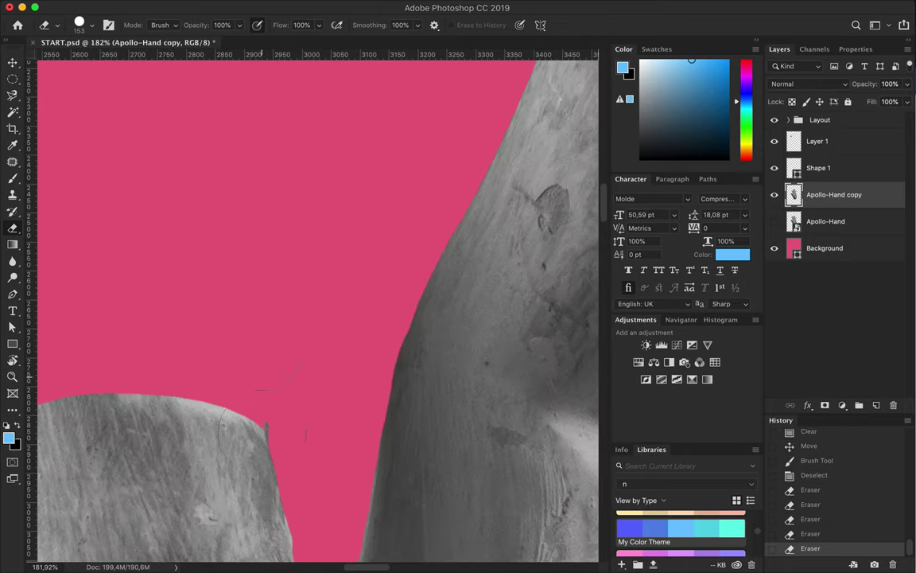
pyautogui.hotkey('ctrl', '0')
pyautogui.press('v')
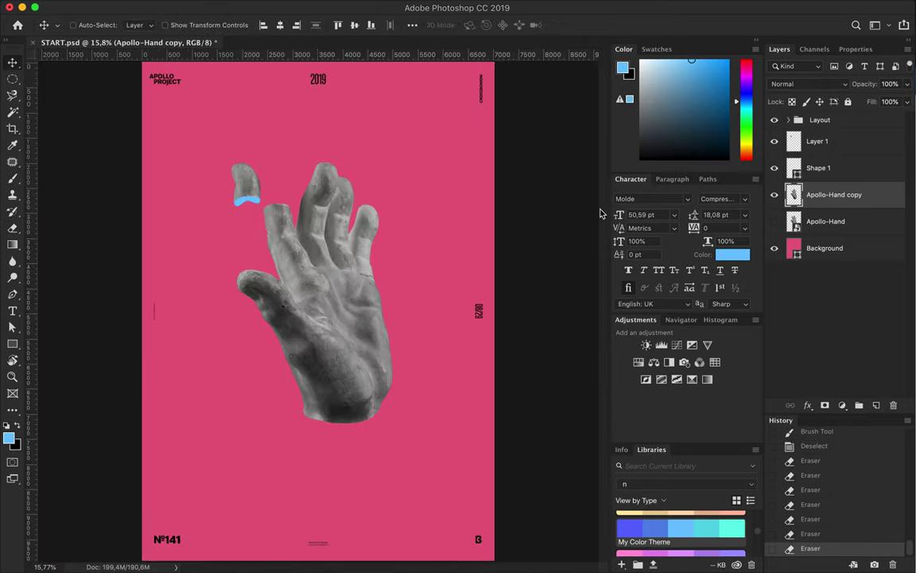
# - Rename the fingertip layers to Finger and Inside
pyautogui.click(821, 144)
pyautogui.write('er')
pyautogui.doubleClick(818, 168)
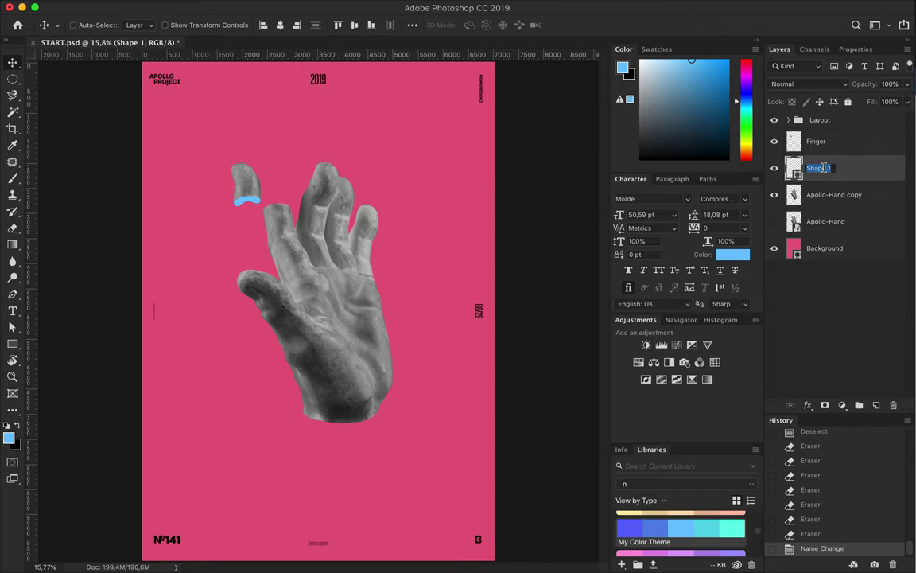
pyautogui.write('Inside')
pyautogui.scroll(5, 236, 204)
pyautogui.scroll(2, 251, 250)
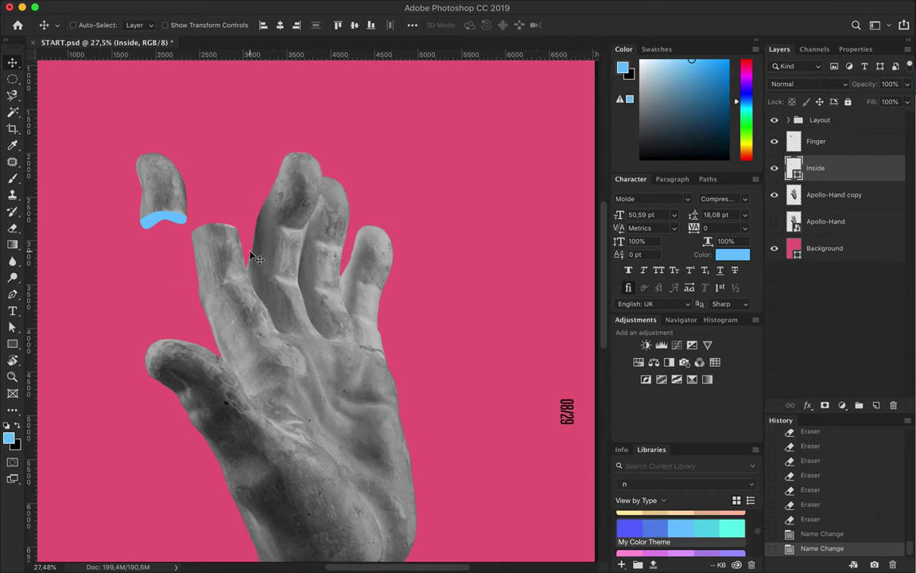
pyautogui.hscroll(2, 282, 225)
# - On the hand layer, trace a closed Pen outline around the middle fingertip
pyautogui.keyDown('ctrl'); pyautogui.click(283, 184); pyautogui.keyUp('ctrl')
pyautogui.press('p')
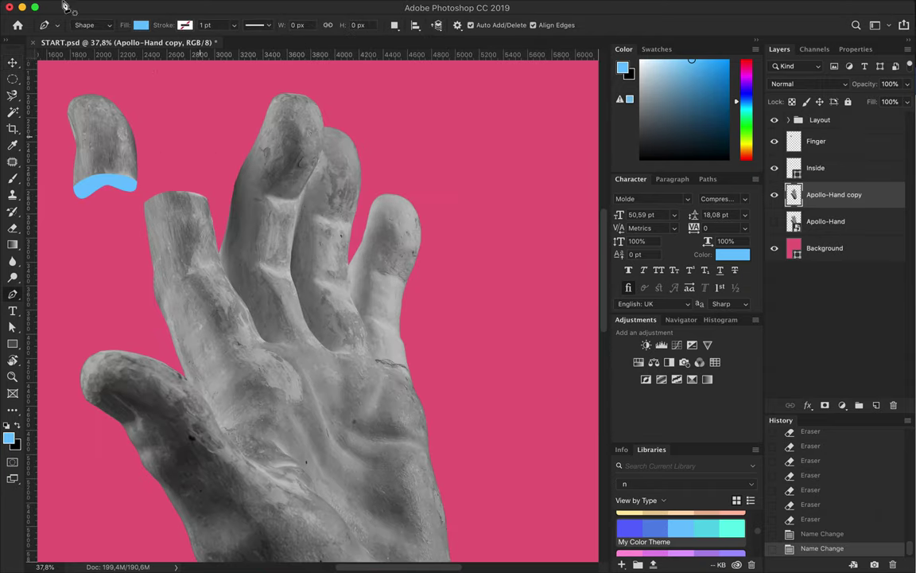
pyautogui.scroll(2, 309, 225)
pyautogui.scroll(2, 309, 224)
pyautogui.scroll(2, 388, 261)
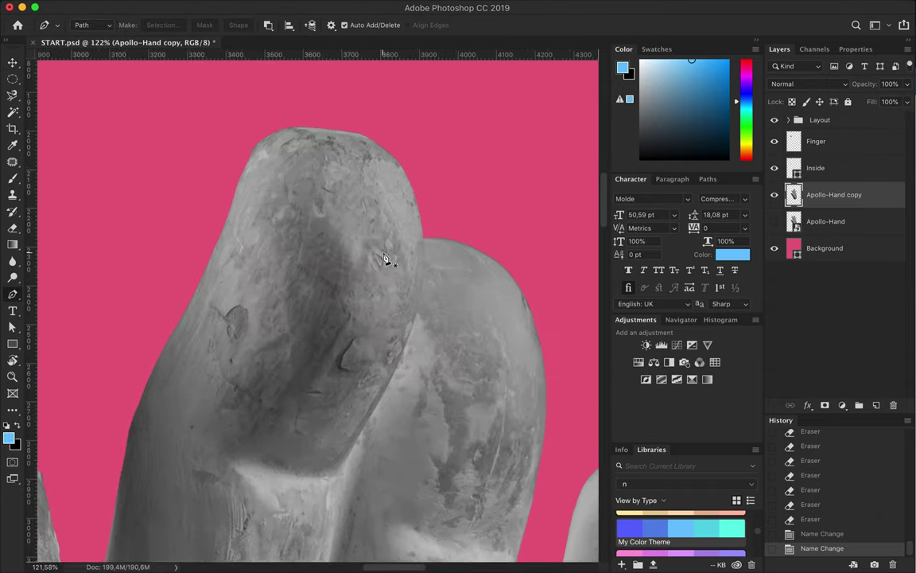
pyautogui.scroll(1, 424, 123)
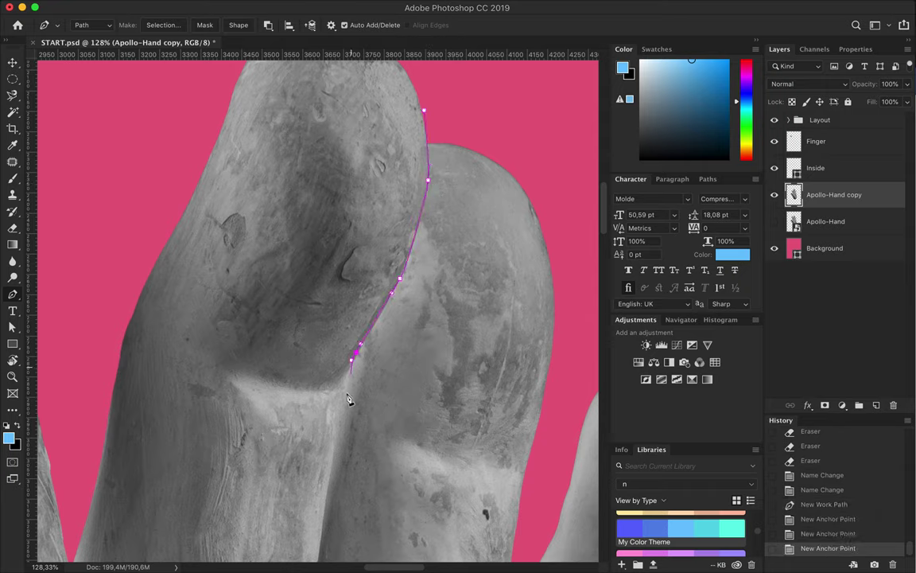
pyautogui.moveTo(342, 388); pyautogui.dragTo(343, 389)
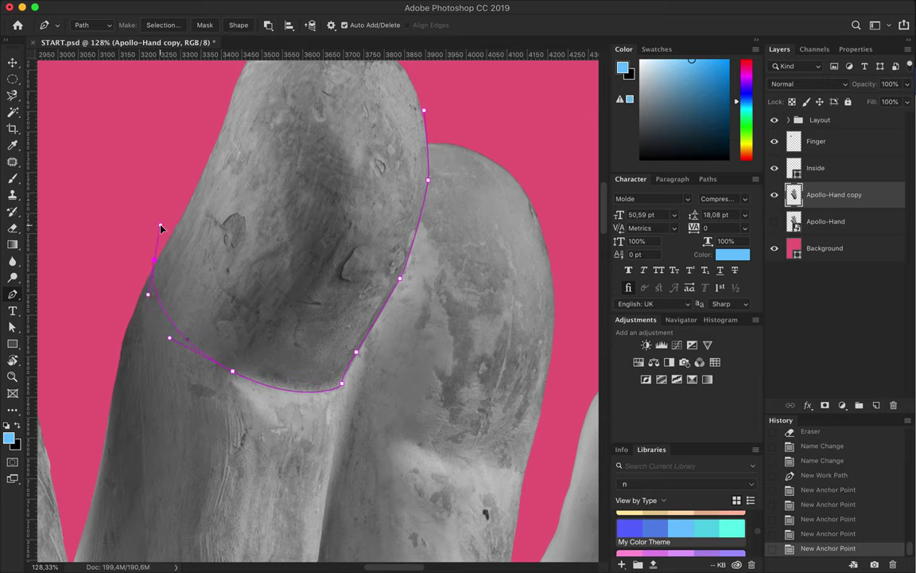
pyautogui.scroll(4, 160, 229)
pyautogui.click(187, 146)
pyautogui.click(400, 173)
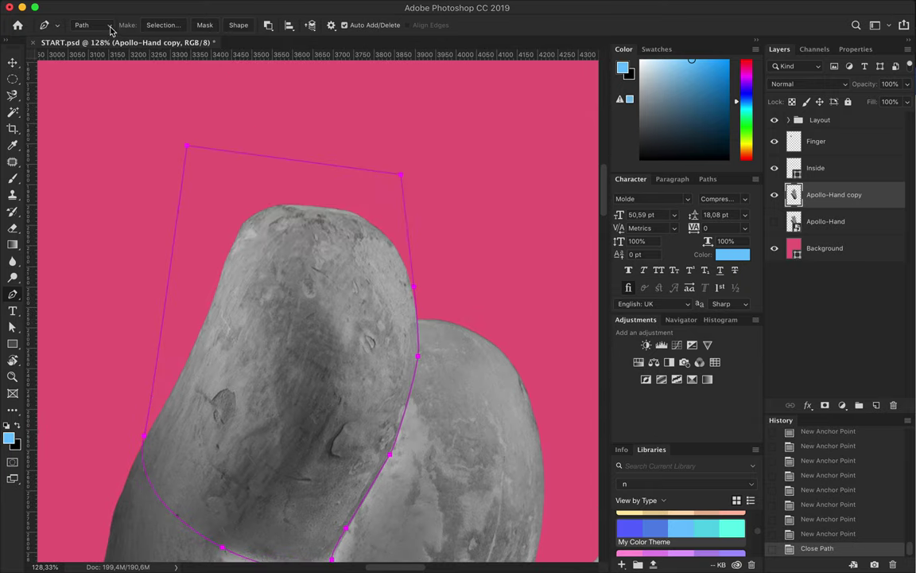
# - Turn the outline into a selection, invert it, and paste it onto a new layer
pyautogui.click(157, 25)
pyautogui.click(492, 225)
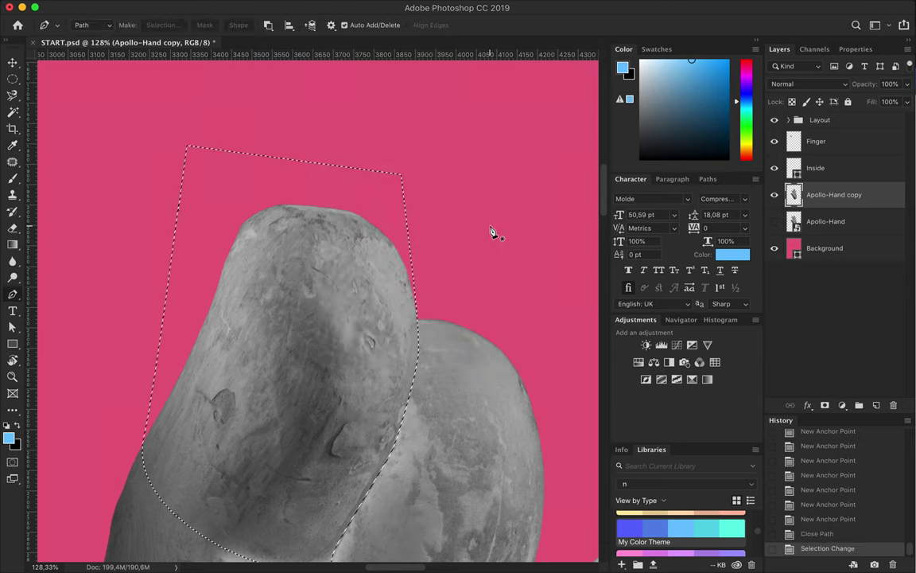
pyautogui.press('v')
pyautogui.hotkey('ctrl', 'c')
pyautogui.hotkey('ctrl', 'v')
pyautogui.scroll(-5, 517, 360)
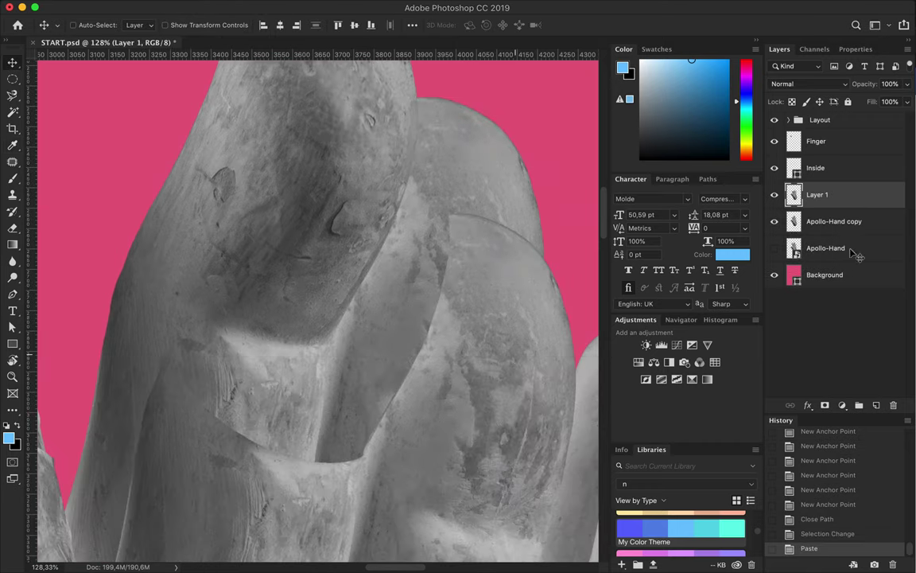
pyautogui.hotkey('ctrl', 'z')
pyautogui.hotkey('ctrl', 'shift', 'i')
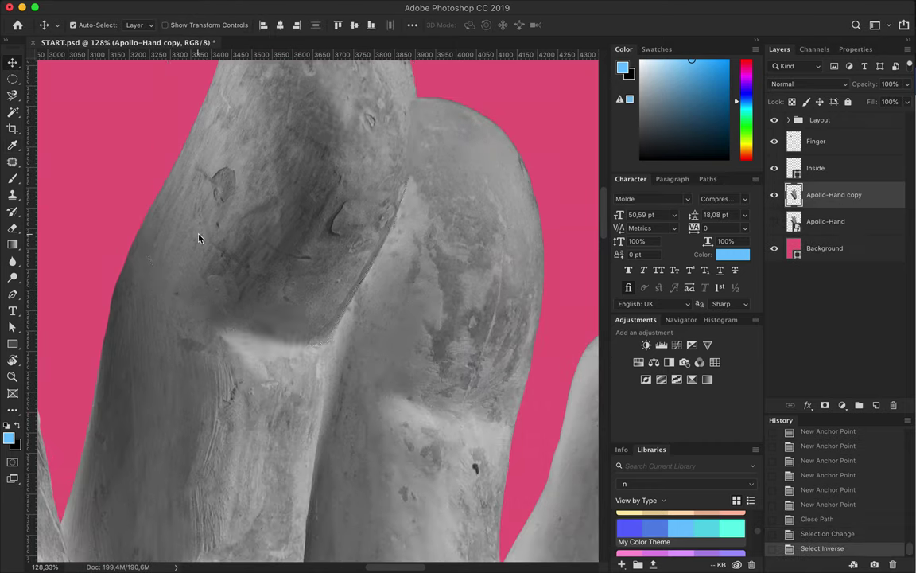
pyautogui.hotkey('ctrl', 'c')
pyautogui.hotkey('ctrl', 'v')
# - Lift the pasted middle fingertip up off its stump and fit the poster in view
pyautogui.moveTo(231, 205); pyautogui.dragTo(236, 232)
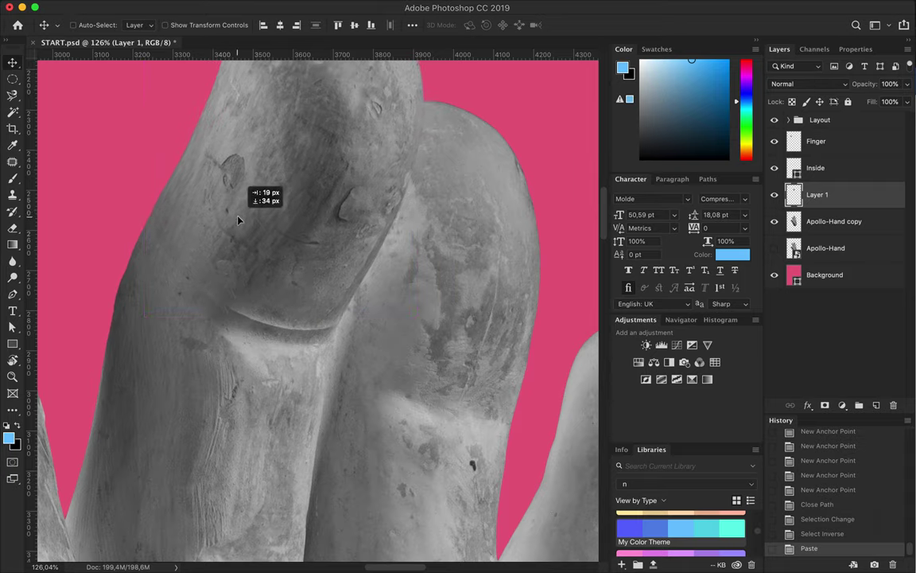
pyautogui.moveTo(255, 266); pyautogui.dragTo(341, 301)
pyautogui.scroll(-1, 255, 269)
pyautogui.scroll(5, 257, 274)
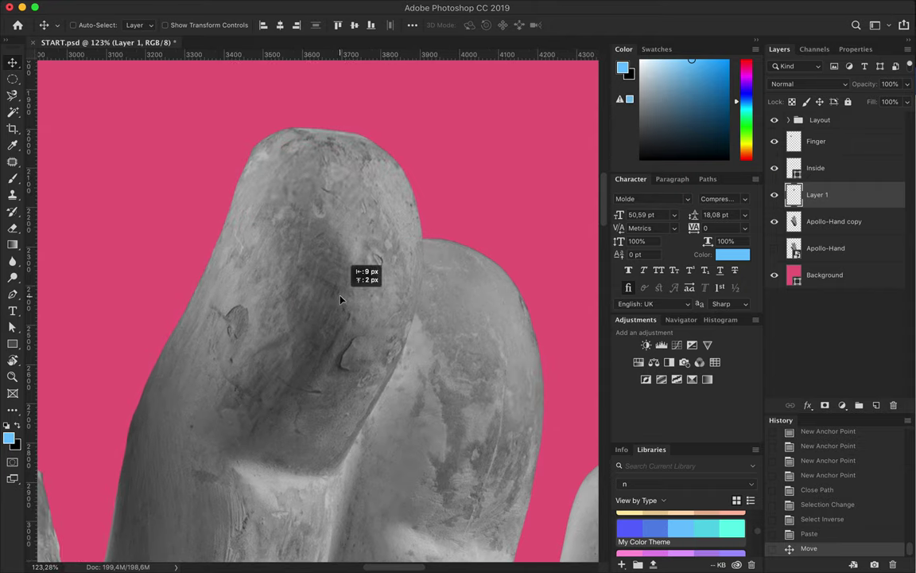
pyautogui.hotkey('ctrl', '0')
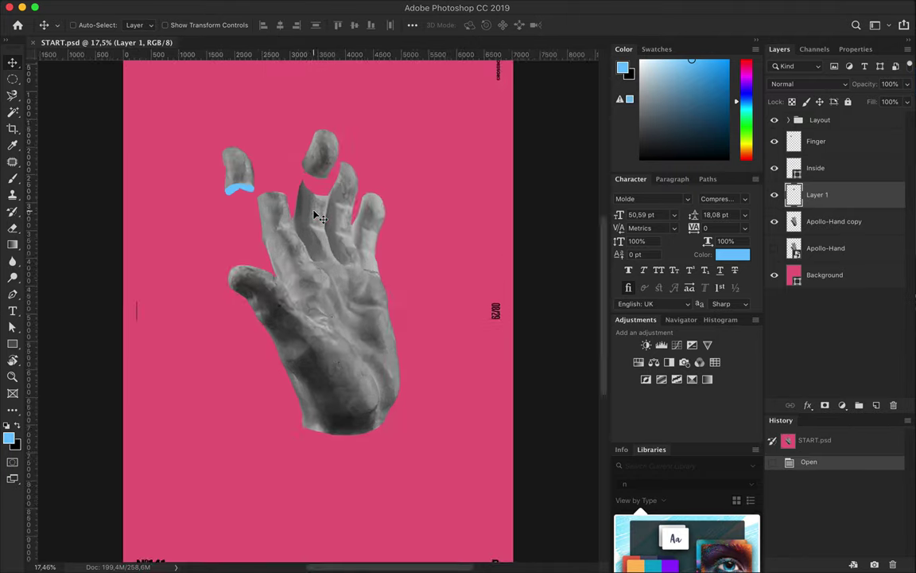
# - Show the Apollo-Hand layer and delete the detached middle fingertip layer, Layer 1
pyautogui.scroll(5, 319, 216)
pyautogui.keyDown('ctrl'); pyautogui.click(352, 191); pyautogui.keyUp('ctrl')
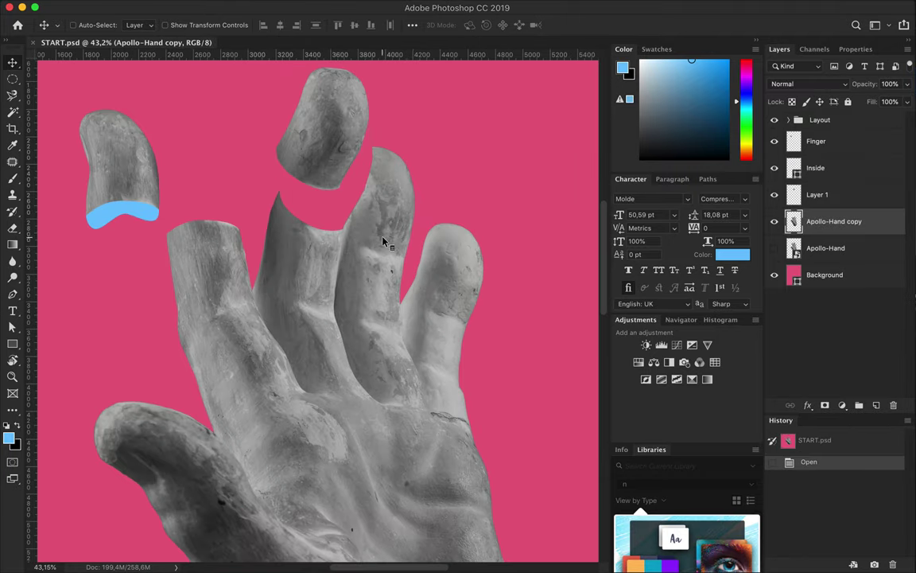
pyautogui.scroll(3, 352, 194)
pyautogui.scroll(2, 369, 249)
pyautogui.scroll(-2, 328, 278)
pyautogui.click(775, 247)
pyautogui.keyDown('ctrl'); pyautogui.click(313, 192); pyautogui.keyUp('ctrl')
pyautogui.press('BackSpace')
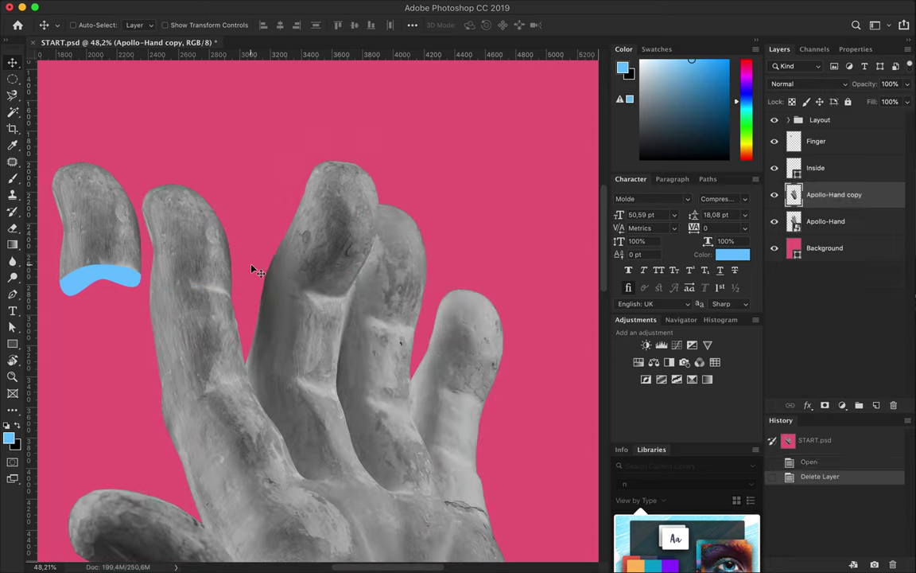
# - Load the hand selection, invert it, and erase the index finger's top from the hand
pyautogui.keyDown('ctrl'); pyautogui.click(794, 221); pyautogui.keyUp('ctrl')
pyautogui.hotkey('ctrl', 'shift', 'i')
pyautogui.press('e')
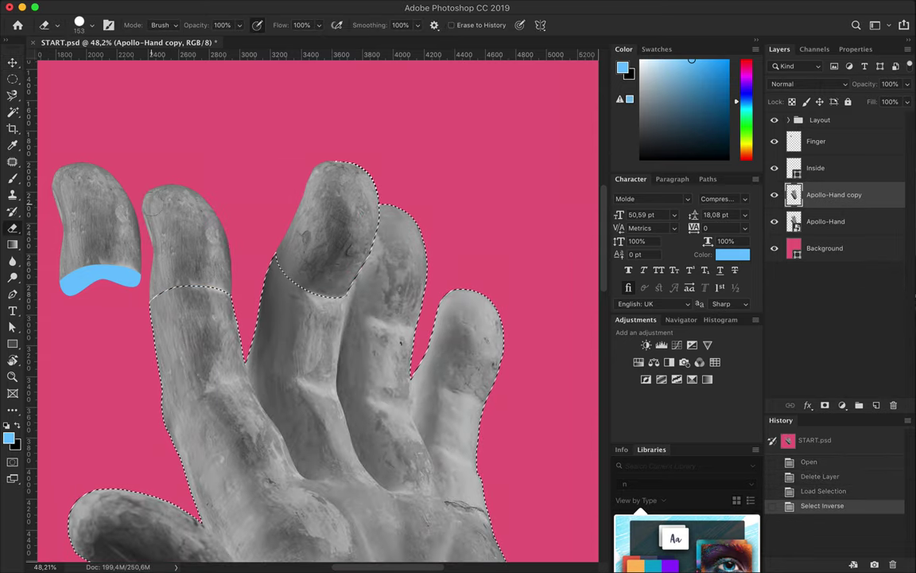
pyautogui.moveTo(833, 194); pyautogui.dragTo(826, 231)
pyautogui.click(826, 221)
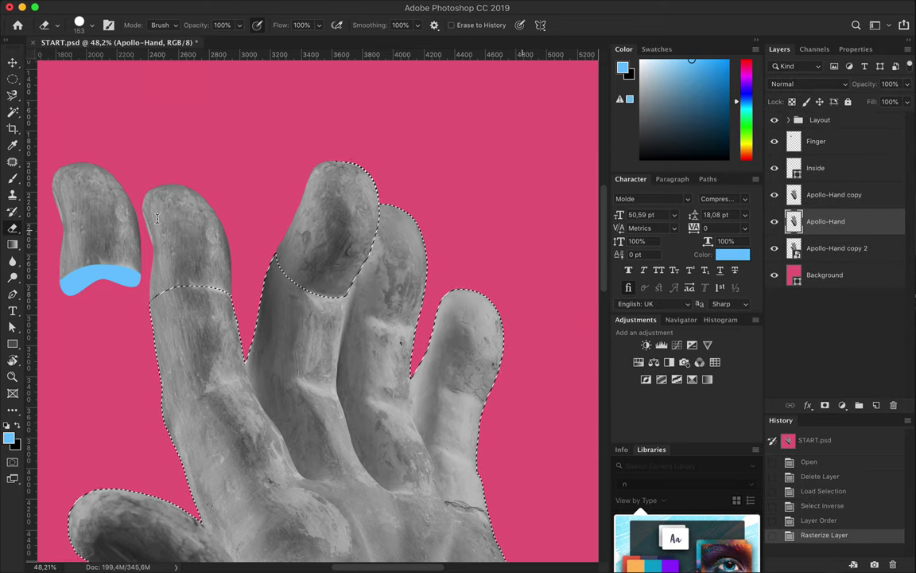
pyautogui.moveTo(167, 234)
pyautogui.mouseDown()
pyautogui.moveTo(158, 274)
pyautogui.moveTo(191, 199)
pyautogui.moveTo(159, 171)
pyautogui.moveTo(191, 231)
pyautogui.mouseUp()
# - Deselect and delete the Apollo-Hand copy layer
pyautogui.press('m')
pyautogui.hotkey('ctrl', 'd')
pyautogui.click(833, 194)
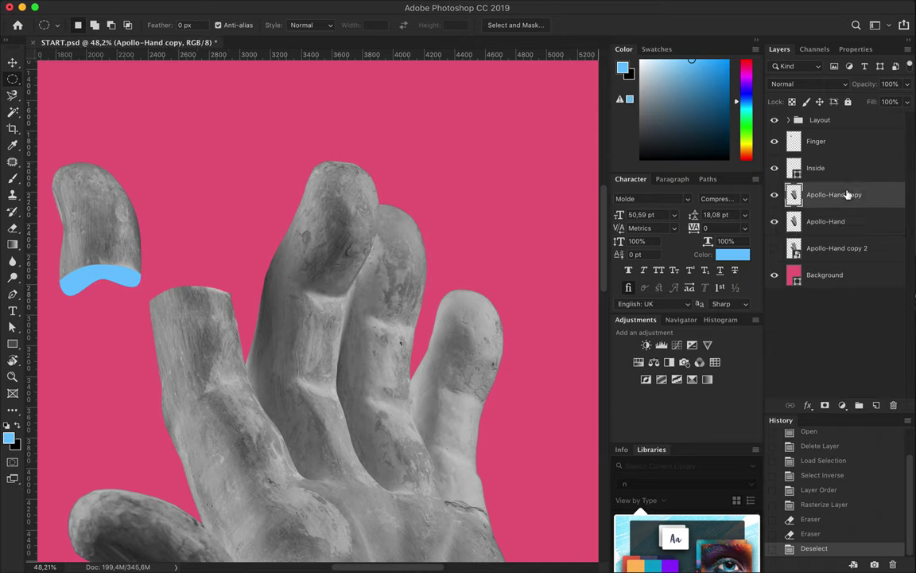
pyautogui.press('Delete')
pyautogui.scroll(2, 454, 399)
pyautogui.scroll(2, 453, 401)
# - Pen a curved cut line across the finger and adjust its points and handles
pyautogui.press('p')
pyautogui.click(398, 417)
pyautogui.moveTo(377, 394); pyautogui.dragTo(362, 388)
pyautogui.moveTo(308, 375)
pyautogui.mouseDown()
pyautogui.moveTo(292, 377)
pyautogui.moveTo(309, 369)
pyautogui.mouseUp()
pyautogui.press('a')
pyautogui.moveTo(241, 367)
pyautogui.mouseDown()
pyautogui.moveTo(229, 366)
pyautogui.moveTo(309, 365)
pyautogui.mouseUp()
pyautogui.moveTo(398, 418); pyautogui.dragTo(395, 409)
pyautogui.moveTo(378, 394); pyautogui.dragTo(367, 391)
pyautogui.press('p')
# - Close the path around the fingertip and turn it into a selection
pyautogui.click(305, 153)
pyautogui.click(407, 155)
pyautogui.click(457, 219)
pyautogui.click(479, 411)
pyautogui.click(398, 422)
pyautogui.rightClick(400, 429)
# - Cut the fingertip from the hand, paste it as Layer 1, and lift it up-right
pyautogui.press('Return')
pyautogui.hotkey('ctrl', 'shift', 'i')
pyautogui.press('Delete')
pyautogui.hotkey('ctrl', 'v')
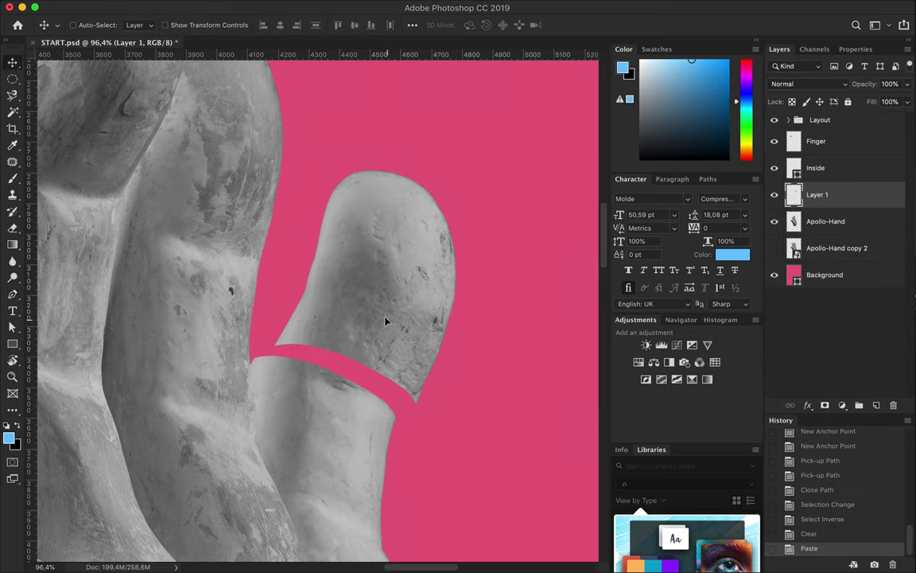
pyautogui.moveTo(388, 323); pyautogui.dragTo(425, 199)
# - Set the Pen tool to Shape mode and start a shape at the finger's cut corner
pyautogui.click(89, 24)
pyautogui.scroll(3, 307, 204)
pyautogui.scroll(5, 187, 199)
pyautogui.click(186, 192)
# - Close the blue oval cap shape and move Shape 1 below Layer 1
pyautogui.moveTo(276, 450); pyautogui.dragTo(419, 451)
pyautogui.scroll(-3, 358, 493)
pyautogui.scroll(-1, 214, 497)
pyautogui.click(546, 442)
pyautogui.moveTo(546, 441); pyautogui.dragTo(548, 505)
pyautogui.click(173, 194)
pyautogui.click(65, 237)
pyautogui.moveTo(827, 194); pyautogui.dragTo(850, 236)
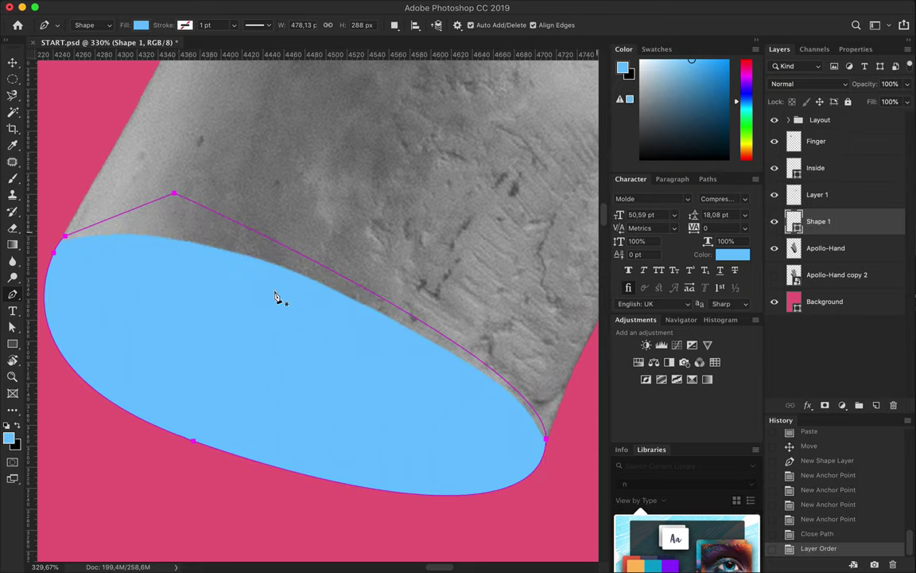
# - Drag the cap's anchors and handles to hug the fingertip's cut edge
pyautogui.scroll(-2, 302, 368)
pyautogui.scroll(-5, 302, 369)
pyautogui.press('a')
pyautogui.moveTo(276, 376); pyautogui.dragTo(278, 382)
pyautogui.moveTo(191, 352); pyautogui.dragTo(189, 357)
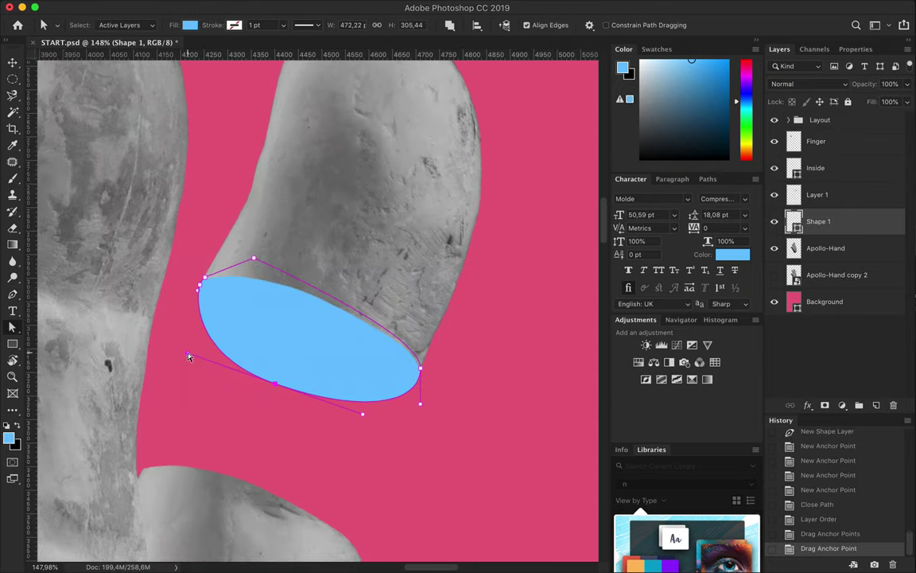
pyautogui.moveTo(190, 304); pyautogui.dragTo(197, 311)
pyautogui.scroll(6, 433, 364)
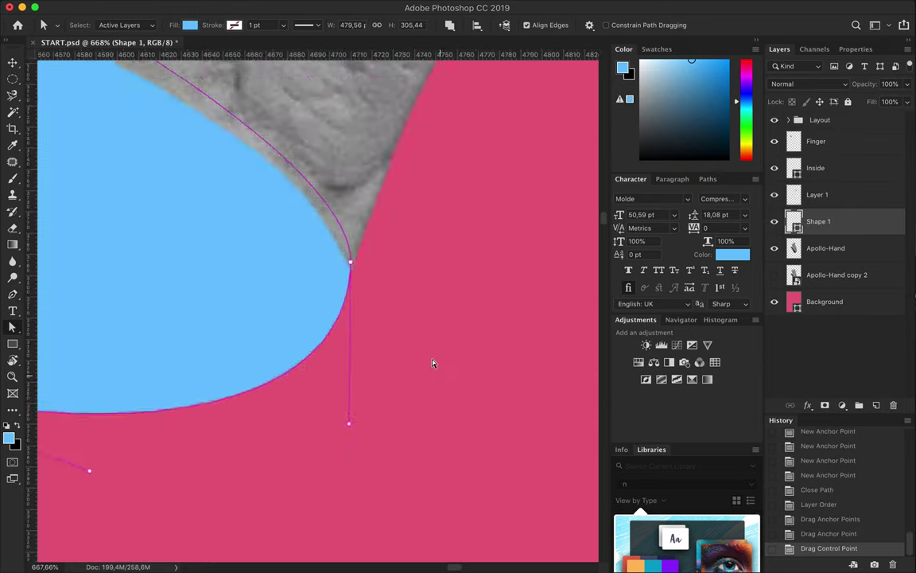
pyautogui.scroll(3, 434, 362)
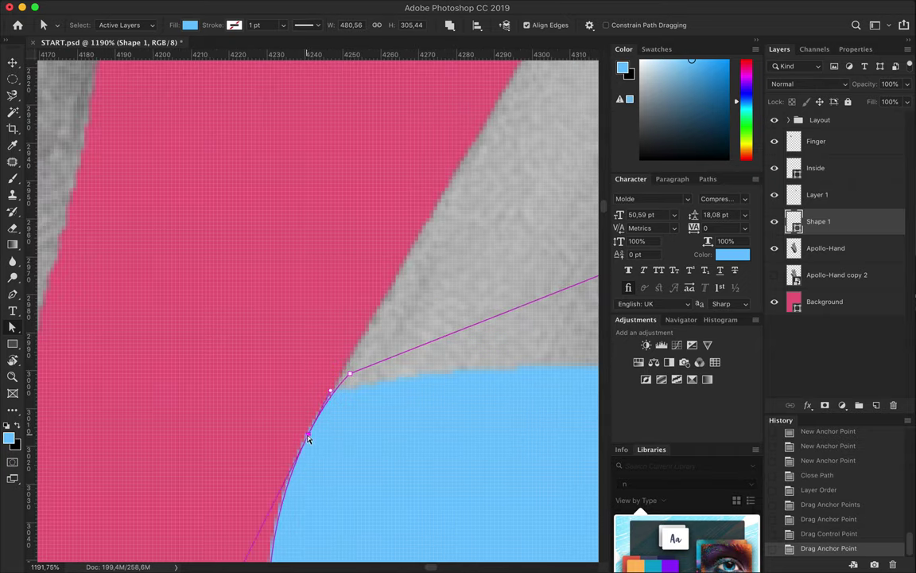
pyautogui.moveTo(307, 433); pyautogui.dragTo(364, 355)
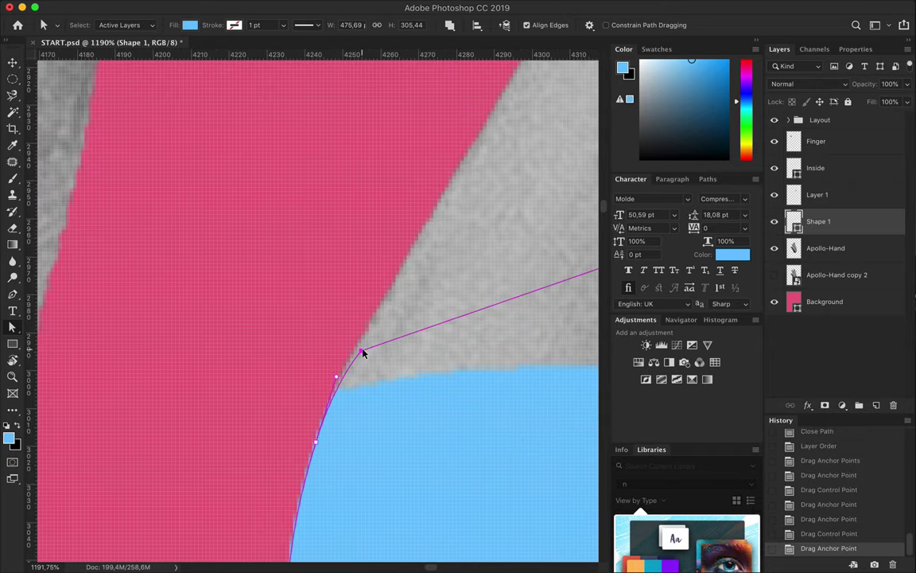
# - Inspect the reshaped cap and select the Apollo-Hand layer
pyautogui.scroll(-10, 364, 355)
pyautogui.scroll(3, 361, 340)
pyautogui.scroll(2, 350, 318)
pyautogui.scroll(3, 363, 296)
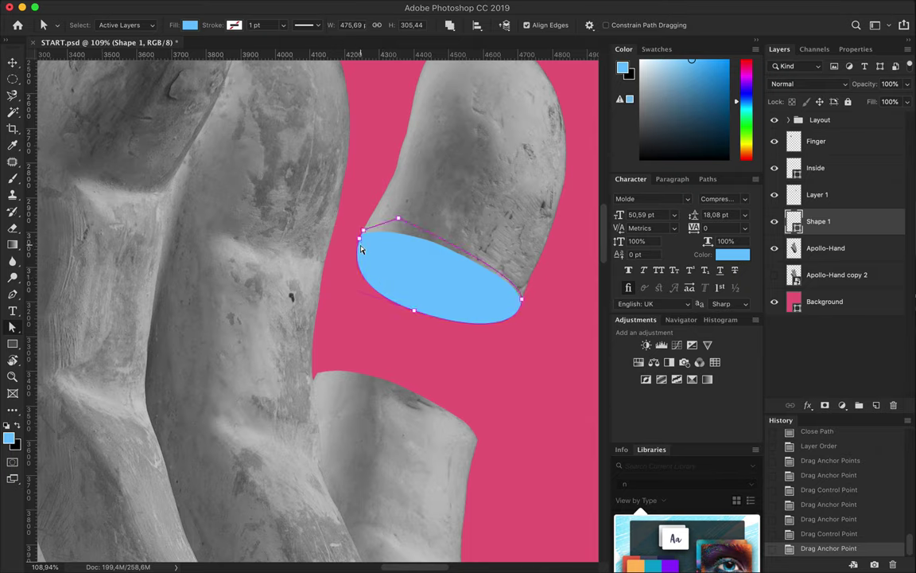
pyautogui.scroll(-3, 370, 321)
pyautogui.scroll(-2, 379, 350)
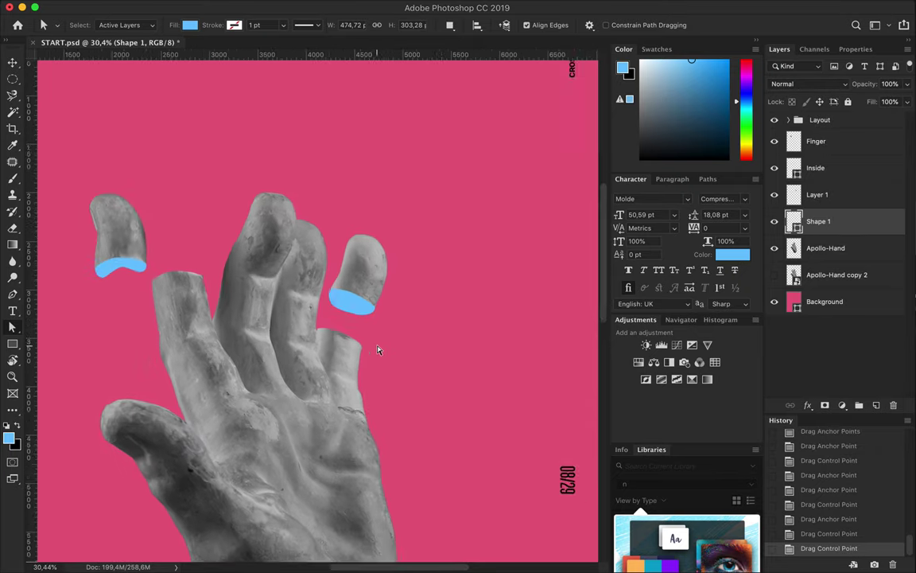
pyautogui.scroll(-2, 378, 350)
pyautogui.scroll(1, 207, 302)
pyautogui.scroll(2, 207, 302)
pyautogui.scroll(-1, 207, 302)
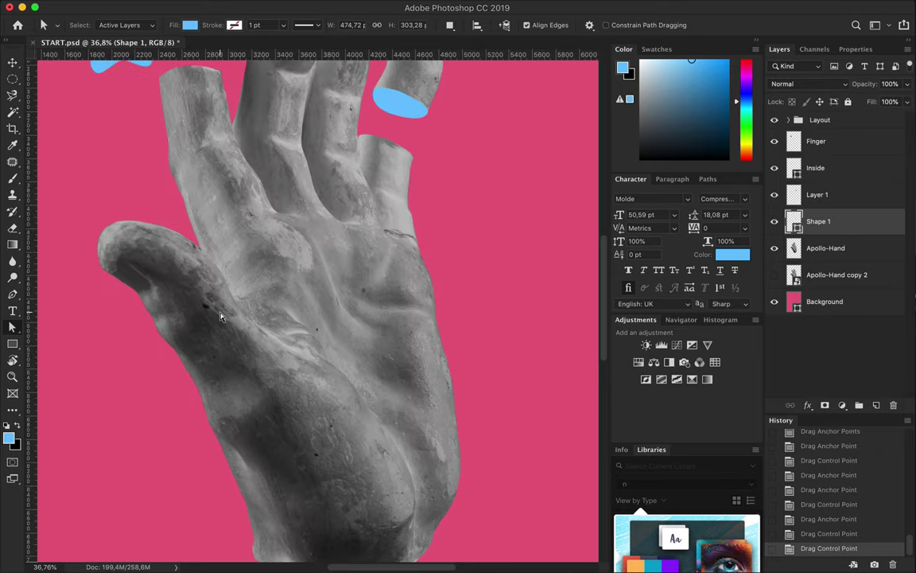
pyautogui.click(826, 247)
# - Pen a cut path across the palm on Apollo-Hand, then fit the poster in view
pyautogui.press('v')
pyautogui.press('p')
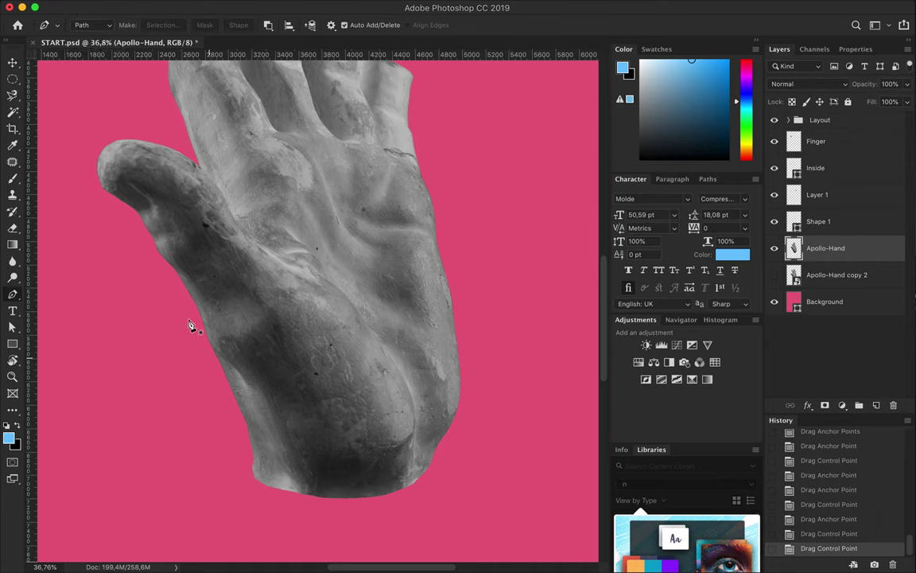
pyautogui.scroll(2, 172, 333)
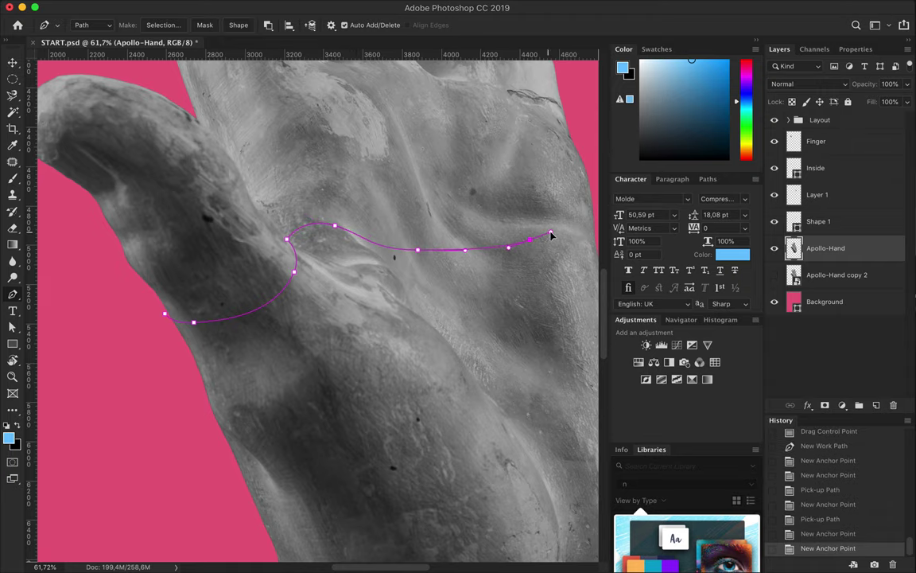
pyautogui.click(547, 235)
pyautogui.hscroll(5, 477, 254)
pyautogui.hotkey('ctrl', '0')
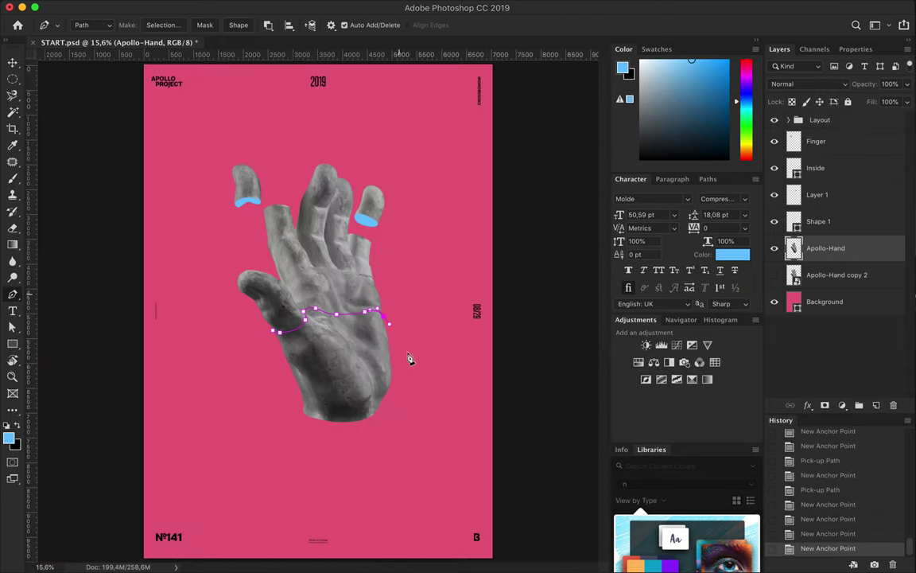
# - Turn the path into a selection, cut the upper hand to Layer 2, and lift it
pyautogui.click(162, 24)
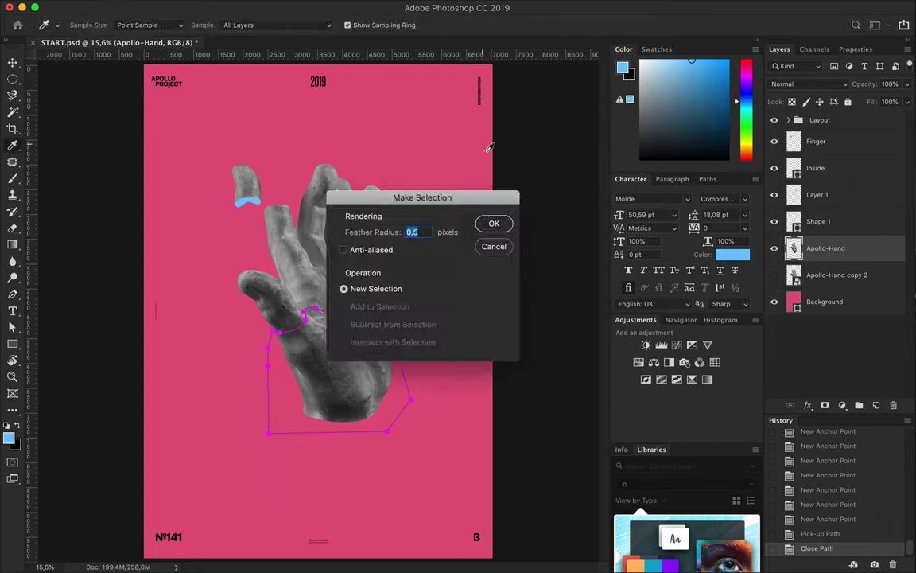
pyautogui.press('Return')
pyautogui.press('Delete')
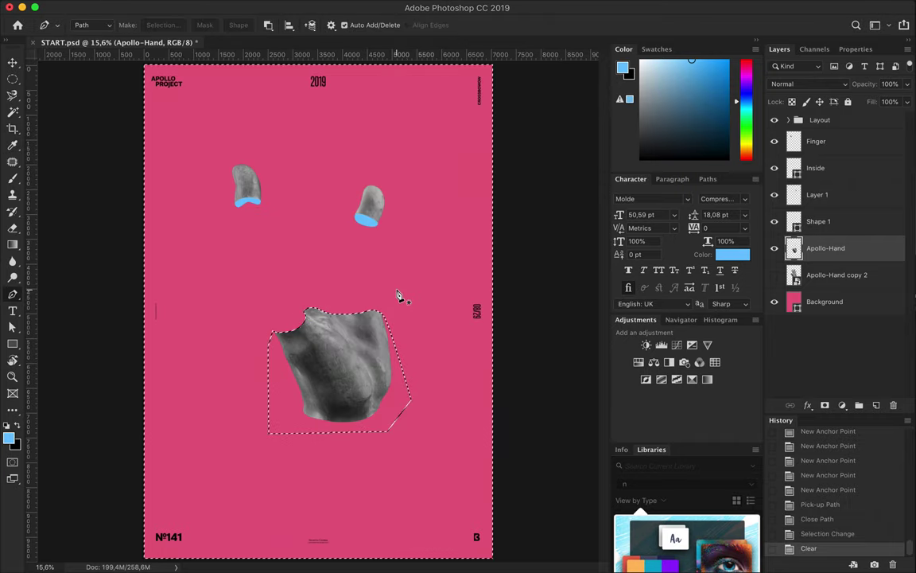
pyautogui.hotkey('ctrl', 'v')
pyautogui.press('v')
pyautogui.moveTo(337, 347); pyautogui.dragTo(327, 268)
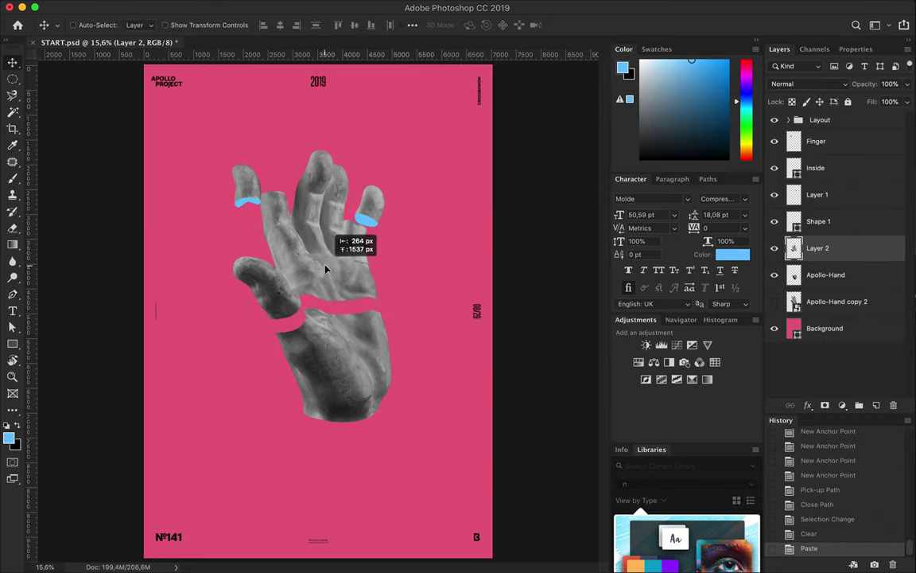
# - Start a new pen path along the cut near the thumb
pyautogui.scroll(2, 327, 268)
pyautogui.press('p')
pyautogui.scroll(5, 238, 350)
pyautogui.click(224, 381)
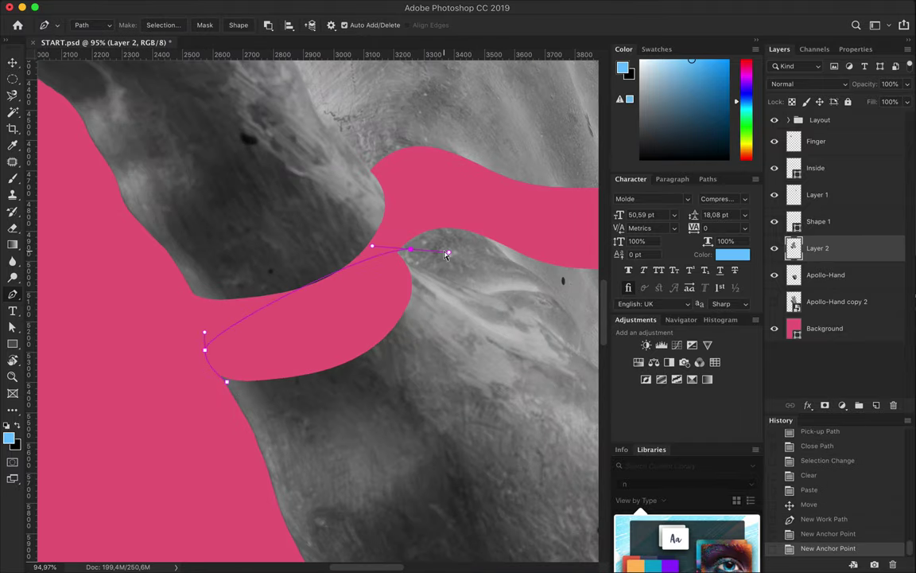
# - Close the thumb cut path into a selection and add a new Layer 3
pyautogui.moveTo(446, 254); pyautogui.dragTo(463, 238)
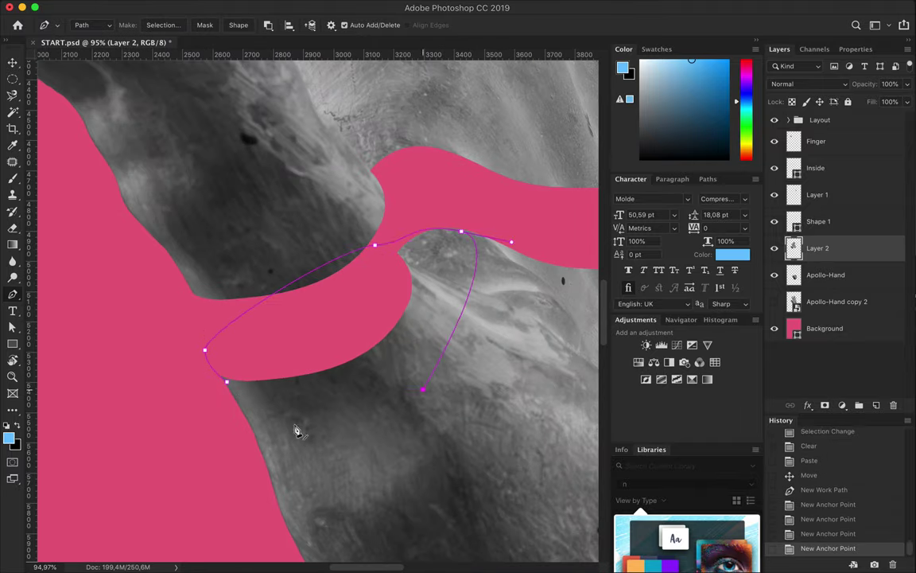
pyautogui.click(227, 388)
pyautogui.click(163, 24)
pyautogui.press('Return')
pyautogui.click(876, 404)
# - Brush blue into the selection on Layer 3, place it below the hand, and deselect
pyautogui.press('b')
pyautogui.moveTo(235, 359)
pyautogui.mouseDown()
pyautogui.moveTo(429, 254)
pyautogui.moveTo(318, 334)
pyautogui.mouseUp()
pyautogui.press('v')
pyautogui.moveTo(817, 248); pyautogui.dragTo(815, 315)
pyautogui.scroll(-3, 344, 254)
pyautogui.scroll(-2, 348, 255)
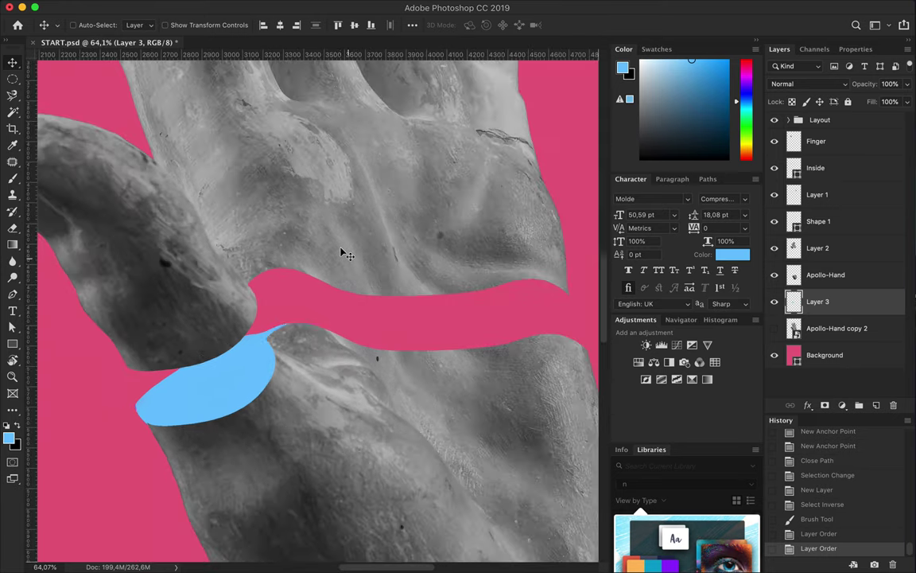
pyautogui.hotkey('ctrl', 'd')
pyautogui.scroll(-1, 265, 316)
# - Switch the Pen tool to Shape mode
pyautogui.click(45, 25)
pyautogui.press('Escape')
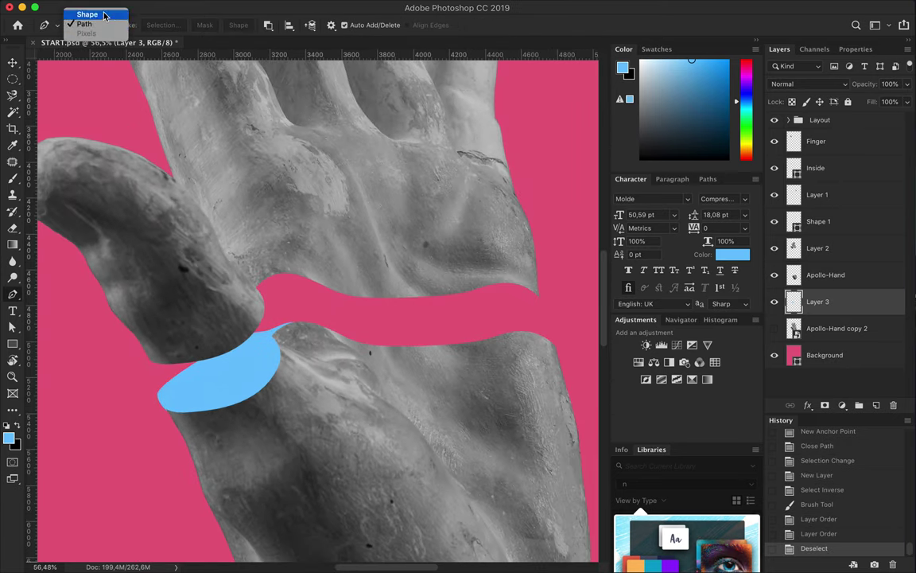
pyautogui.press('p')
pyautogui.click(535, 287)
# - Draw a closed blue Shape 2 band across the palm gap
pyautogui.click(305, 354)
pyautogui.click(212, 345)
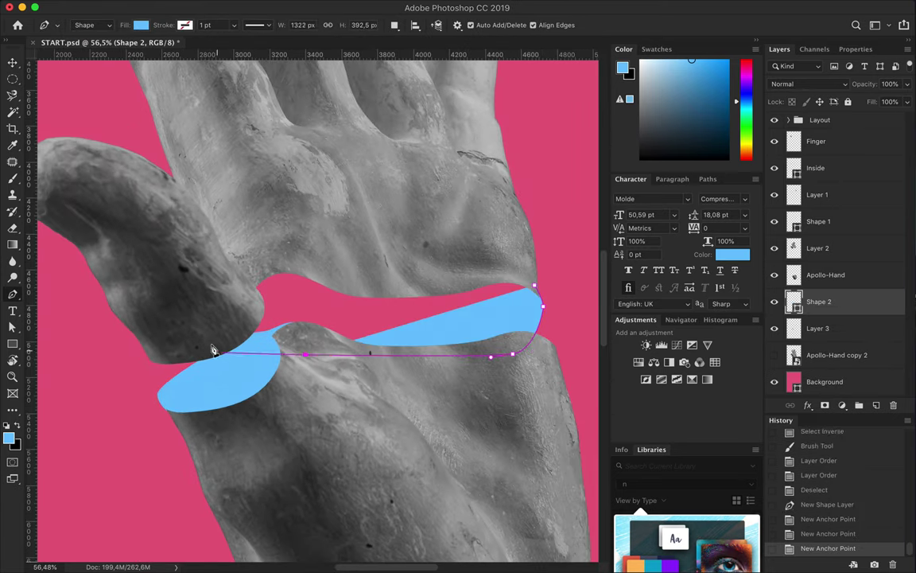
pyautogui.click(220, 244)
pyautogui.click(448, 218)
pyautogui.press('v')
pyautogui.scroll(-2, 415, 260)
pyautogui.scroll(-3, 429, 210)
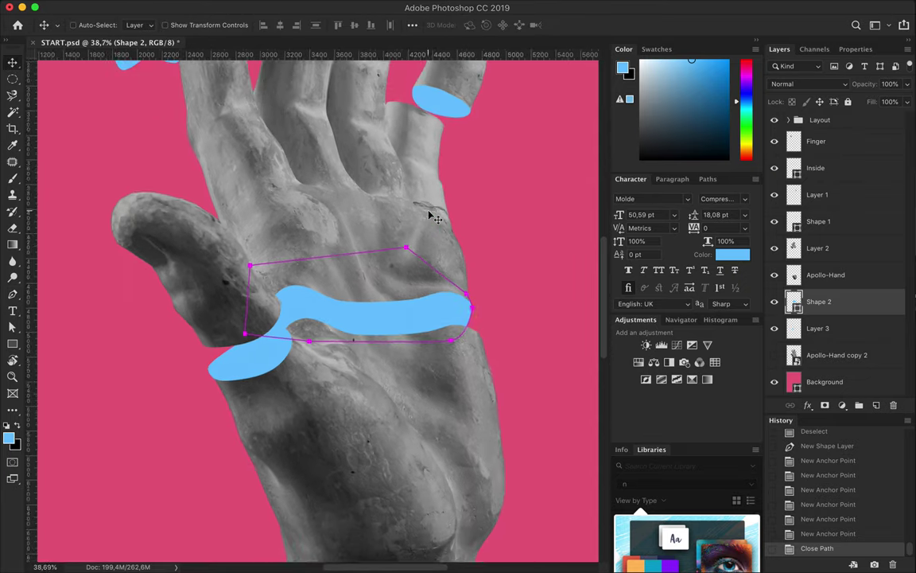
# - Raise the right and left fingertips, with their blue caps, into position on the hand
pyautogui.scroll(-2, 521, 219)
pyautogui.scroll(-1, 523, 220)
pyautogui.scroll(2, 342, 303)
pyautogui.scroll(1, 342, 302)
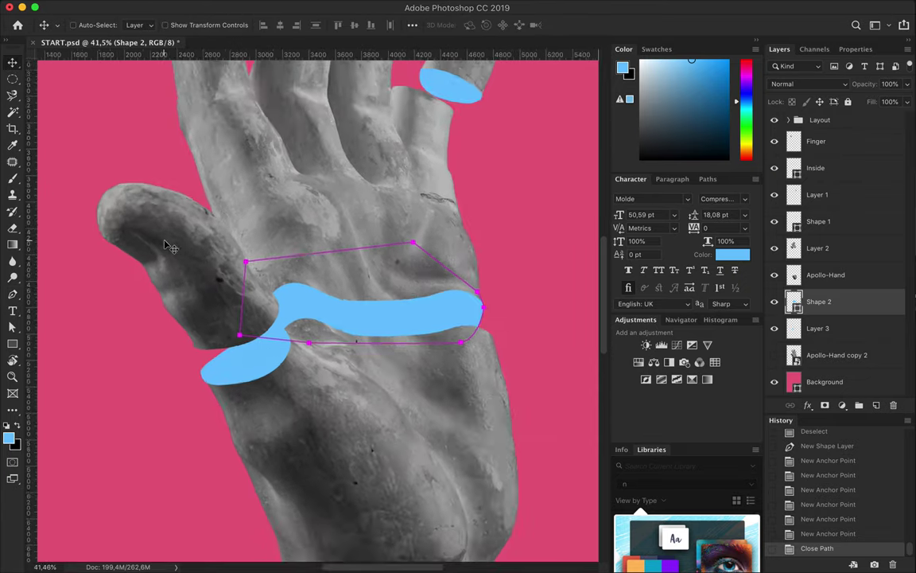
pyautogui.scroll(-2, 381, 278)
pyautogui.scroll(-1, 413, 261)
pyautogui.moveTo(413, 260)
pyautogui.mouseDown()
pyautogui.moveTo(421, 231)
pyautogui.moveTo(407, 243)
pyautogui.mouseUp()
pyautogui.moveTo(202, 230); pyautogui.dragTo(238, 184)
# - Group all hand layers into a group named Hand and shift it down-left
pyautogui.scroll(-2, 258, 107)
pyautogui.scroll(-2, 451, 147)
pyautogui.scroll(-1, 402, 257)
pyautogui.click(816, 141)
pyautogui.keyDown('shift'); pyautogui.click(835, 354); pyautogui.keyUp('shift')
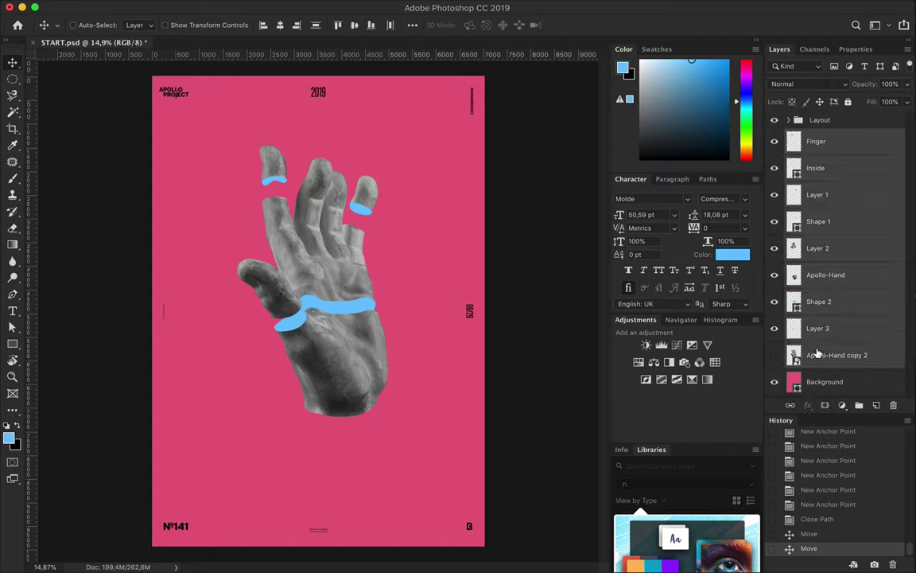
pyautogui.hotkey('ctrl', 'g')
pyautogui.press('Return')
pyautogui.write('Hand')
pyautogui.moveTo(322, 283)
pyautogui.mouseDown()
pyautogui.moveTo(312, 288)
pyautogui.moveTo(310, 280)
pyautogui.mouseUp()
# - Change the Nº141 number text to 241
pyautogui.scroll(2, 326, 277)
pyautogui.scroll(-1, 322, 271)
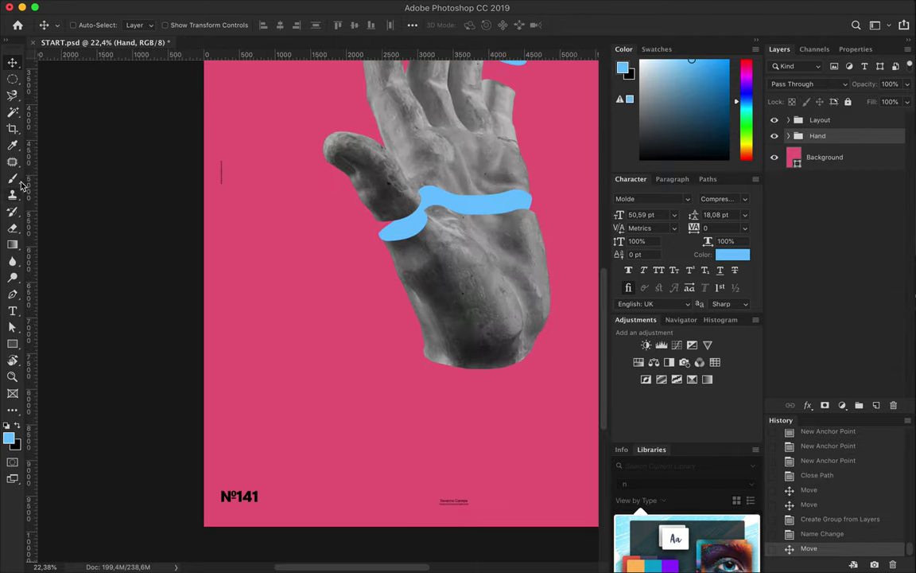
pyautogui.doubleClick(244, 496)
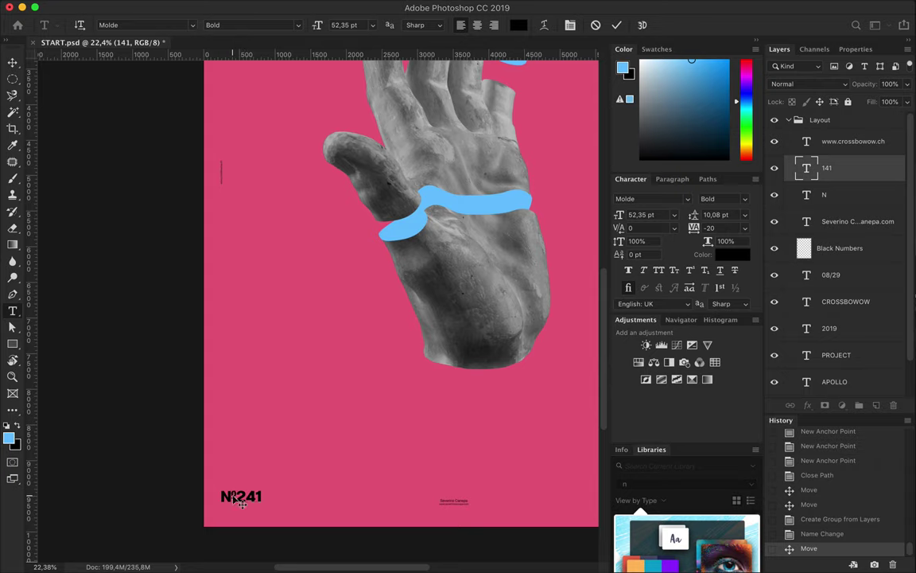
pyautogui.click(12, 62)
pyautogui.scroll(-2, 318, 318)
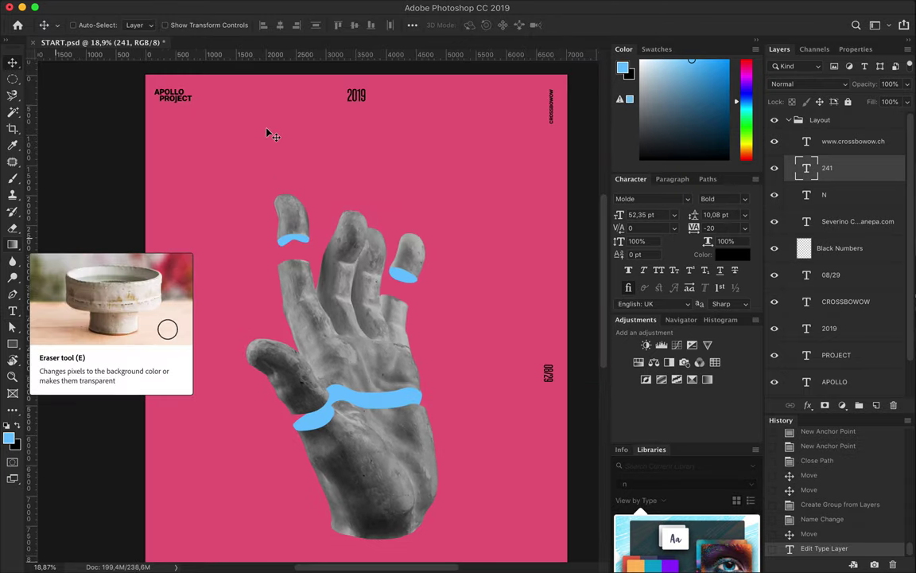
# - Add GOODBYE text in white and scale it to span the poster width
pyautogui.press('t')
pyautogui.click(204, 192)
pyautogui.click(616, 25)
pyautogui.click(518, 24)
pyautogui.click(477, 155)
pyautogui.click(764, 149)
pyautogui.hotkey('ctrl', 't')
pyautogui.moveTo(384, 259)
pyautogui.mouseDown()
pyautogui.moveTo(342, 195)
pyautogui.moveTo(401, 227)
pyautogui.moveTo(402, 282)
pyautogui.mouseUp()
# - Commit the enlarged GOODBYE and retype the duplicated line as SWITZER
pyautogui.press('Return')
pyautogui.press('t')
pyautogui.doubleClick(400, 278)
pyautogui.write('SWITZER')
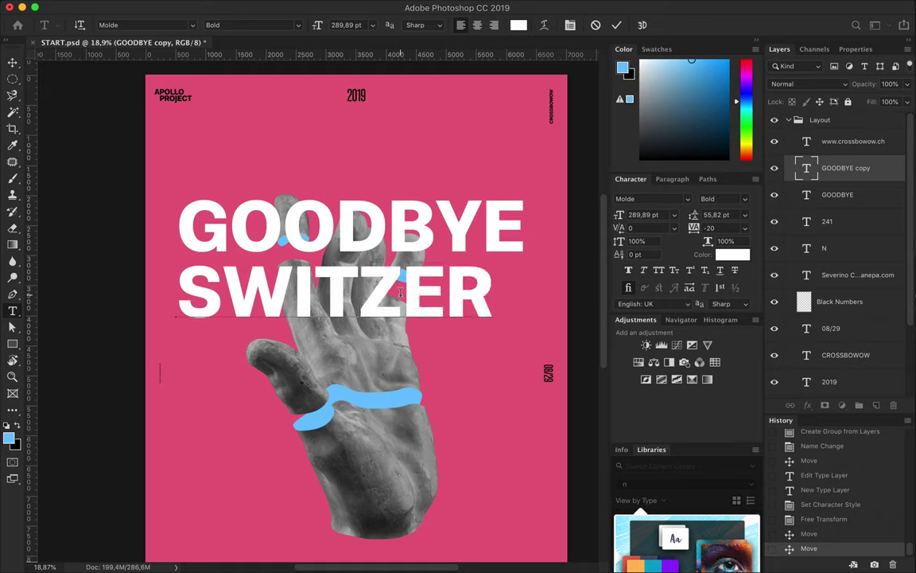
pyautogui.hotkey('ctrl', 'Return')
# - Duplicate SWITZER to a line below it and retype the copy as LAND
pyautogui.press('v')
pyautogui.moveTo(400, 291); pyautogui.dragTo(400, 353)
pyautogui.press('t')
pyautogui.doubleClick(429, 353)
pyautogui.write('LAND')
pyautogui.hotkey('ctrl', 'Return')
# - Move the three headline layers behind the Hand group and nudge GOODBYE into place
pyautogui.press('v')
pyautogui.keyDown('shift'); pyautogui.click(837, 225); pyautogui.keyUp('shift')
pyautogui.moveTo(838, 180)
pyautogui.mouseDown()
pyautogui.moveTo(842, 355)
pyautogui.moveTo(827, 373)
pyautogui.mouseUp()
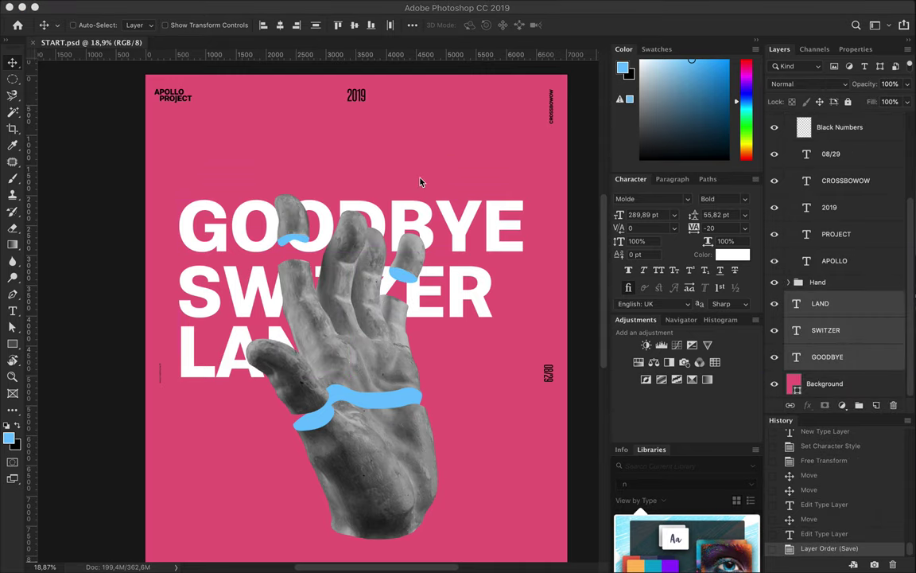
pyautogui.scroll(3, 363, 230)
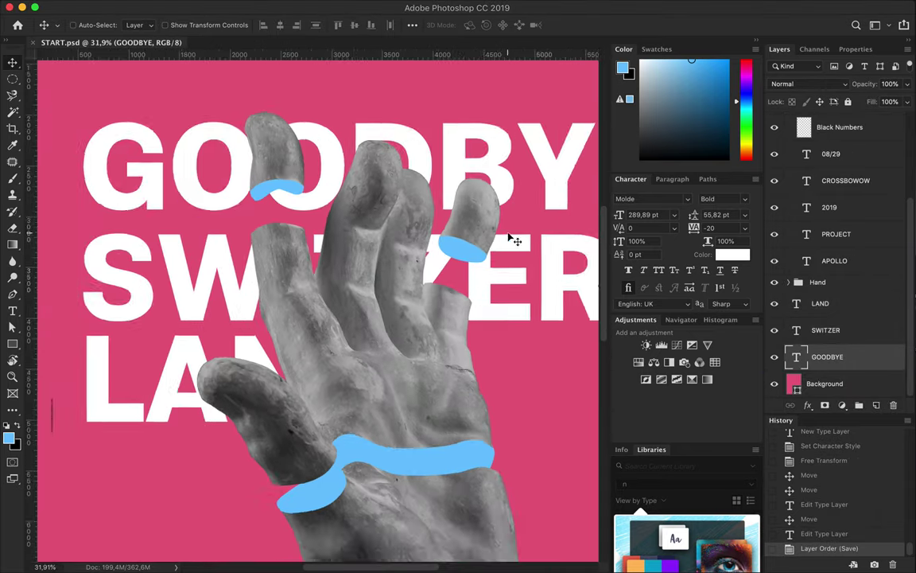
pyautogui.scroll(-2, 515, 240)
pyautogui.click(284, 320)
pyautogui.scroll(-3, 239, 319)
pyautogui.scroll(5, 238, 318)
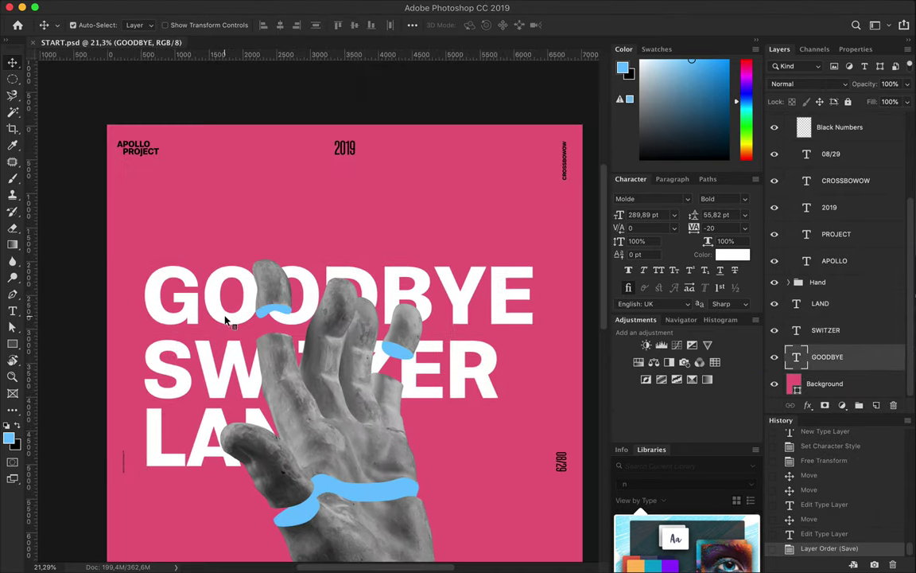
pyautogui.moveTo(229, 317)
pyautogui.mouseDown()
pyautogui.moveTo(228, 294)
pyautogui.moveTo(296, 307)
pyautogui.mouseUp()
# - Duplicate GOODBYE above the hand, retype it as D and place it over GOODBYE
pyautogui.moveTo(854, 361); pyautogui.dragTo(795, 280)
pyautogui.doubleClick(806, 287)
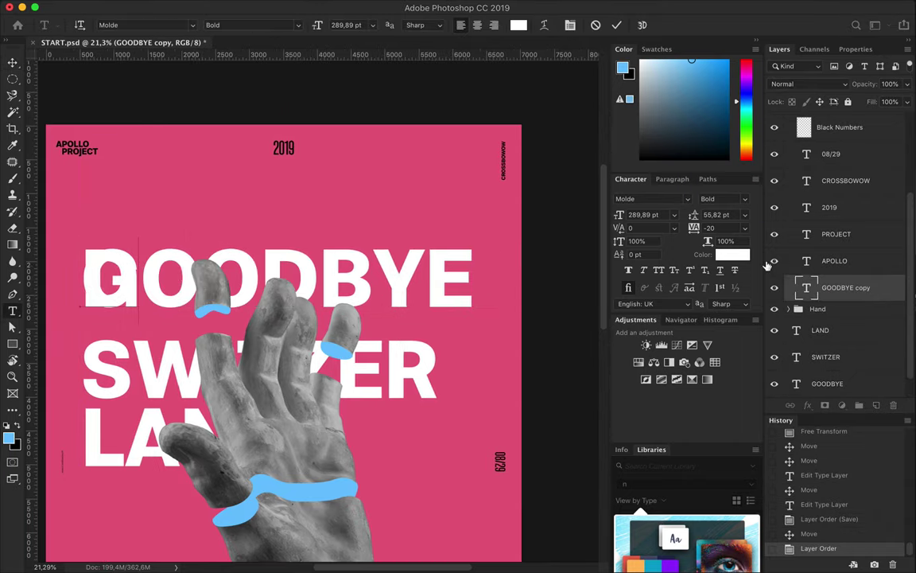
pyautogui.write('D')
pyautogui.press('Escape')
pyautogui.press('v')
pyautogui.moveTo(112, 278); pyautogui.dragTo(274, 291)
# - Load the rock layer's outline as a selection and rasterize the D layer
pyautogui.scroll(1, 278, 296)
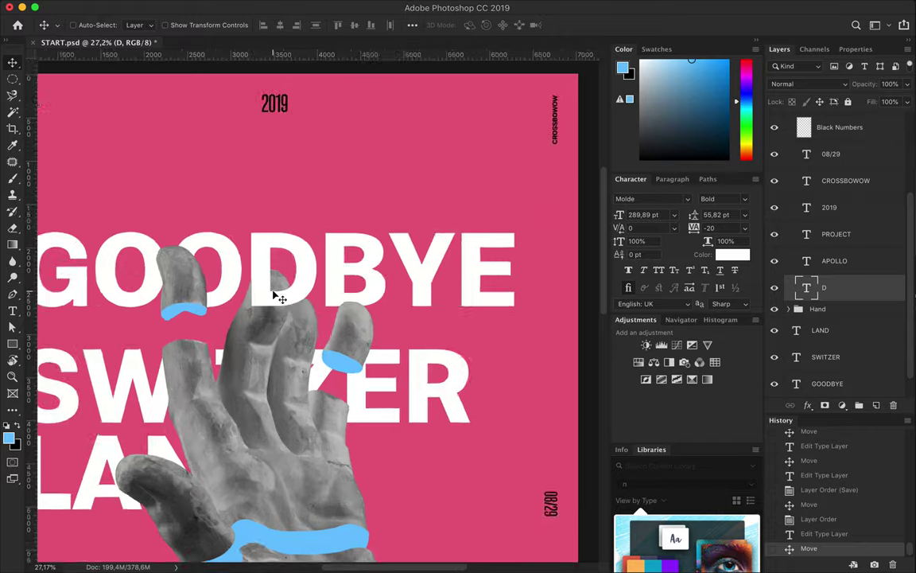
pyautogui.scroll(2, 276, 293)
pyautogui.scroll(2, 276, 293)
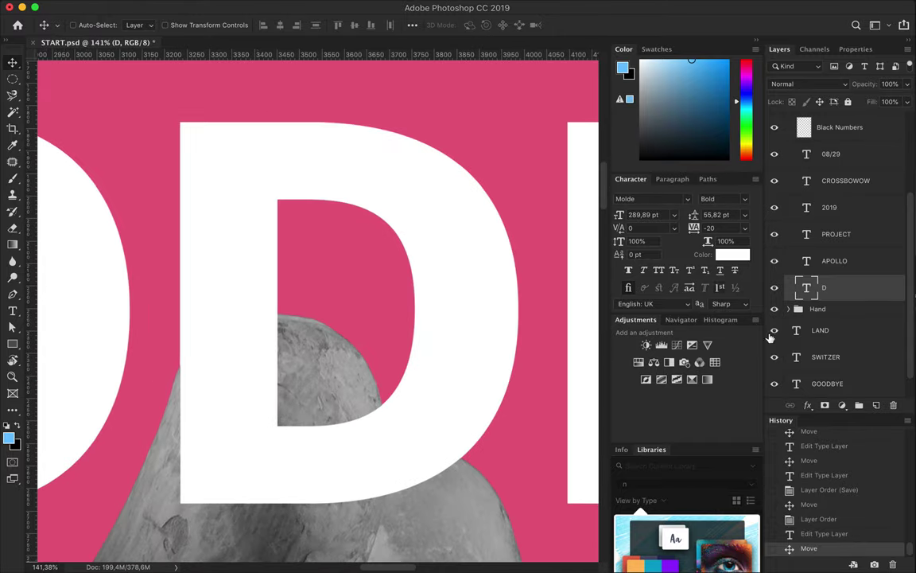
pyautogui.scroll(-2, 246, 348)
pyautogui.scroll(-1, 245, 348)
pyautogui.keyDown('ctrl'); pyautogui.click(322, 477); pyautogui.keyUp('ctrl')
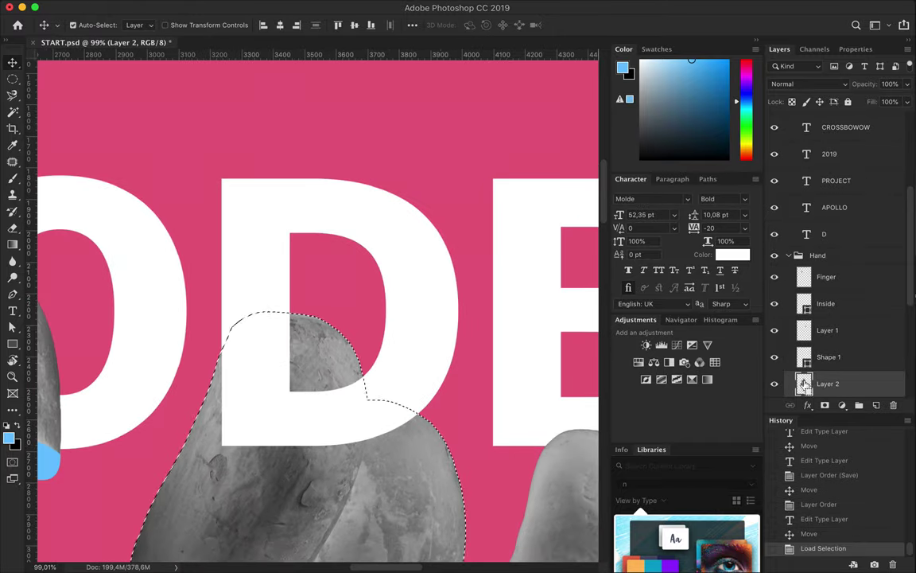
pyautogui.keyDown('ctrl'); pyautogui.click(804, 383); pyautogui.keyUp('ctrl')
pyautogui.rightClick(787, 231)
pyautogui.click(676, 367)
# - Erase the D where the rock overlaps it, then deselect
pyautogui.press('b')
pyautogui.press('e')
pyautogui.moveTo(231, 318)
pyautogui.mouseDown()
pyautogui.moveTo(250, 347)
pyautogui.moveTo(226, 366)
pyautogui.moveTo(290, 321)
pyautogui.moveTo(382, 413)
pyautogui.mouseUp()
pyautogui.moveTo(327, 368); pyautogui.dragTo(358, 397)
pyautogui.scroll(2, 319, 314)
pyautogui.press('v')
pyautogui.scroll(-2, 274, 404)
pyautogui.press('m')
pyautogui.hotkey('ctrl', 'd')
pyautogui.scroll(2, 462, 356)
pyautogui.scroll(3, 463, 355)
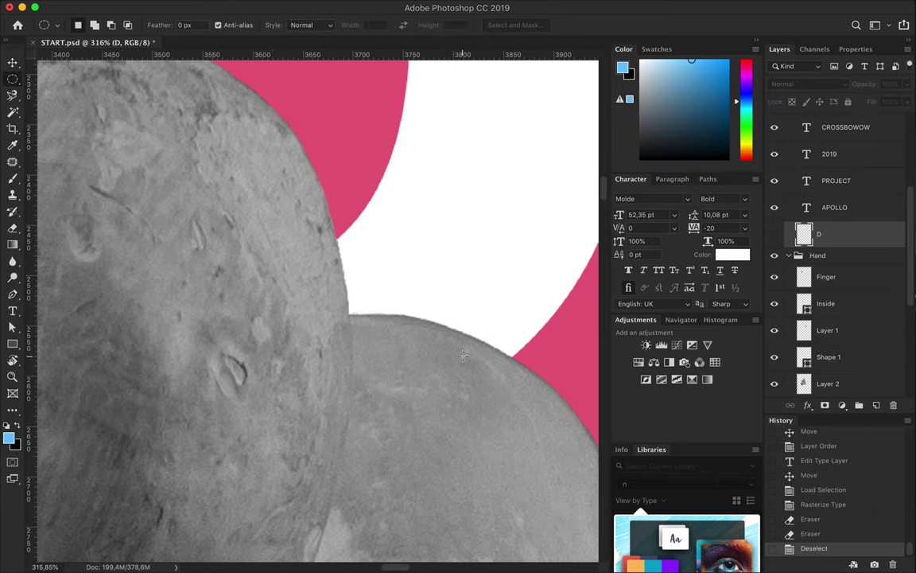
# - Trace the finger's outline as a closed Pen path
pyautogui.press('p')
pyautogui.click(92, 25)
pyautogui.click(342, 269)
pyautogui.moveTo(348, 435); pyautogui.dragTo(334, 488)
pyautogui.scroll(-3, 318, 466)
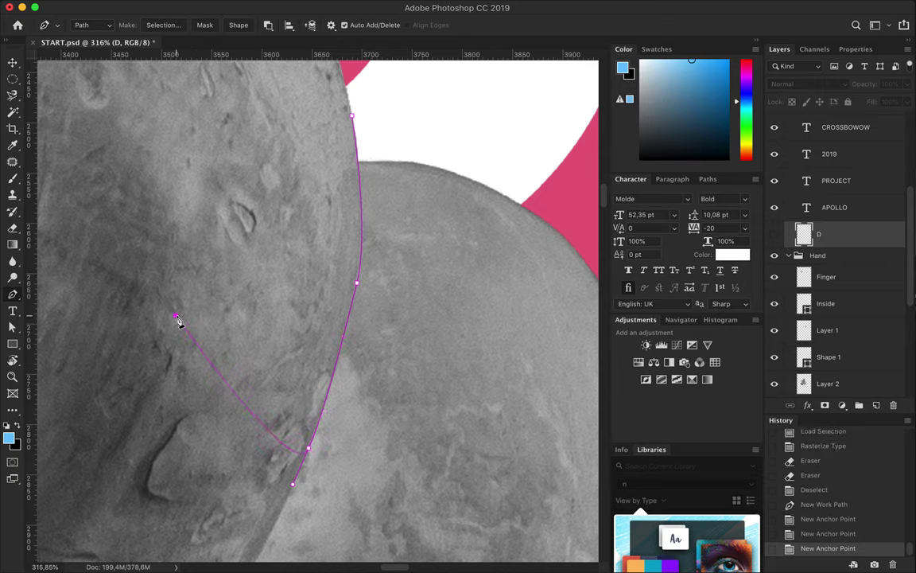
pyautogui.scroll(5, 199, 302)
pyautogui.click(213, 278)
pyautogui.click(303, 298)
pyautogui.click(155, 24)
# - Turn the finger path into a selection, invert it and delete the D pixels outside it
pyautogui.press('Return')
pyautogui.hotkey('ctrl', 'shift', 'i')
pyautogui.press('Delete')
pyautogui.hotkey('ctrl', 'd')
pyautogui.hotkey('ctrl', '0')
pyautogui.press('v')
pyautogui.keyDown('ctrl'); pyautogui.click(231, 257); pyautogui.keyUp('ctrl')
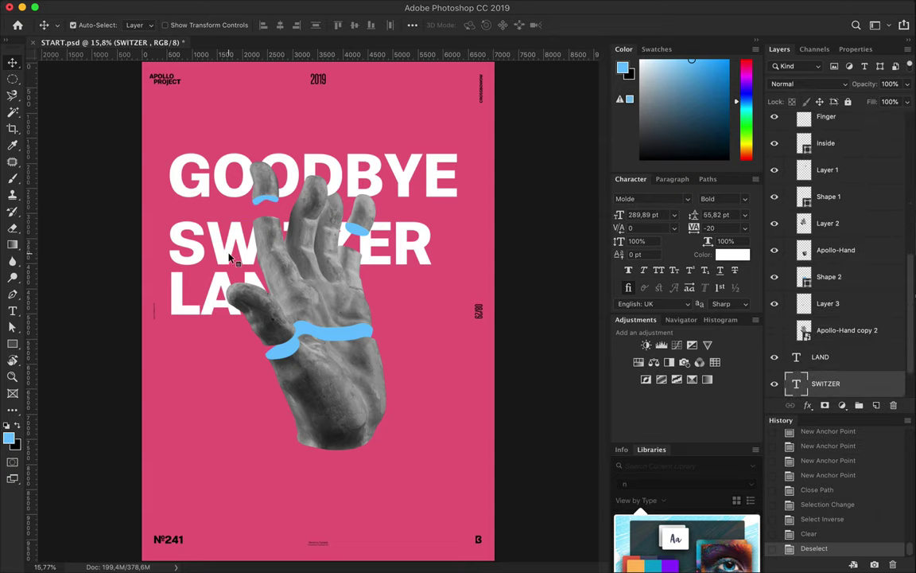
# - Move SWITZER and LAND above the hand in the layer stack and reposition them
pyautogui.moveTo(823, 327); pyautogui.dragTo(822, 173)
pyautogui.moveTo(379, 236); pyautogui.dragTo(374, 252)
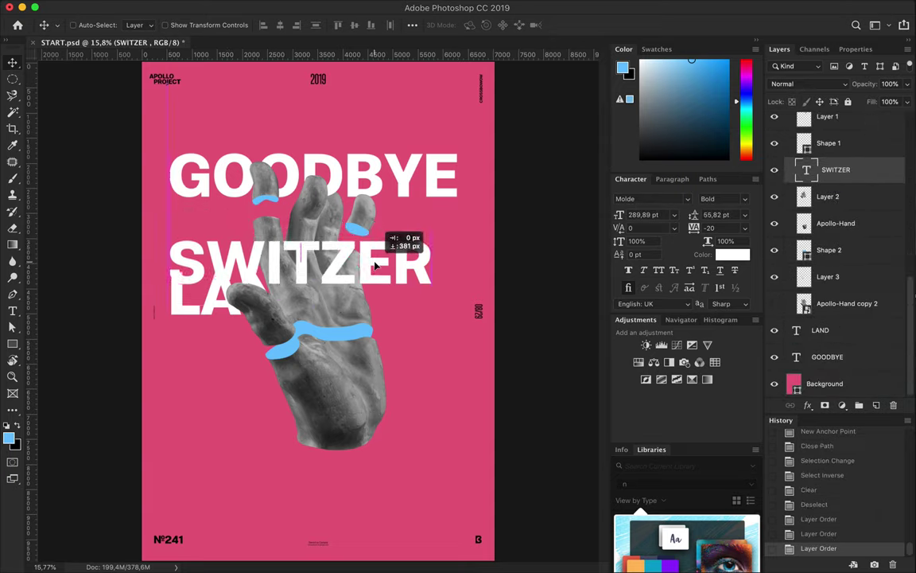
pyautogui.moveTo(195, 308); pyautogui.dragTo(194, 333)
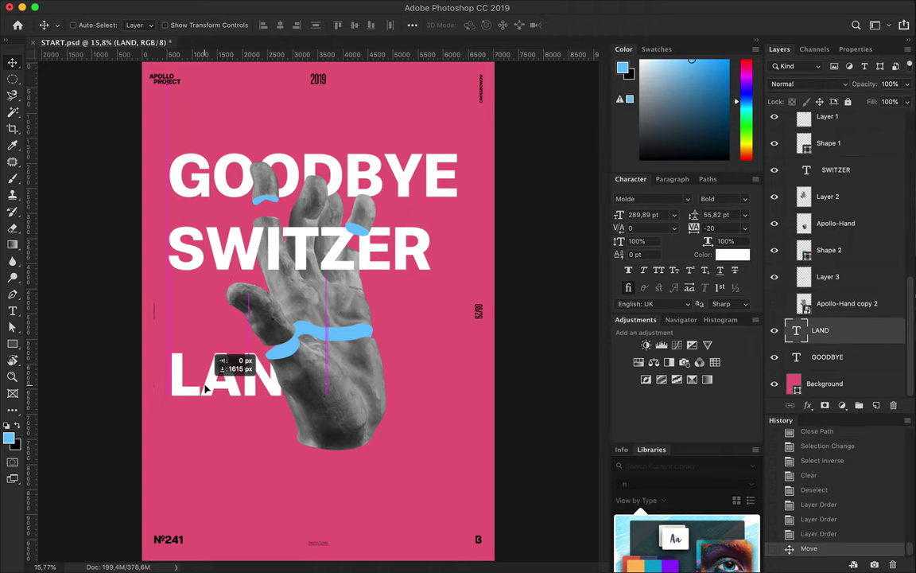
pyautogui.moveTo(819, 330); pyautogui.dragTo(823, 205)
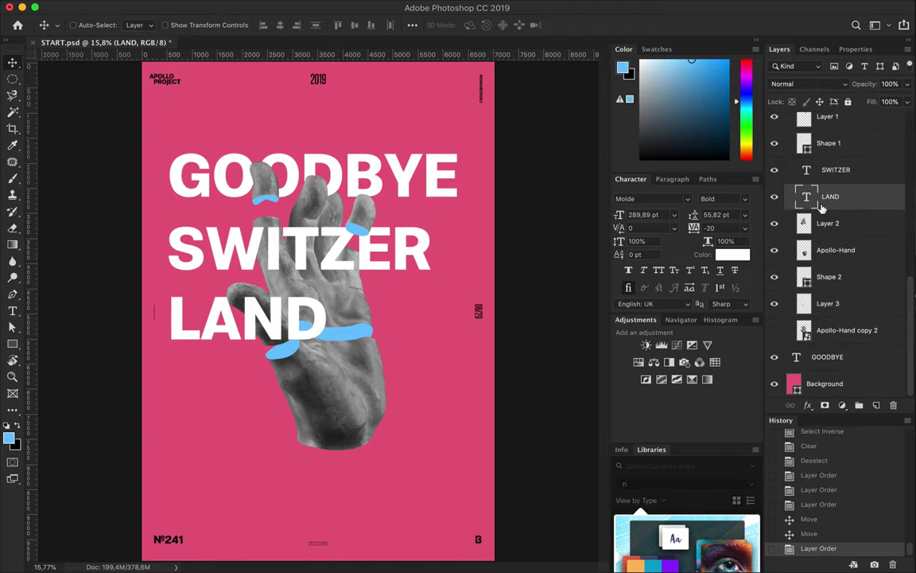
# - Show the rock layer again and delete the LAND text layer
pyautogui.click(774, 226)
pyautogui.scroll(2, 205, 183)
pyautogui.scroll(2, 205, 183)
pyautogui.scroll(-1, 205, 183)
pyautogui.press('super+0')
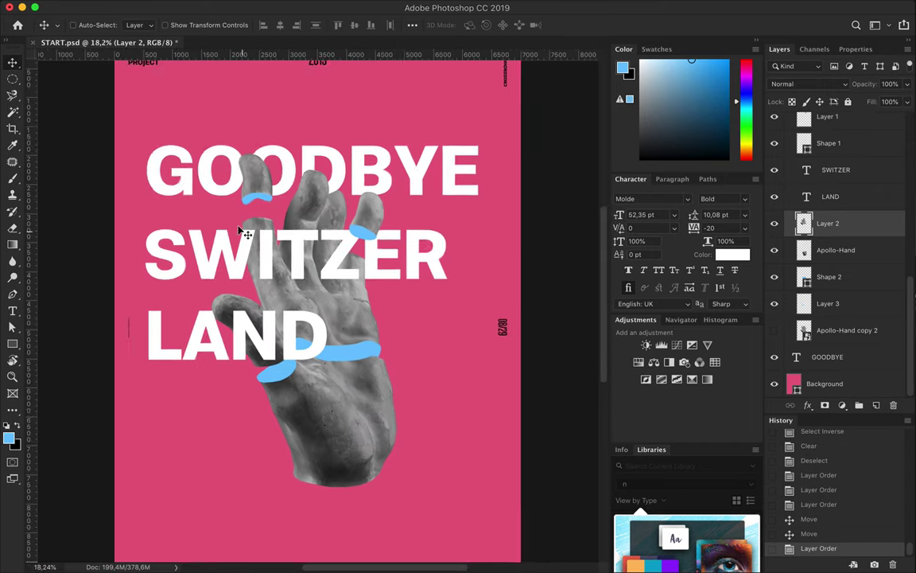
pyautogui.click(248, 336)
pyautogui.press('Delete')
pyautogui.doubleClick(436, 265)
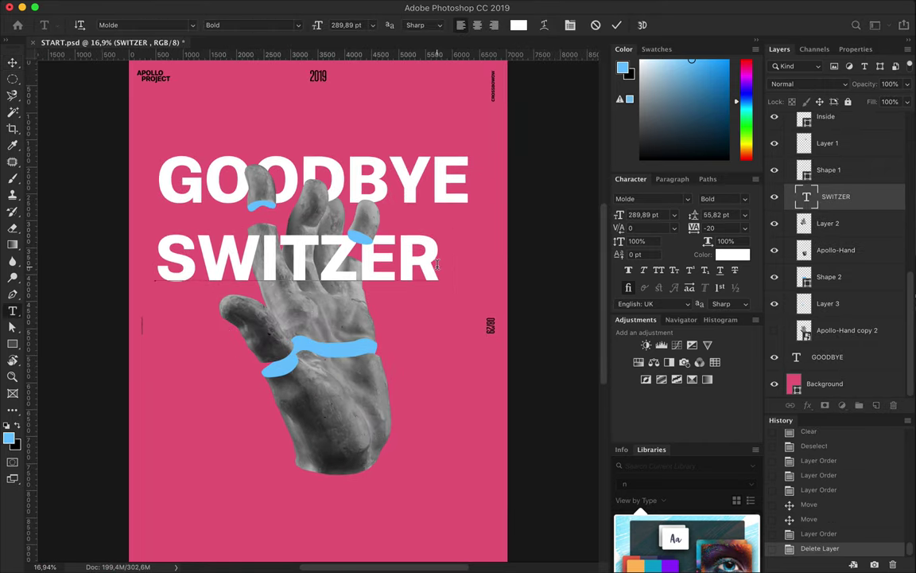
# - Extend SWITZER to SWITZERLAND and move it down near the poster bottom
pyautogui.write('LAND')
pyautogui.press('super+Return')
pyautogui.moveTo(358, 376)
pyautogui.mouseDown()
pyautogui.moveTo(356, 440)
pyautogui.moveTo(419, 409)
pyautogui.moveTo(143, 468)
pyautogui.mouseUp()
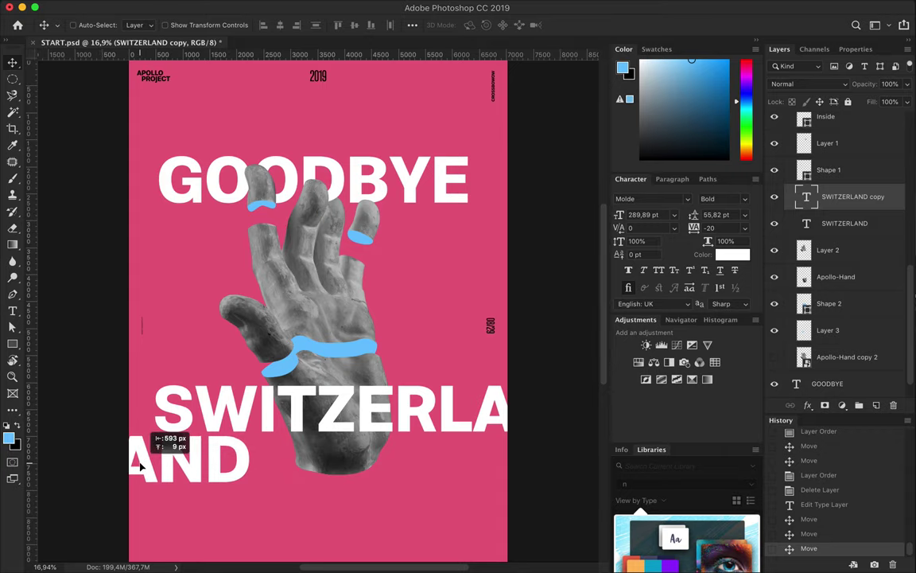
pyautogui.scroll(-3, 319, 269)
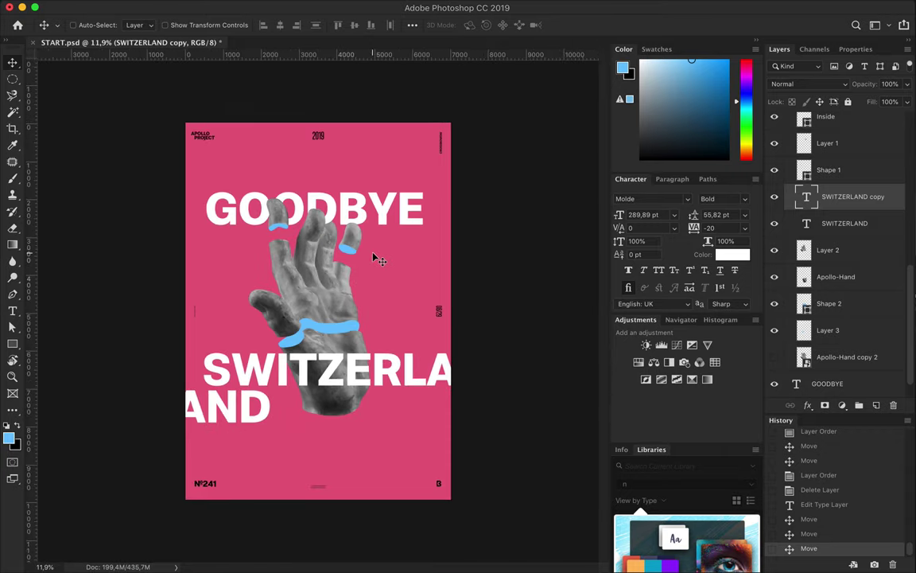
pyautogui.scroll(3, 357, 279)
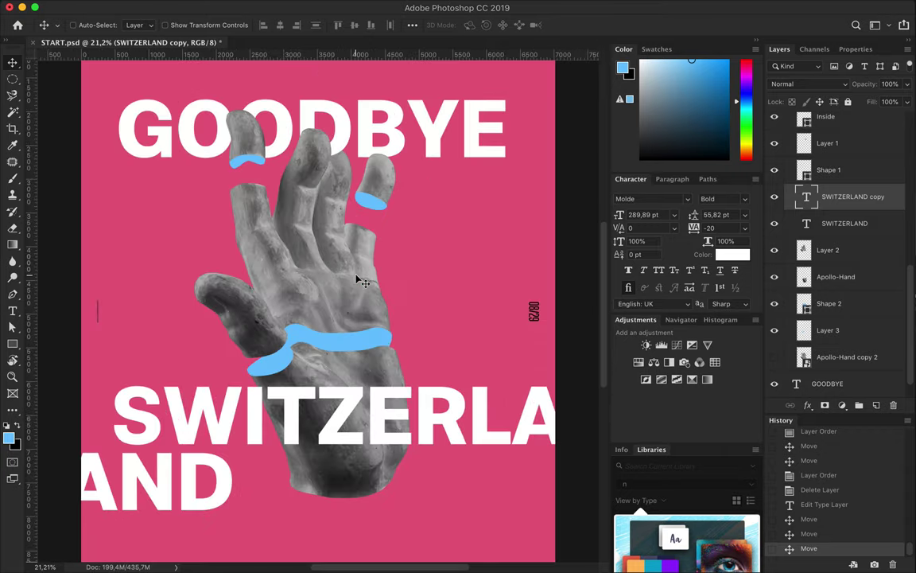
pyautogui.press('t')
pyautogui.click(148, 307)
# - Add light-blue CH text and rotate and stretch it upright at the left
pyautogui.write('CH')
pyautogui.click(518, 25)
pyautogui.press('Return')
pyautogui.hotkey('ctrl', 'Return')
pyautogui.hotkey('ctrl', 't')
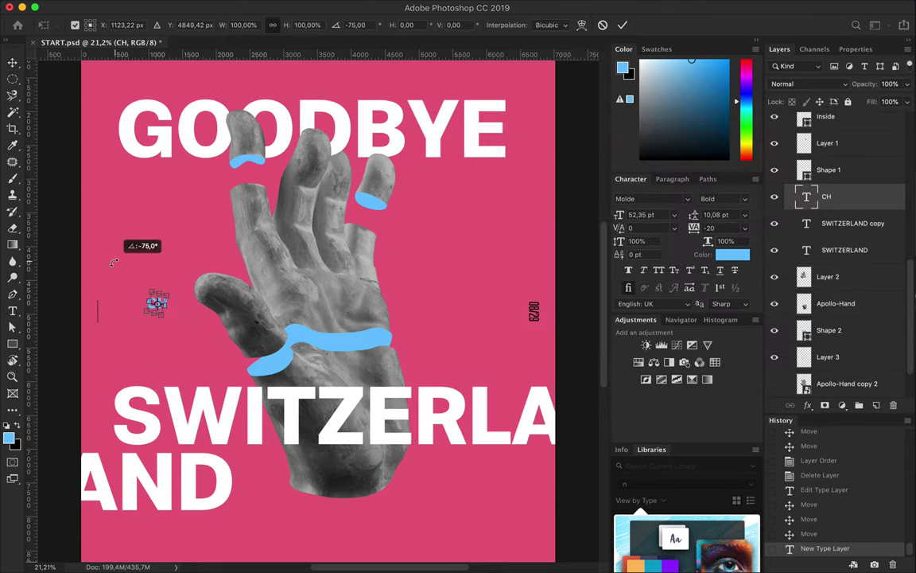
pyautogui.moveTo(157, 290)
pyautogui.mouseDown()
pyautogui.moveTo(156, 210)
pyautogui.moveTo(139, 347)
pyautogui.mouseUp()
pyautogui.press('Return')
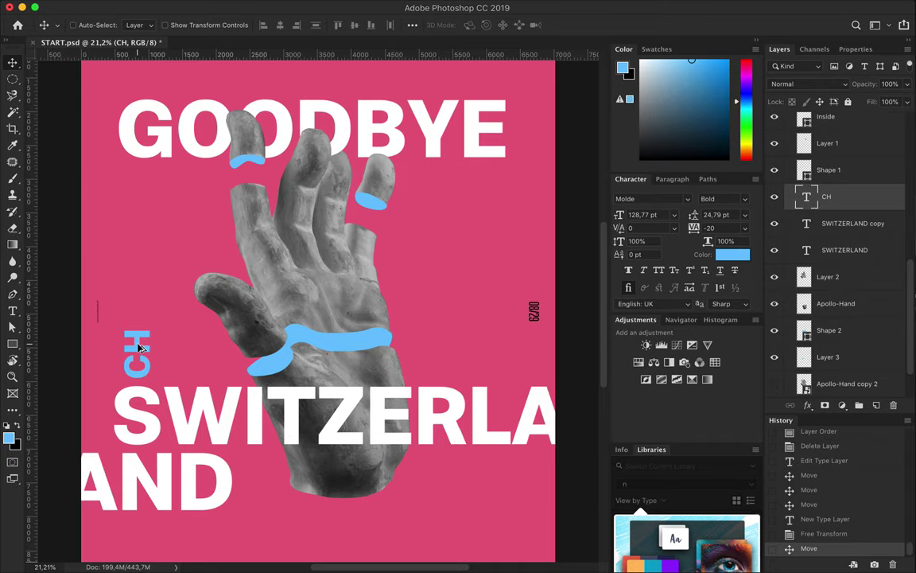
# - Add APOLLO text in the Light font style near the top-left
pyautogui.scroll(-2, 123, 308)
pyautogui.press('t')
pyautogui.click(143, 84)
pyautogui.click(274, 25)
pyautogui.click(292, 47)
pyautogui.hotkey('ctrl', 'Return')
pyautogui.hotkey('ctrl', 't')
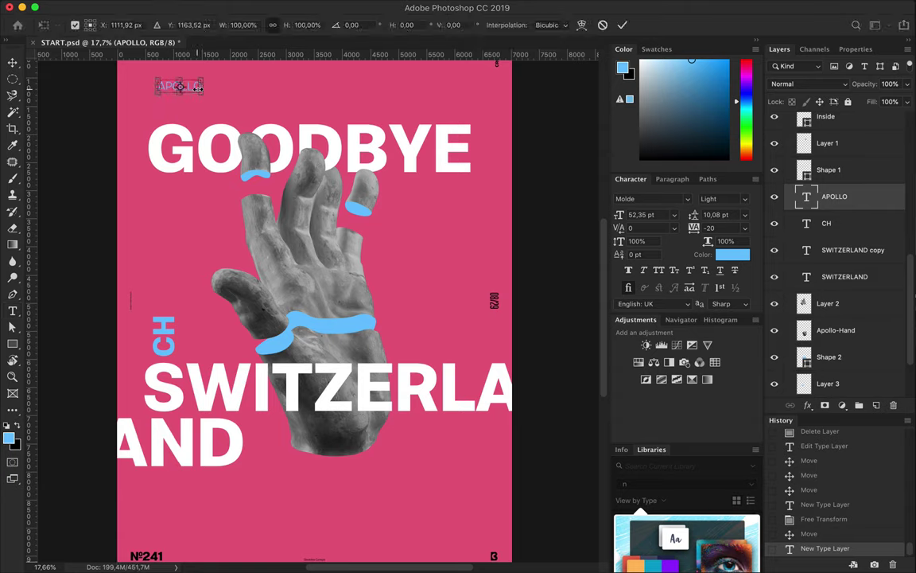
# - Enlarge APOLLO to 279%, place a copy cropped top-right, and copy CH near the bottom
pyautogui.moveTo(253, 121); pyautogui.dragTo(204, 121)
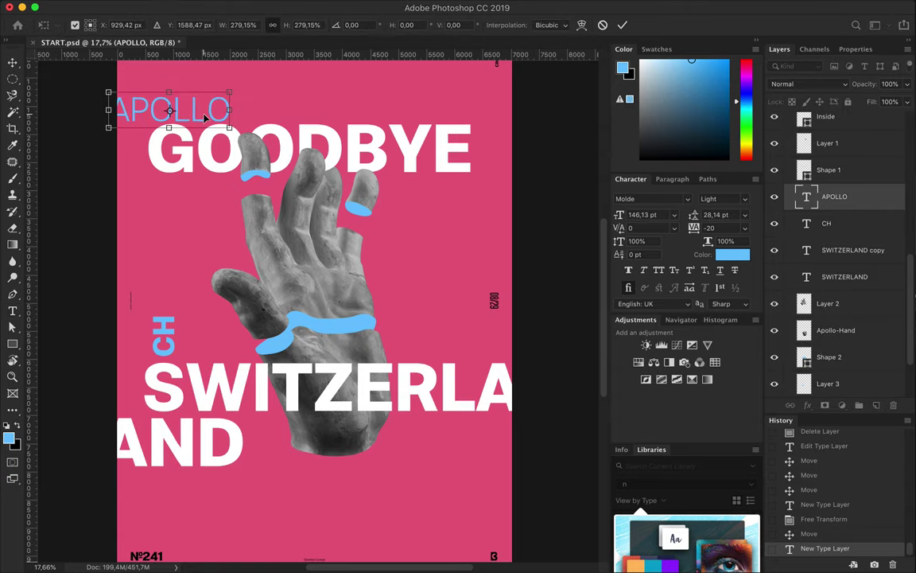
pyautogui.press('Return')
pyautogui.scroll(-1, 193, 148)
pyautogui.press('v')
pyautogui.moveTo(193, 148)
pyautogui.mouseDown()
pyautogui.moveTo(478, 141)
pyautogui.moveTo(142, 217)
pyautogui.mouseUp()
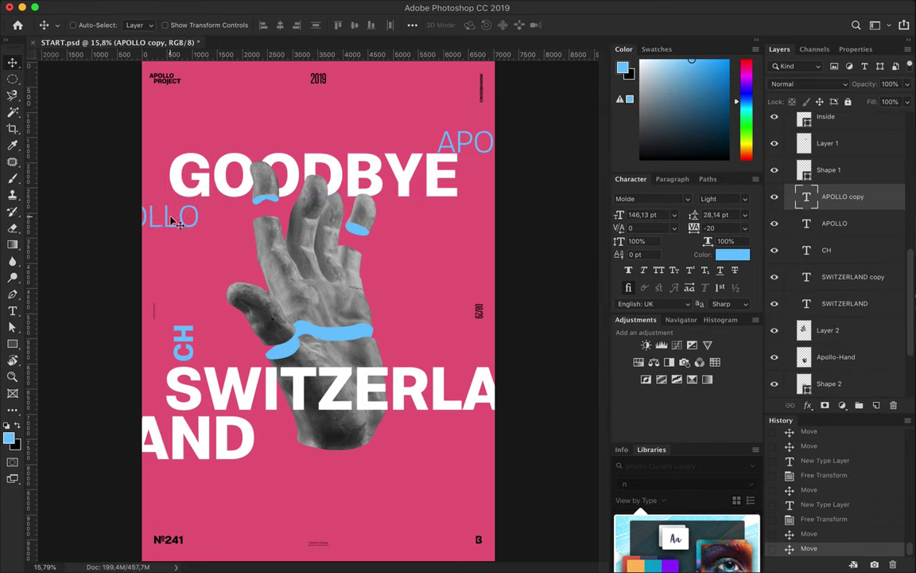
pyautogui.moveTo(183, 342); pyautogui.dragTo(421, 493)
pyautogui.doubleClick(427, 497)
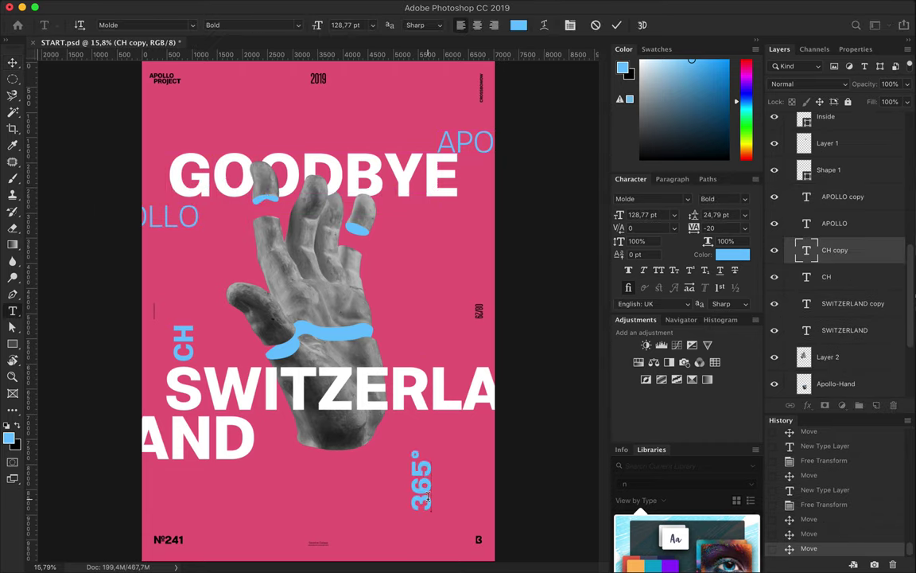
# - Scale the blue 365° text up hugely and move its layer below the hand's Layer 2
pyautogui.press('Escape')
pyautogui.press('v')
pyautogui.hotkey('ctrl', 't')
pyautogui.moveTo(411, 459)
pyautogui.mouseDown()
pyautogui.moveTo(342, 309)
pyautogui.moveTo(424, 388)
pyautogui.mouseUp()
pyautogui.press('Return')
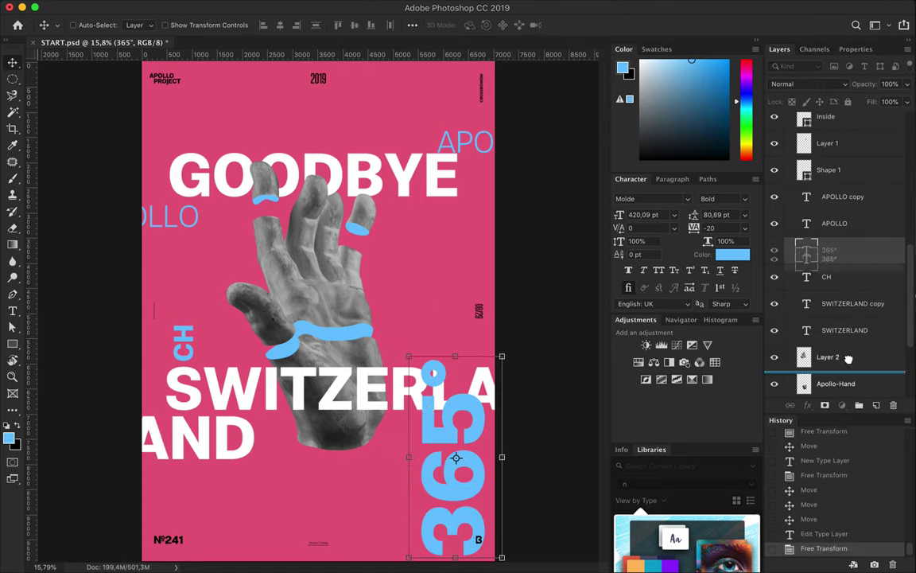
pyautogui.moveTo(860, 250); pyautogui.dragTo(843, 370)
# - Crop 365° off the bottom-right corner and place a duplicate cropped at the top-left
pyautogui.moveTo(442, 398); pyautogui.dragTo(461, 527)
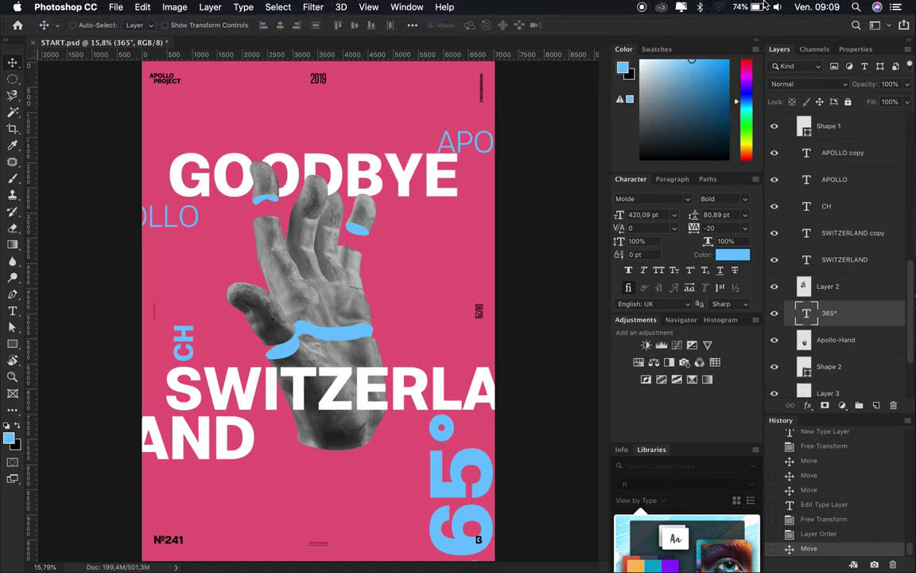
pyautogui.keyDown('alt'); pyautogui.moveTo(450, 483); pyautogui.dragTo(208, 76); pyautogui.keyUp('alt')
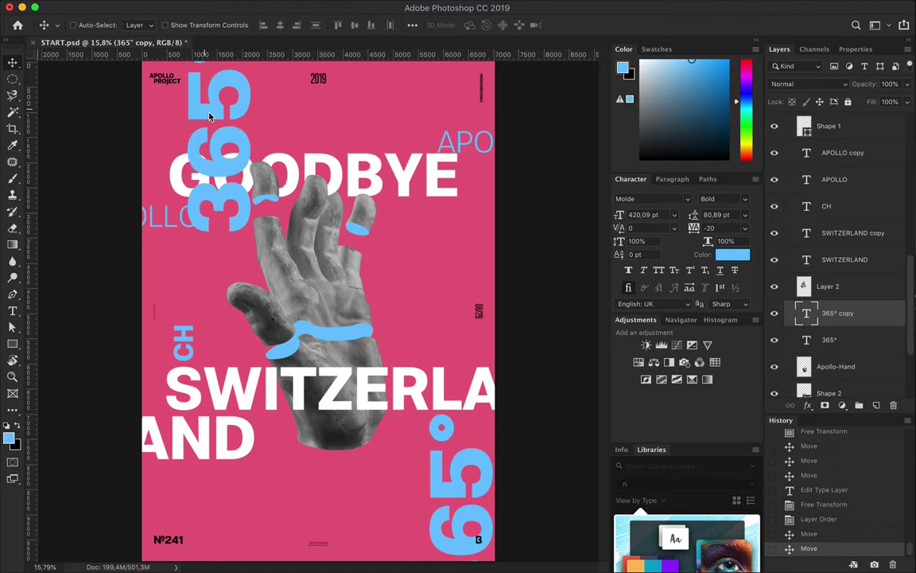
pyautogui.scroll(-1, 209, 76)
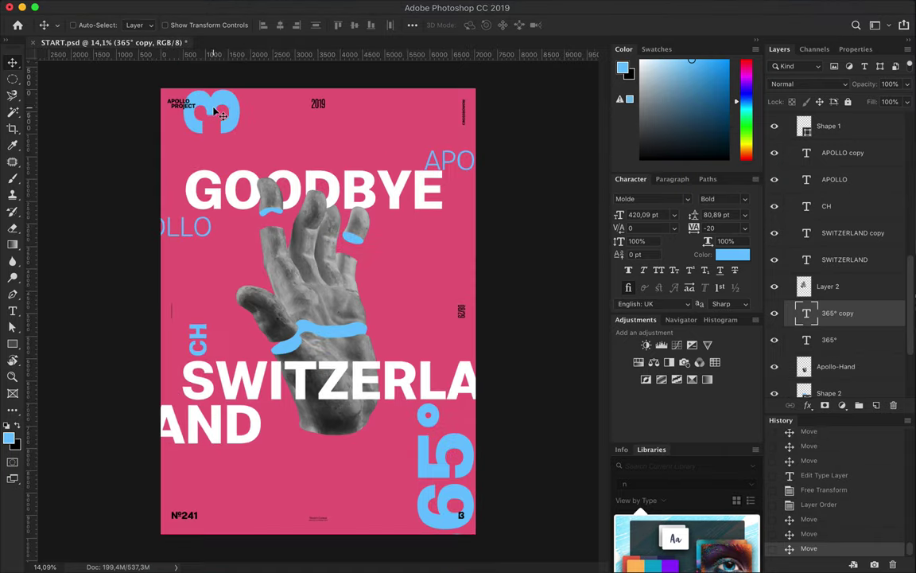
pyautogui.moveTo(209, 75); pyautogui.dragTo(215, 134)
pyautogui.click(444, 492)
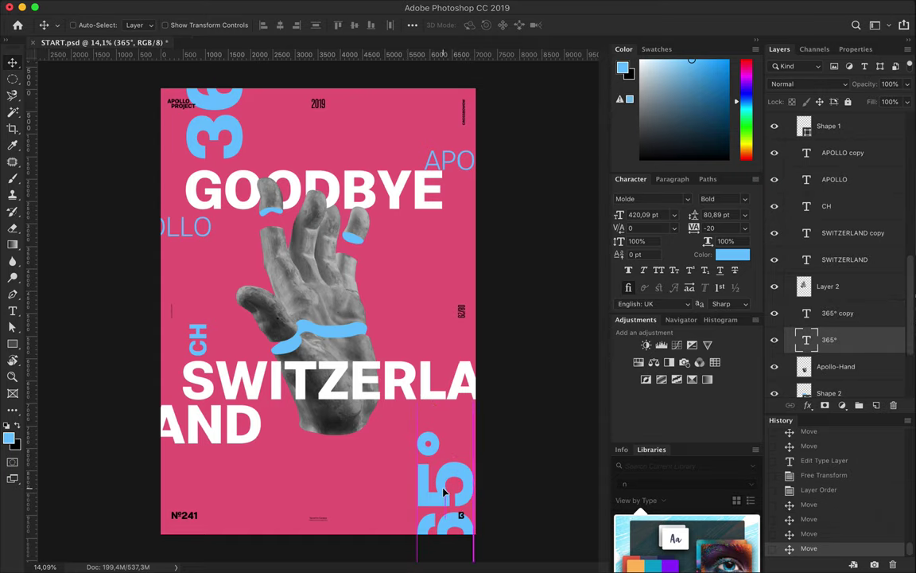
# - Discard the stray pen path work and add a new empty layer
pyautogui.press('p')
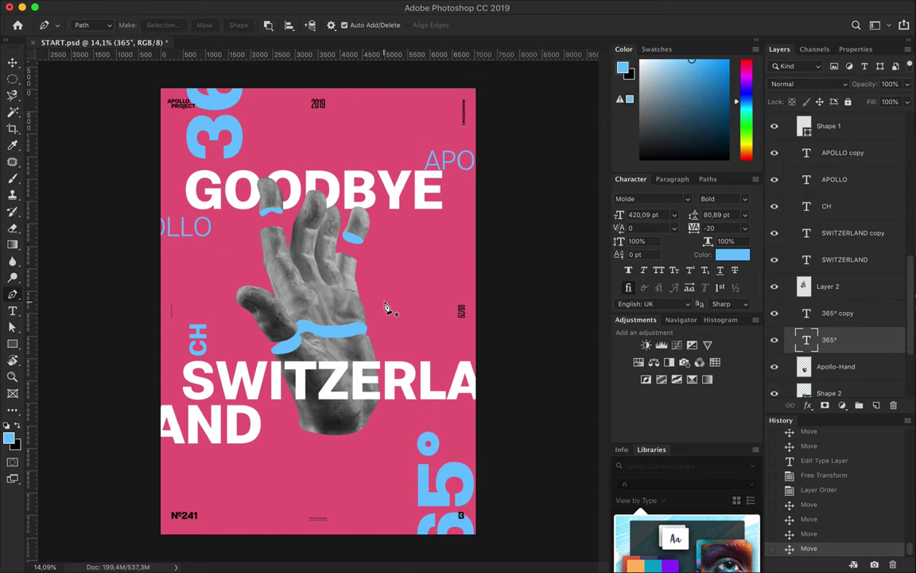
pyautogui.press('a')
pyautogui.hotkey('ctrl', '+')
pyautogui.hotkey('ctrl', '+')
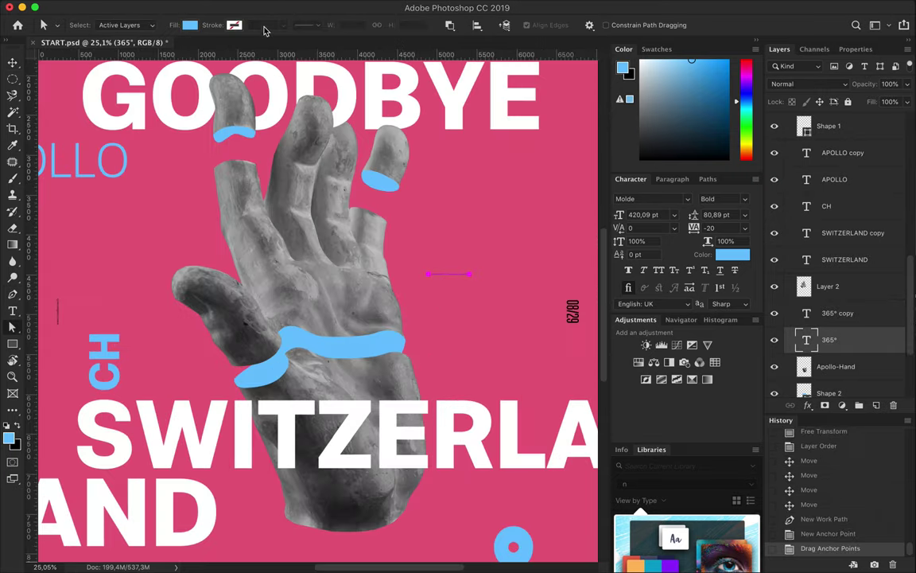
pyautogui.click(733, 254)
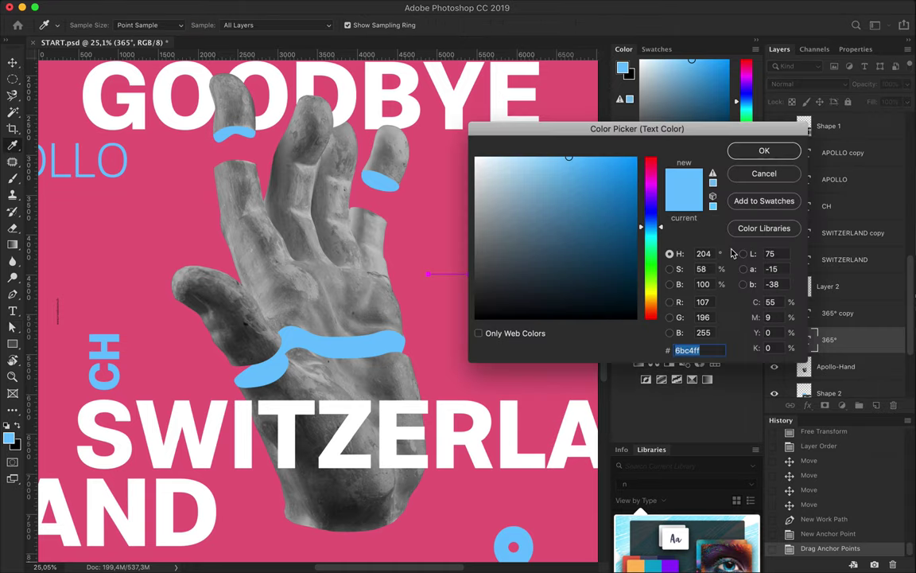
pyautogui.click(785, 156)
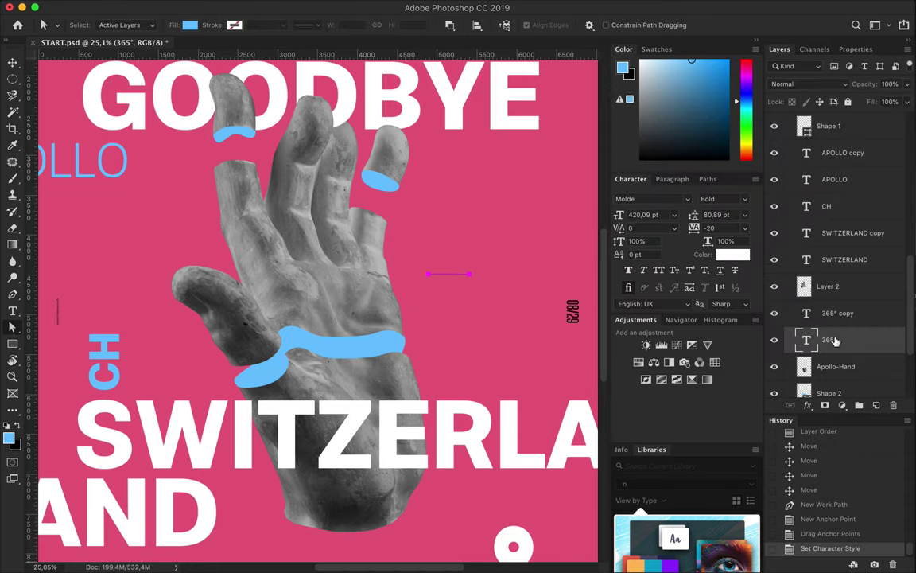
pyautogui.scroll(-2, 469, 285)
pyautogui.hotkey('ctrl', 'z')
pyautogui.hotkey('ctrl', 'z')
pyautogui.hotkey('ctrl', 'z')
pyautogui.press('BackSpace')
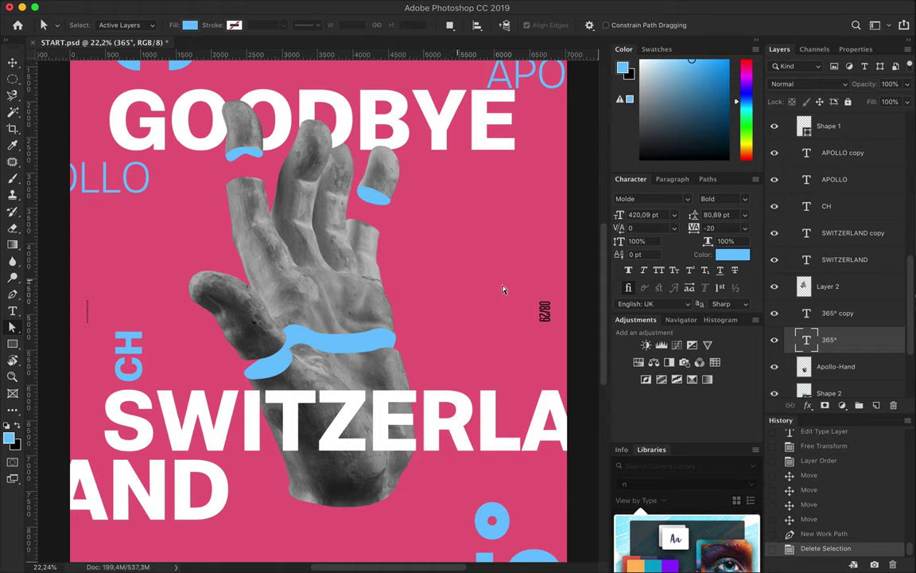
pyautogui.hotkey('ctrl', 'shift', 'alt', 'n')
pyautogui.press('p')
# - Draw a short horizontal shape line right of the hand with no fill and an 11 pt white stroke
pyautogui.click(418, 272)
pyautogui.press('a')
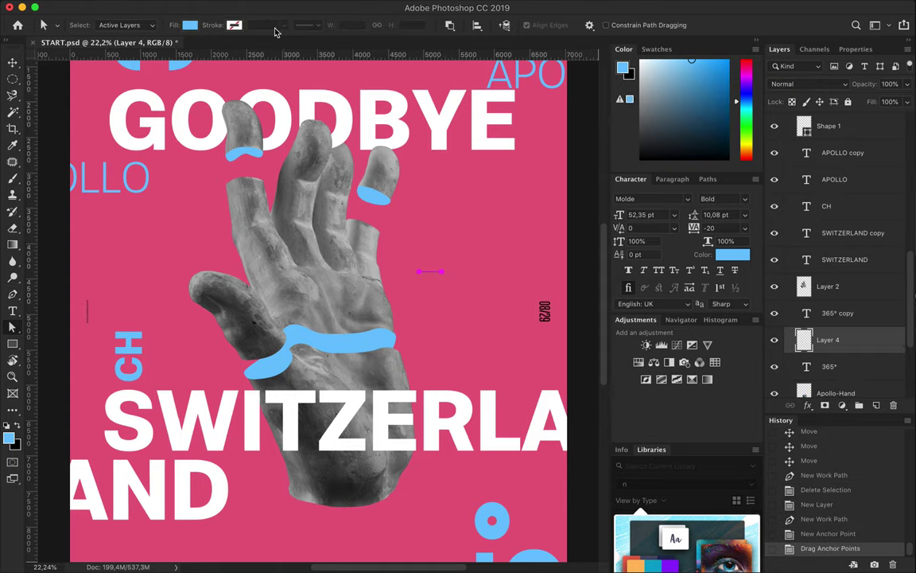
pyautogui.press('p')
pyautogui.moveTo(96, 25); pyautogui.dragTo(87, 12)
pyautogui.click(443, 294)
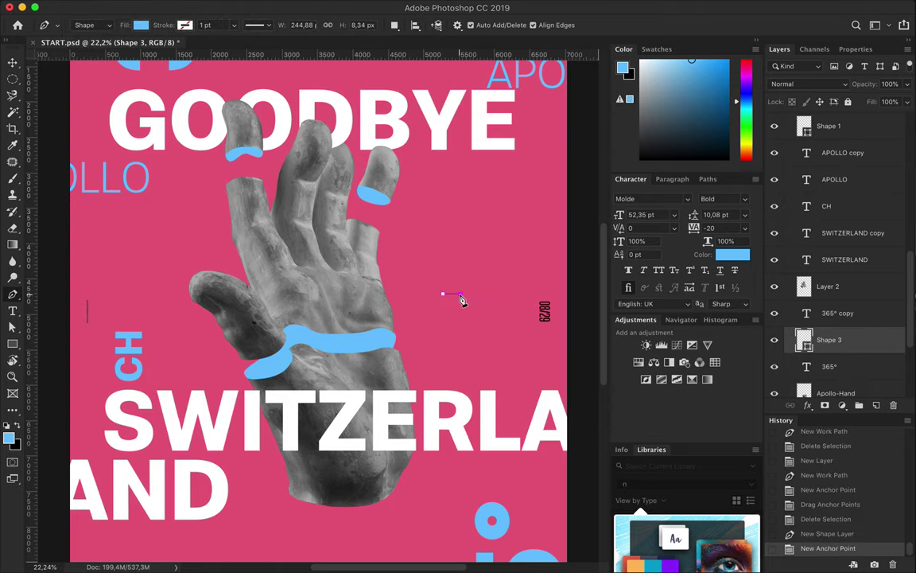
pyautogui.press('a')
pyautogui.click(189, 25)
pyautogui.click(120, 50)
pyautogui.click(233, 25)
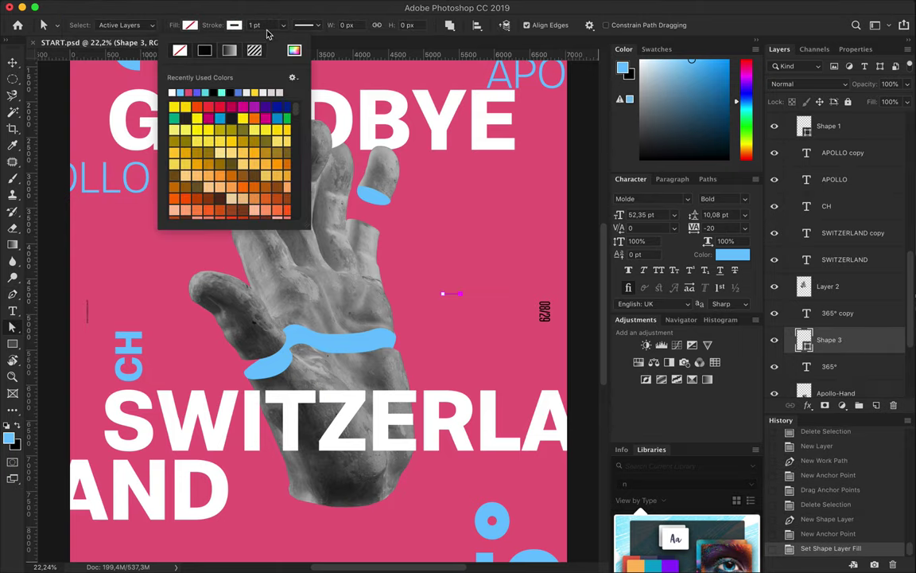
pyautogui.click(266, 25)
pyautogui.write('11')
pyautogui.press('Return')
# - Set the line's stroke alignment to inside so the bar looks solid
pyautogui.scroll(3, 446, 272)
pyautogui.hscroll(-2, 334, 199)
pyautogui.click(304, 24)
pyautogui.click(313, 160)
pyautogui.press('v')
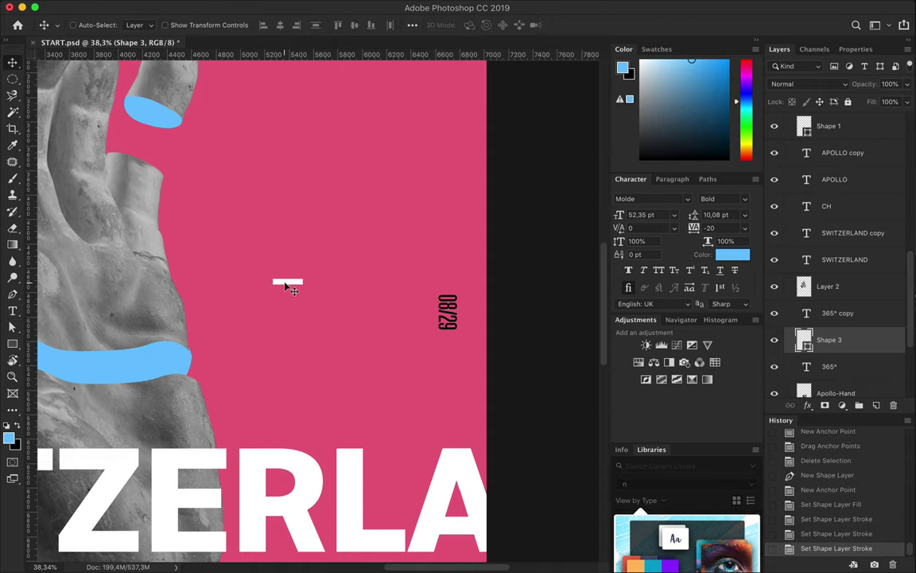
# - Duplicate the bar, rotate the copy 90°, and merge both into a plus shape
pyautogui.moveTo(284, 282)
pyautogui.mouseDown()
pyautogui.moveTo(266, 291)
pyautogui.moveTo(265, 314)
pyautogui.moveTo(300, 276)
pyautogui.moveTo(288, 280)
pyautogui.mouseUp()
pyautogui.hotkey('ctrl', 't')
pyautogui.press('Return')
pyautogui.keyDown('shift'); pyautogui.click(829, 366); pyautogui.keyUp('shift')
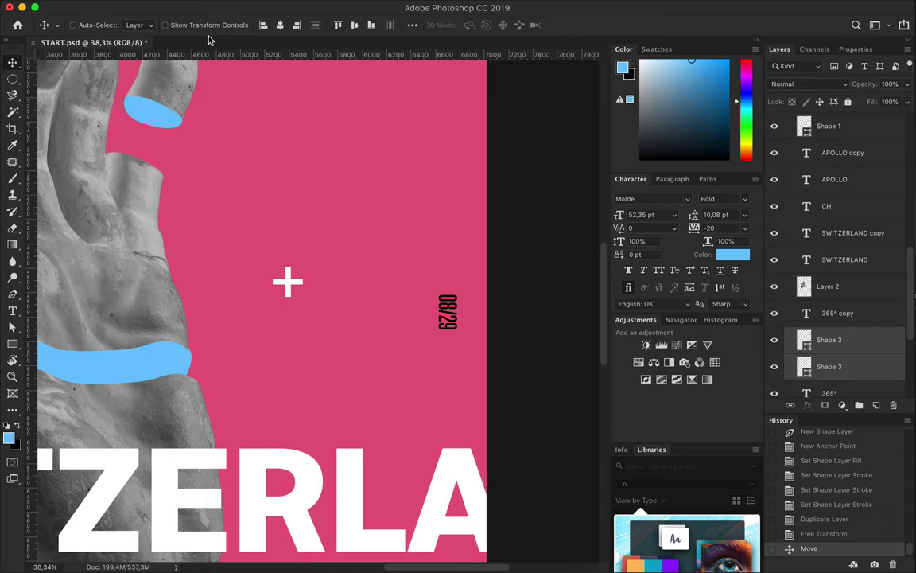
pyautogui.press('a')
pyautogui.click(259, 25)
pyautogui.press('v')
pyautogui.moveTo(287, 280); pyautogui.dragTo(338, 296)
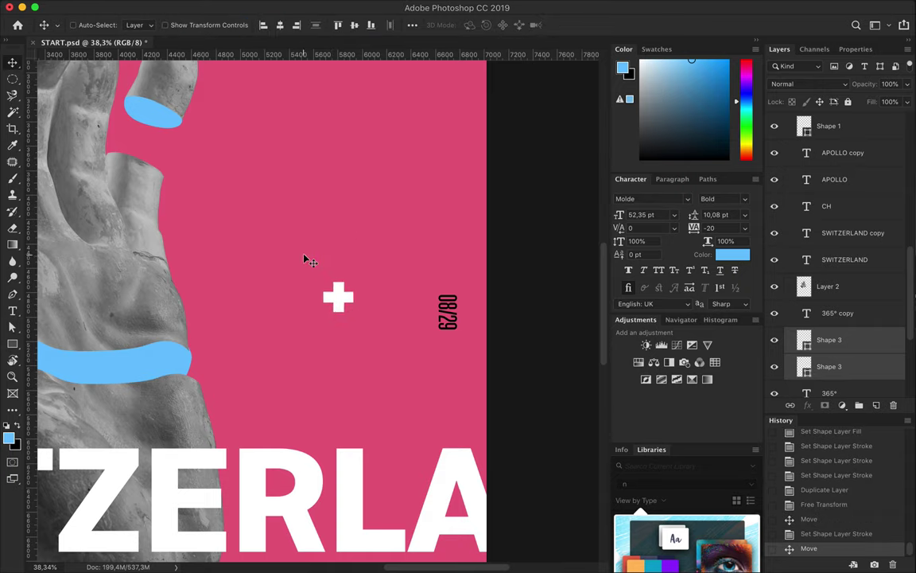
pyautogui.hotkey('ctrl', 'e')
# - Rotate the plus 45° into an X and put it in a group named Cross
pyautogui.hotkey('ctrl', 't')
pyautogui.moveTo(304, 269); pyautogui.dragTo(288, 284)
pyautogui.press('Return')
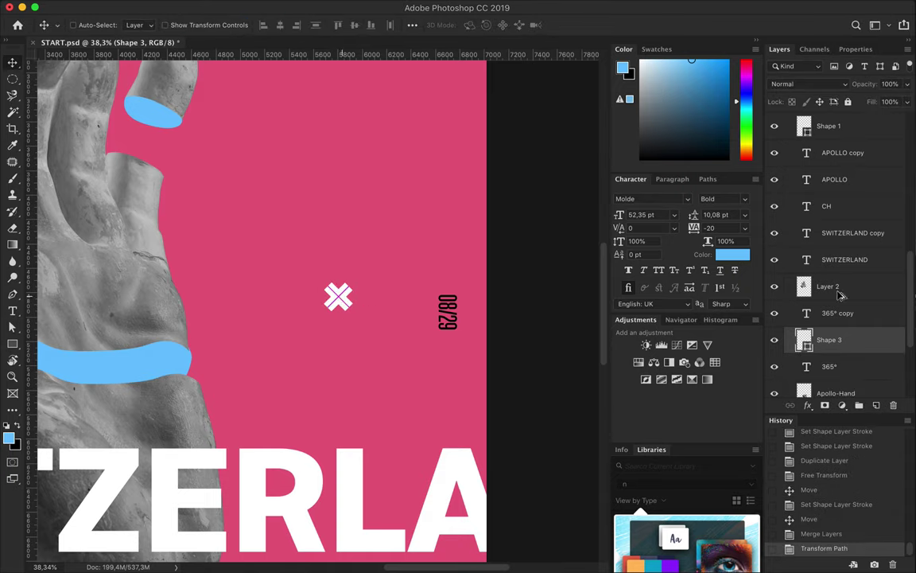
pyautogui.click(859, 405)
pyautogui.write('s')
pyautogui.press('Return')
pyautogui.moveTo(829, 356); pyautogui.dragTo(827, 335)
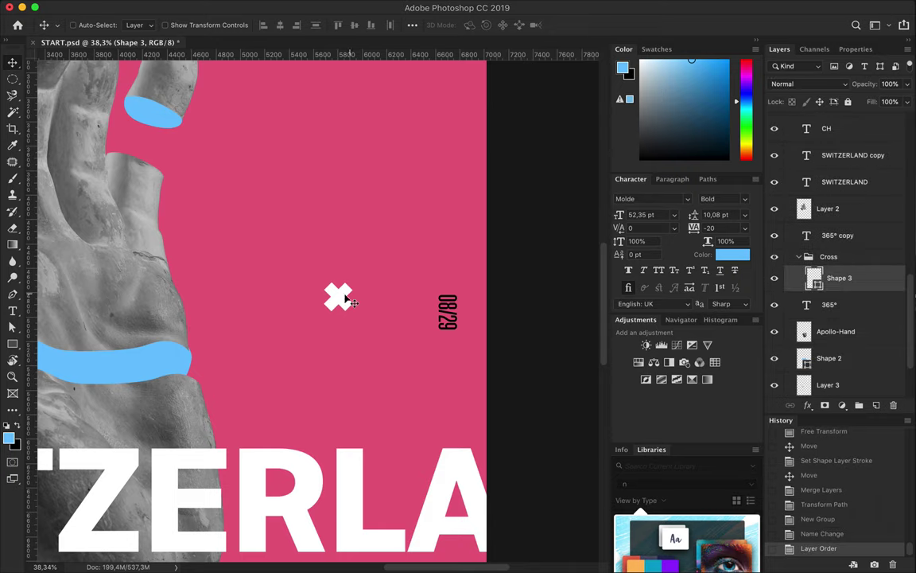
# - Alt-drag copies of the cross to form a small cluster of four crosses
pyautogui.moveTo(314, 268)
pyautogui.mouseDown()
pyautogui.moveTo(335, 255)
pyautogui.moveTo(342, 262)
pyautogui.mouseUp()
pyautogui.moveTo(347, 296)
pyautogui.mouseDown()
pyautogui.moveTo(374, 310)
pyautogui.moveTo(382, 297)
pyautogui.mouseUp()
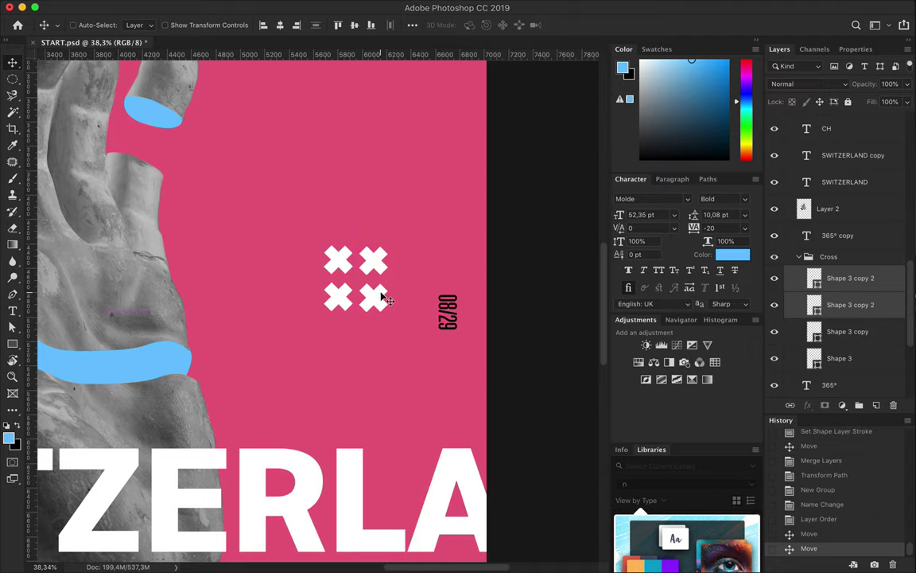
pyautogui.scroll(5, 374, 290)
pyautogui.scroll(3, 350, 230)
pyautogui.click(248, 217)
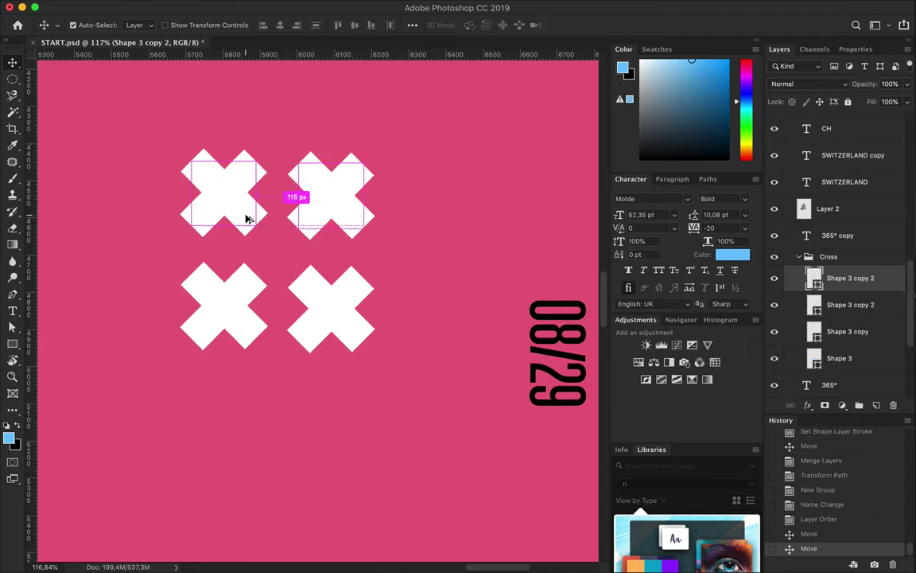
pyautogui.keyDown('shift'); pyautogui.click(229, 198); pyautogui.keyUp('shift')
pyautogui.moveTo(229, 194); pyautogui.dragTo(230, 197)
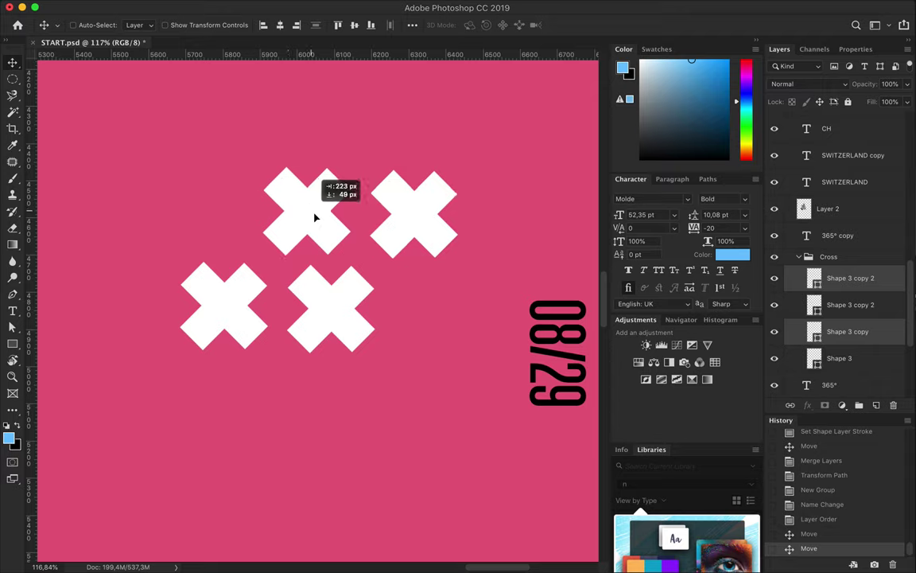
# - Nudge the four crosses into alignment with even spacing
pyautogui.moveTo(255, 205); pyautogui.dragTo(379, 213)
pyautogui.hotkey('ctrl', 'z')
pyautogui.press('Right')
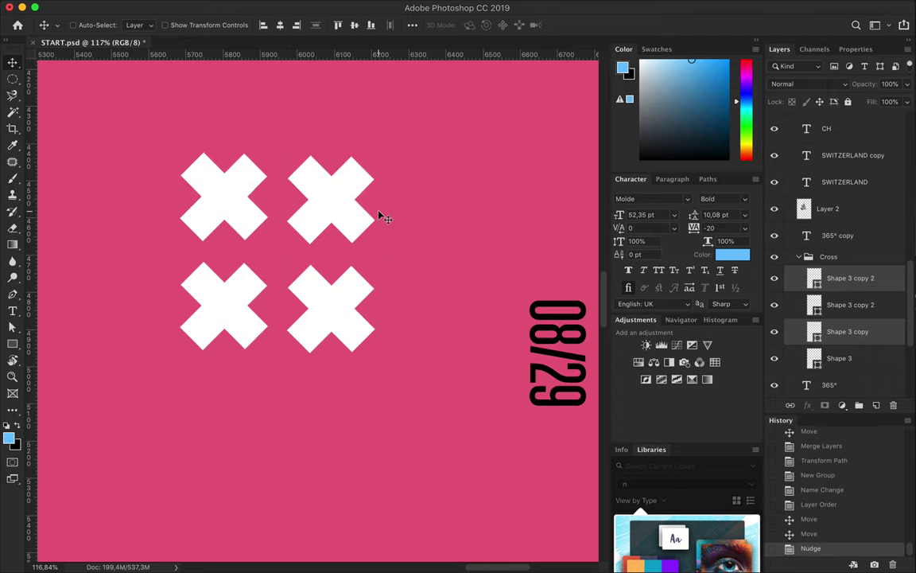
pyautogui.hotkey('ctrl', '-')
pyautogui.hotkey('ctrl', '-')
pyautogui.hotkey('ctrl', '-')
pyautogui.scroll(-2, 402, 282)
pyautogui.scroll(3, 302, 307)
pyautogui.scroll(2, 327, 293)
pyautogui.moveTo(326, 253); pyautogui.dragTo(345, 253)
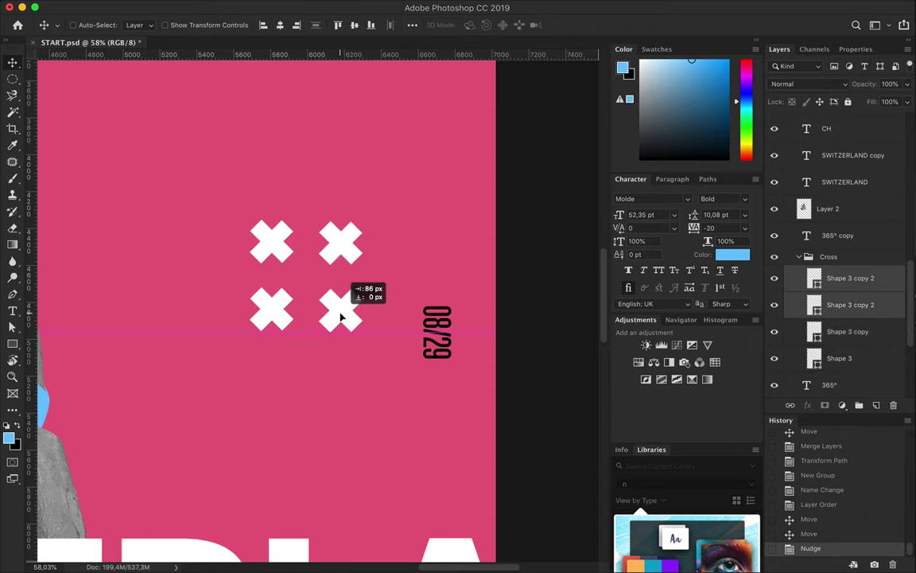
# - Duplicate the four crosses to the right, then the eight downward and upward
pyautogui.keyDown('shift'); pyautogui.click(846, 361); pyautogui.keyUp('shift')
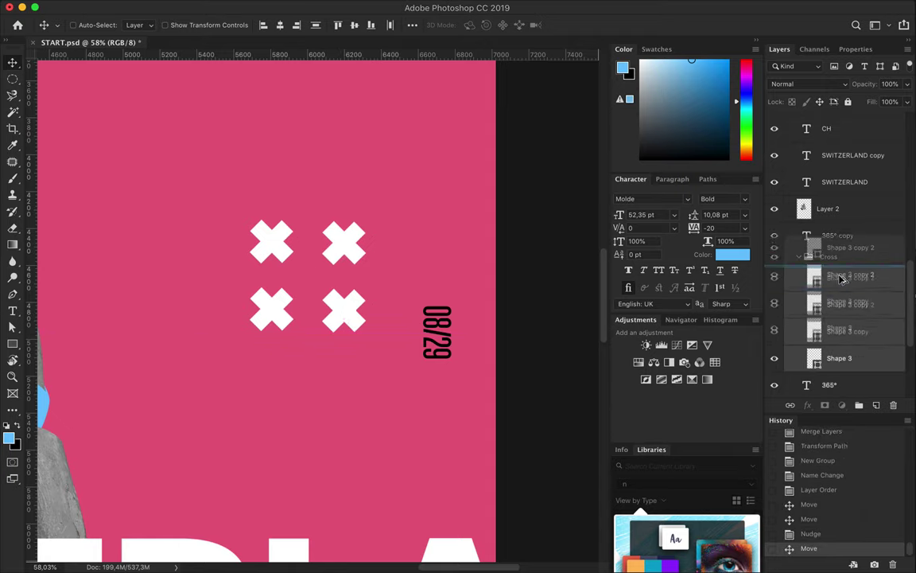
pyautogui.moveTo(343, 310); pyautogui.dragTo(493, 312)
pyautogui.scroll(-2, 843, 318)
pyautogui.click(847, 363)
pyautogui.keyDown('shift'); pyautogui.click(847, 176); pyautogui.keyUp('shift')
pyautogui.moveTo(423, 248); pyautogui.dragTo(423, 389)
pyautogui.moveTo(344, 297); pyautogui.dragTo(348, 184)
# - Extend the cross grid further up and leftward, then collapse the Cross group
pyautogui.scroll(-3, 348, 184)
pyautogui.moveTo(351, 113); pyautogui.dragTo(351, 112)
pyautogui.scroll(-5, 853, 318)
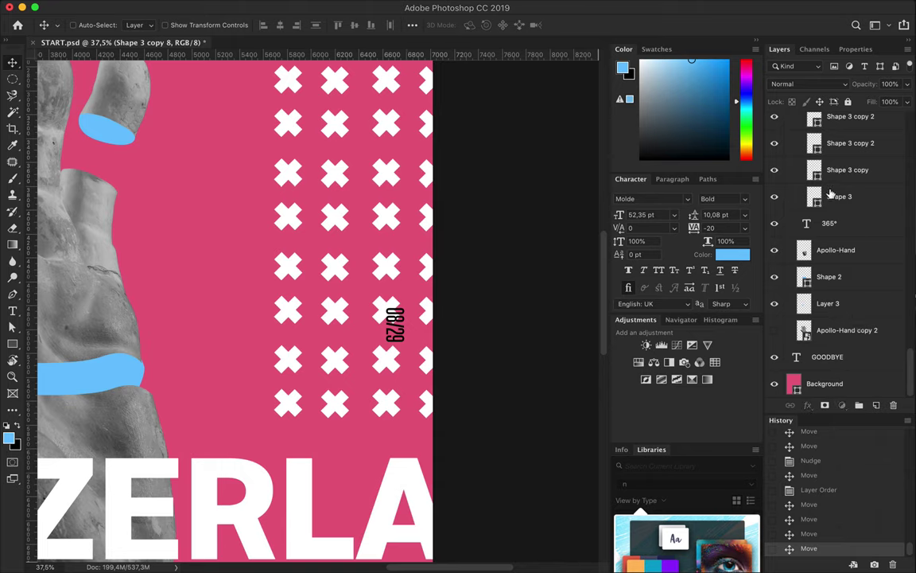
pyautogui.moveTo(419, 268); pyautogui.dragTo(241, 261)
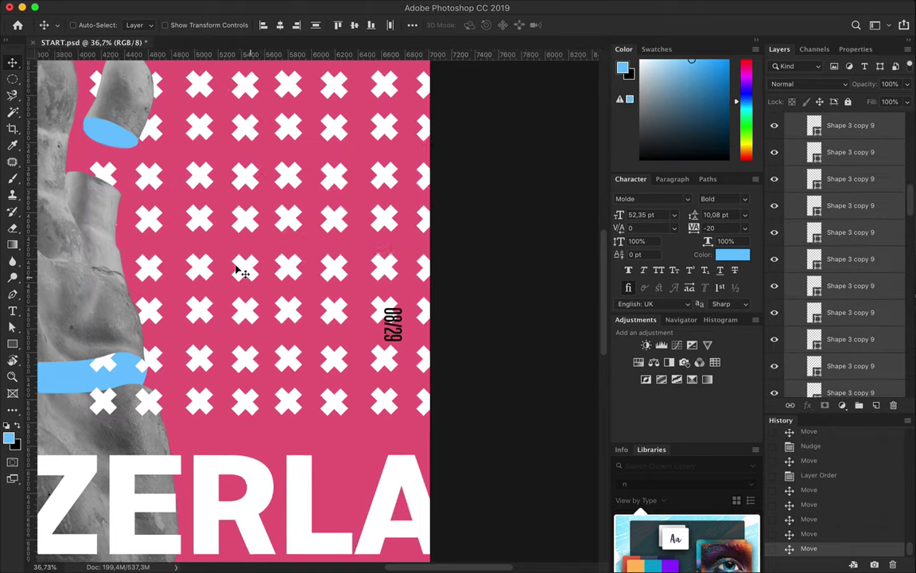
pyautogui.scroll(-2, 316, 318)
pyautogui.scroll(-3, 849, 188)
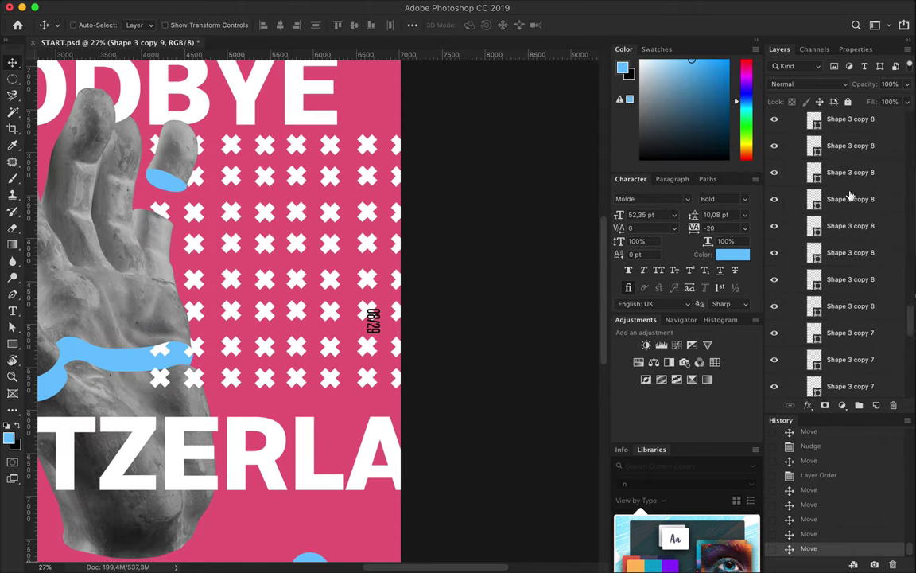
pyautogui.scroll(5, 849, 239)
pyautogui.click(798, 127)
pyautogui.scroll(-1, 379, 268)
pyautogui.scroll(-2, 380, 267)
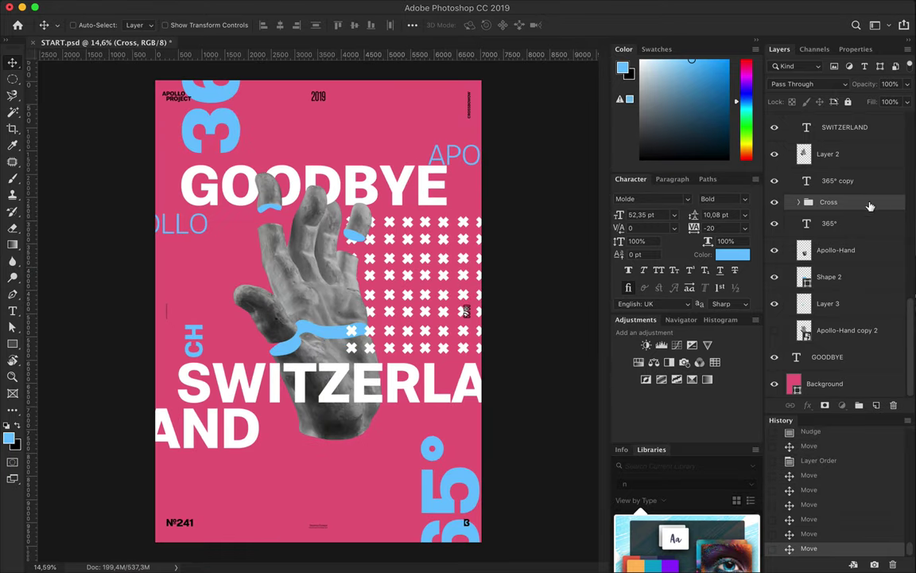
# - Move the Cross group beneath the hand layers and place a copy of the grid along the left edge
pyautogui.moveTo(870, 206); pyautogui.dragTo(855, 344)
pyautogui.moveTo(479, 293); pyautogui.dragTo(507, 295)
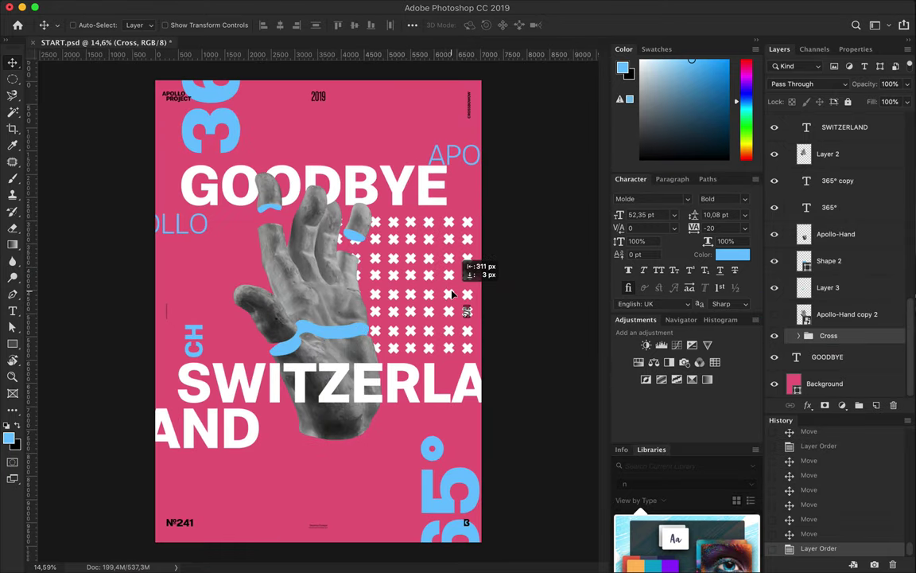
pyautogui.moveTo(507, 295)
pyautogui.mouseDown()
pyautogui.moveTo(475, 318)
pyautogui.moveTo(124, 361)
pyautogui.mouseUp()
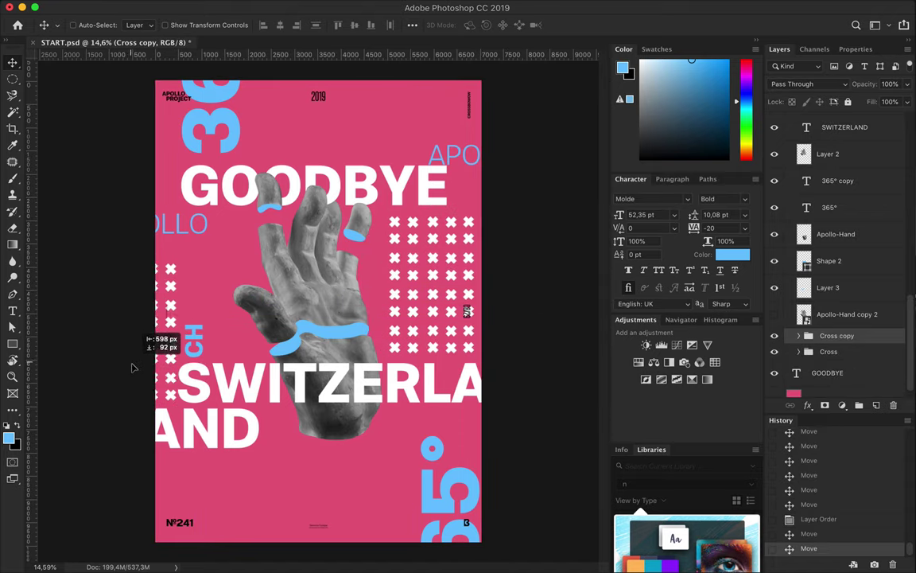
pyautogui.moveTo(124, 362); pyautogui.dragTo(123, 365)
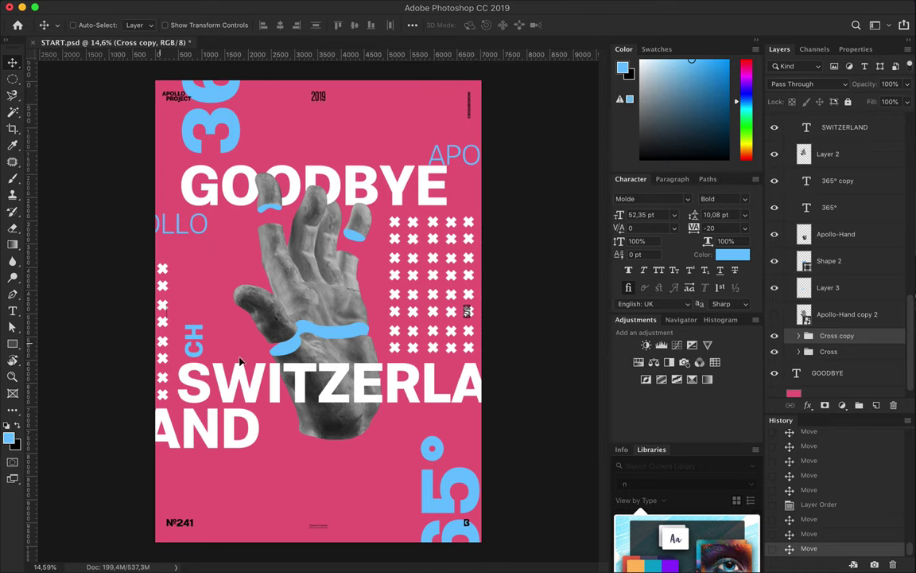
# - Duplicate the cross grid and shrink the copy to sit below the hand
pyautogui.keyDown('alt'); pyautogui.moveTo(240, 362); pyautogui.dragTo(446, 477); pyautogui.keyUp('alt')
pyautogui.hotkey('ctrl', 't')
pyautogui.moveTo(386, 381)
pyautogui.mouseDown()
pyautogui.moveTo(304, 467)
pyautogui.moveTo(300, 430)
pyautogui.mouseUp()
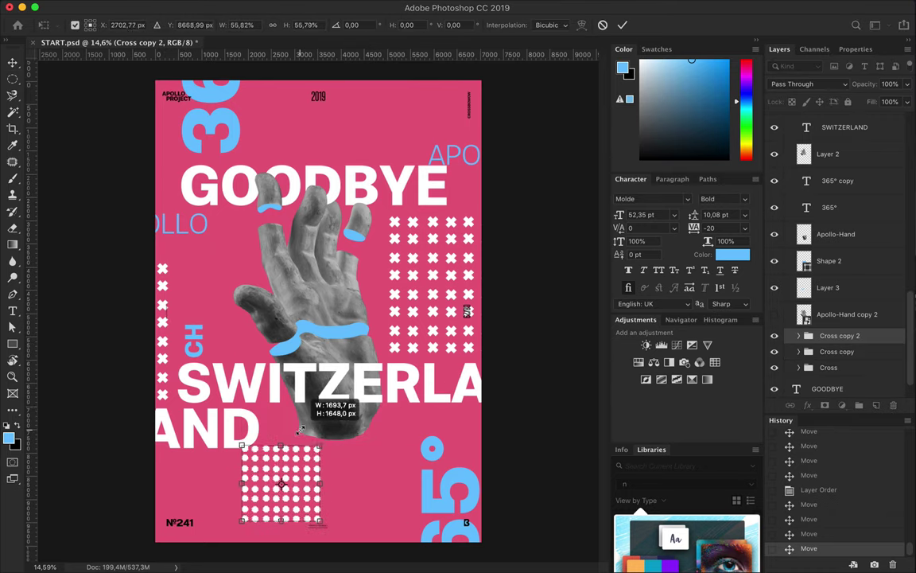
pyautogui.press('Return')
# - Give the small grid's crosses an 11 pt stroke, merge them, and copy the grid to the top
pyautogui.press('a')
pyautogui.click(798, 336)
pyautogui.scroll(-3, 850, 359)
pyautogui.scroll(-5, 850, 360)
pyautogui.keyDown('shift'); pyautogui.click(843, 298); pyautogui.keyUp('shift')
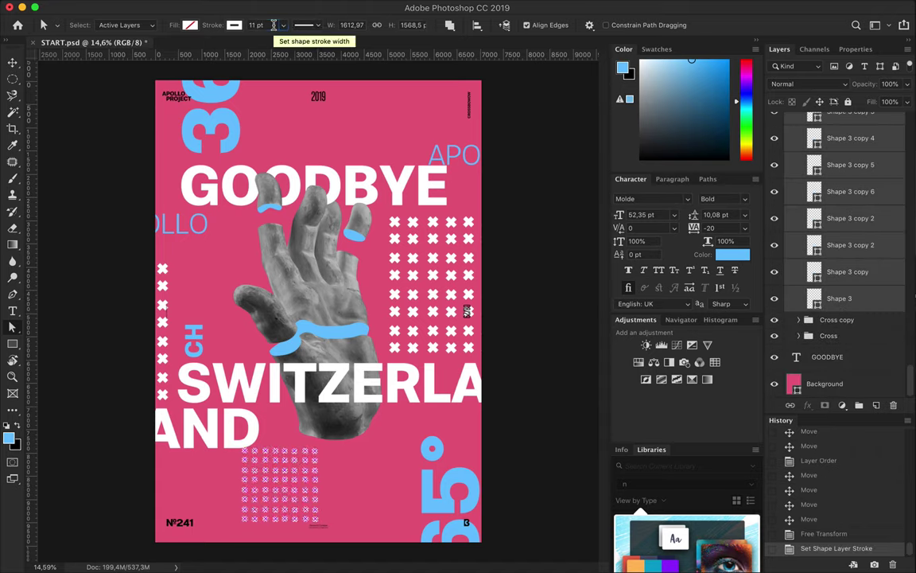
pyautogui.hotkey('ctrl', 'e')
pyautogui.press('v')
pyautogui.moveTo(296, 488)
pyautogui.mouseDown()
pyautogui.moveTo(374, 448)
pyautogui.moveTo(291, 144)
pyautogui.mouseUp()
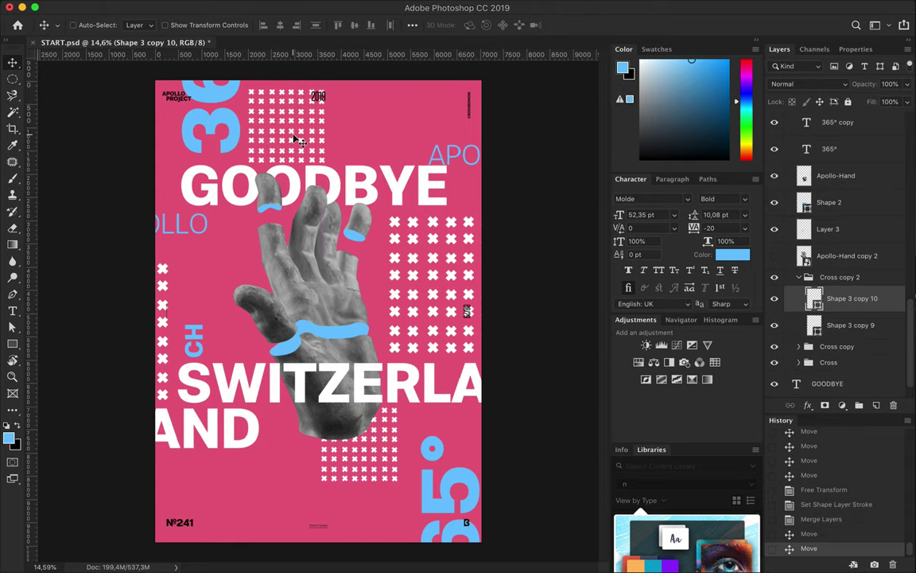
pyautogui.scroll(10, 322, 100)
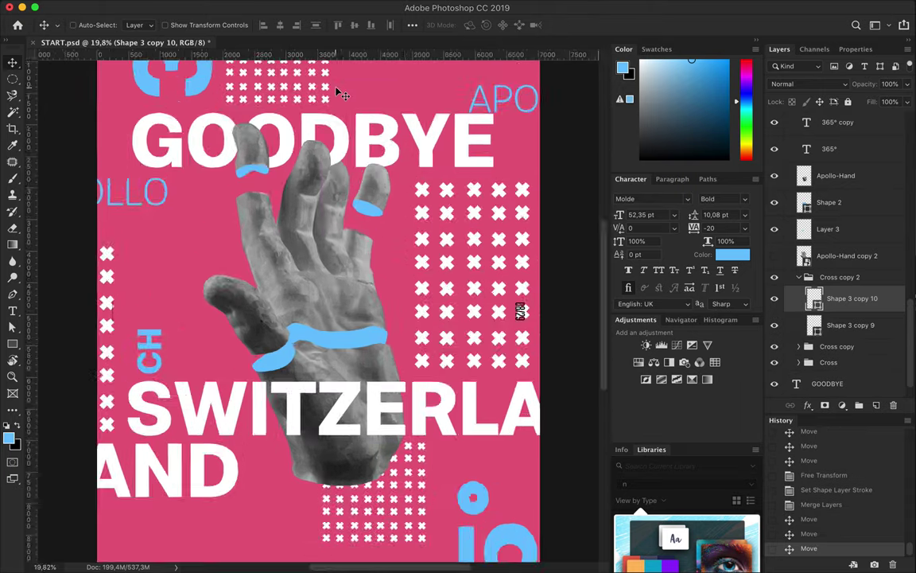
# - Rasterize the top cross layer and erase the crosses covering 2019
pyautogui.press('e')
pyautogui.scroll(1, 856, 282)
pyautogui.rightClick(819, 324)
pyautogui.click(650, 210)
pyautogui.click(292, 110)
pyautogui.hotkey('ctrl', '0')
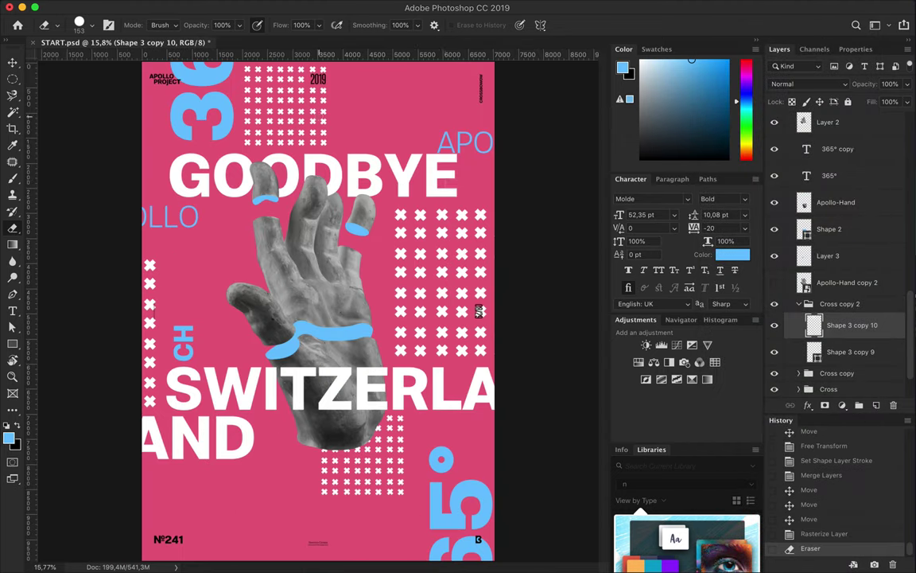
pyautogui.scroll(2, 240, 315)
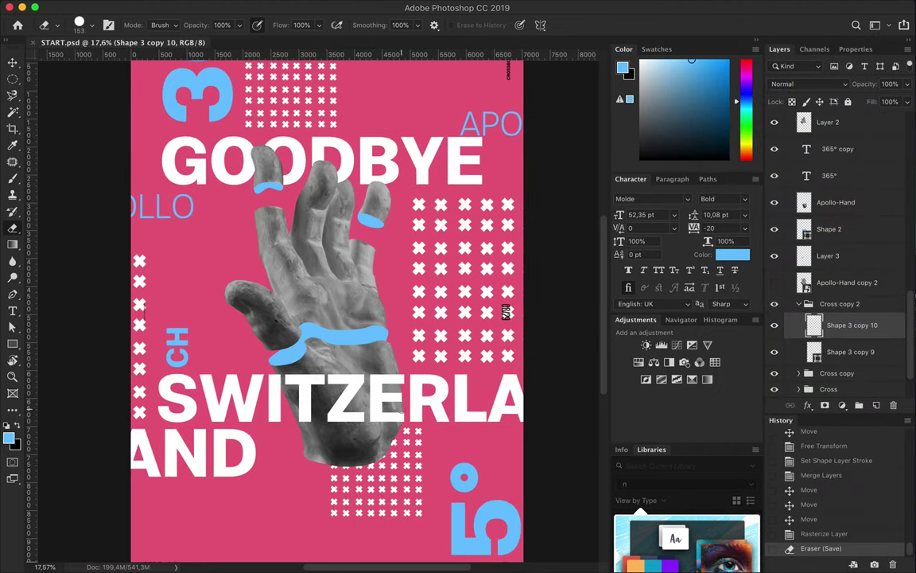
# - Add a Levels adjustment above the hand image layer and raise its black levels
pyautogui.press('v')
pyautogui.click(332, 309)
pyautogui.click(842, 405)
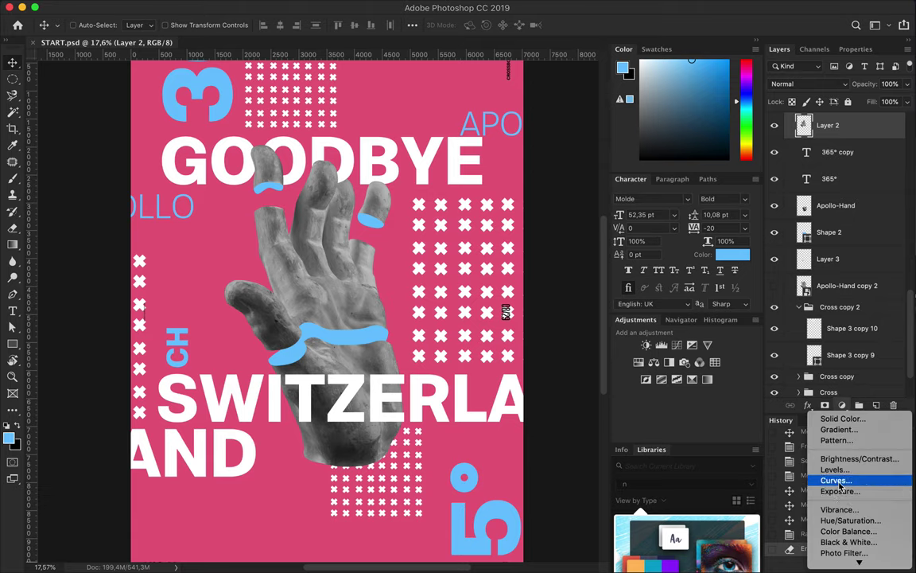
pyautogui.click(795, 463)
pyautogui.moveTo(793, 216)
pyautogui.mouseDown()
pyautogui.moveTo(810, 217)
pyautogui.moveTo(793, 216)
pyautogui.mouseUp()
pyautogui.moveTo(793, 181); pyautogui.dragTo(890, 182)
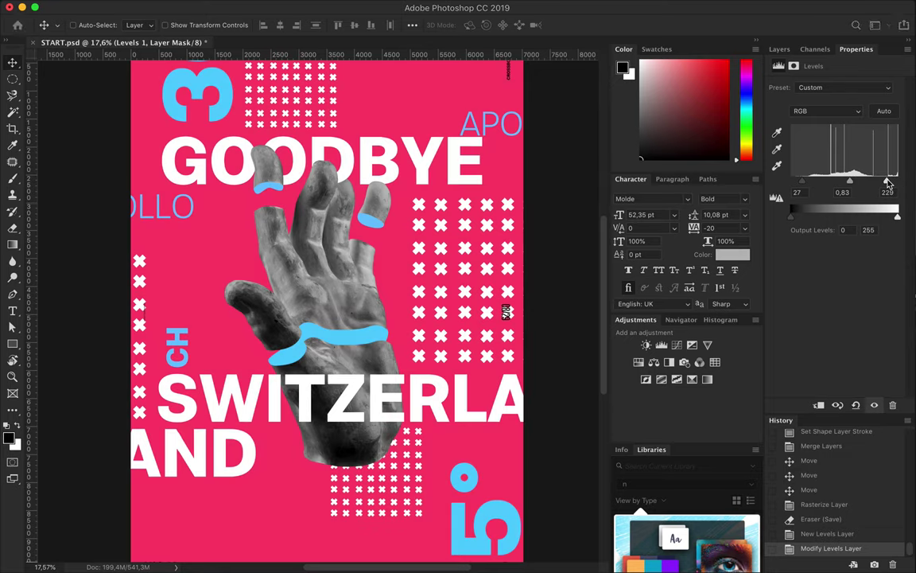
# - Drag the Levels 1 adjustment layer to the top of the layer stack
pyautogui.click(780, 49)
pyautogui.moveTo(843, 287); pyautogui.dragTo(849, 117)
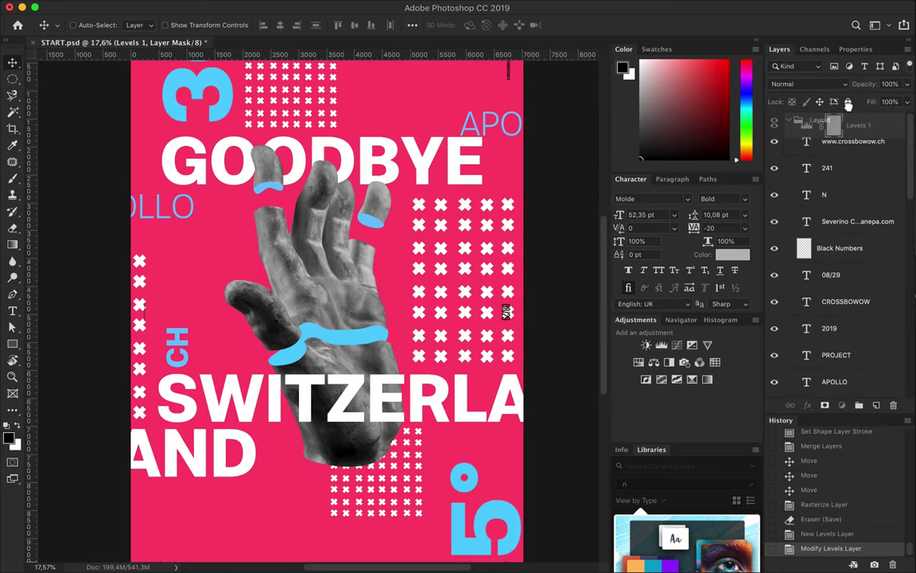
pyautogui.scroll(-1, 415, 272)
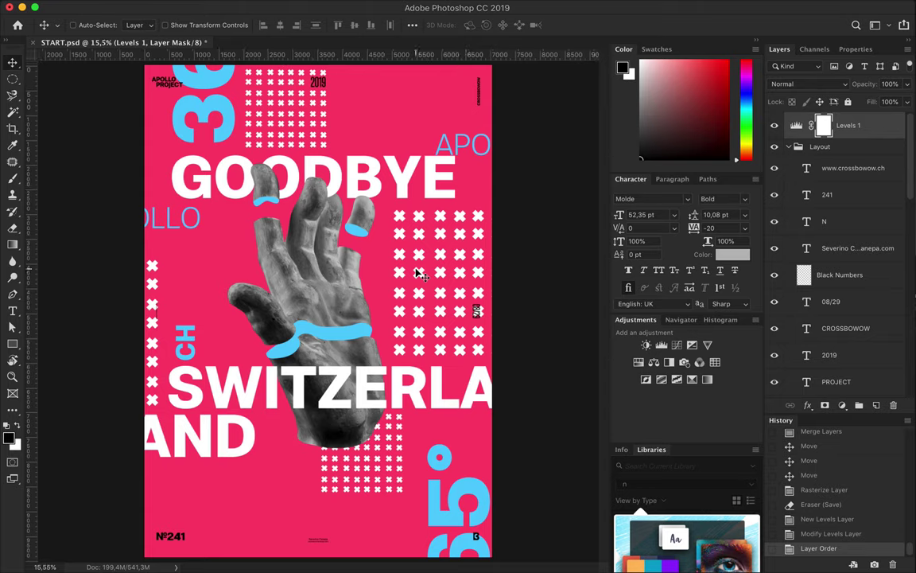
# - Nudge the OLLO text slightly upward and adjust the APO text position
pyautogui.moveTo(187, 221); pyautogui.dragTo(187, 208)
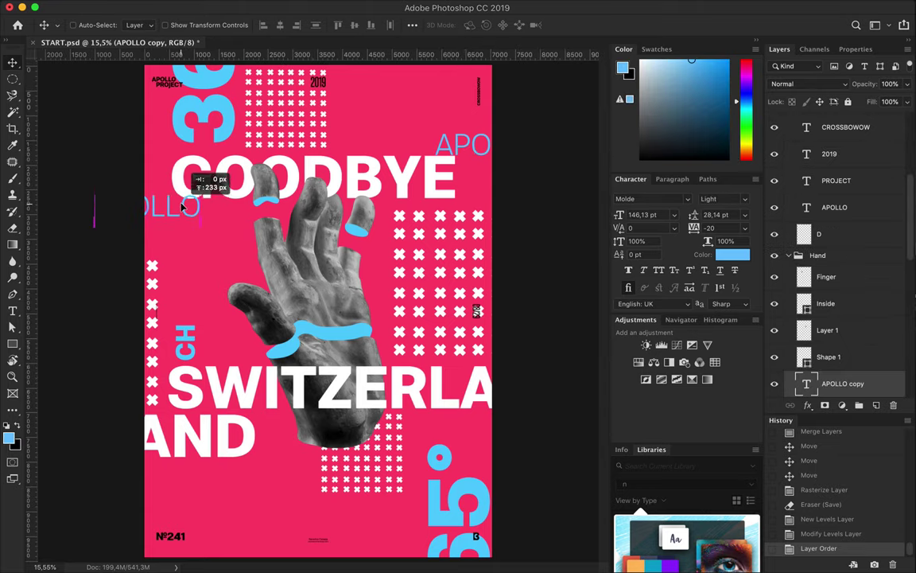
pyautogui.click(452, 159)
pyautogui.moveTo(451, 158); pyautogui.dragTo(451, 159)
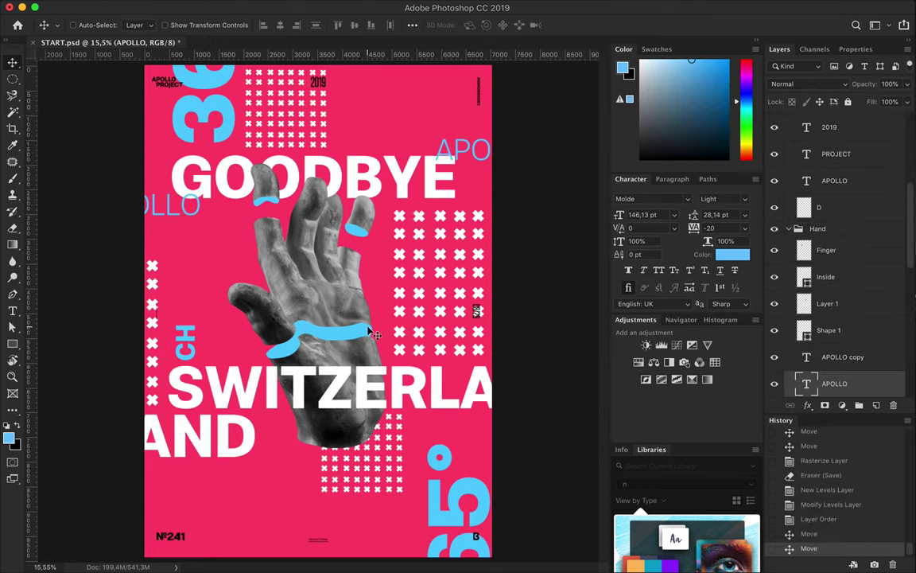
# - Enlarge the blue CH text, nudge it left, and start a vertical line below AND
pyautogui.keyDown('ctrl'); pyautogui.click(184, 340); pyautogui.keyUp('ctrl')
pyautogui.hotkey('ctrl', 't')
pyautogui.moveTo(185, 313); pyautogui.dragTo(181, 307)
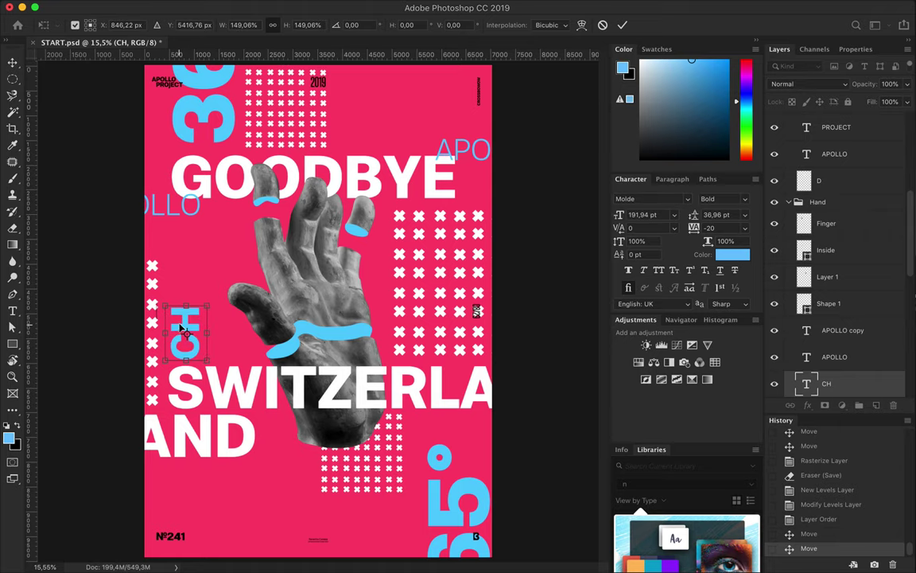
pyautogui.press('Return')
pyautogui.press('Left')
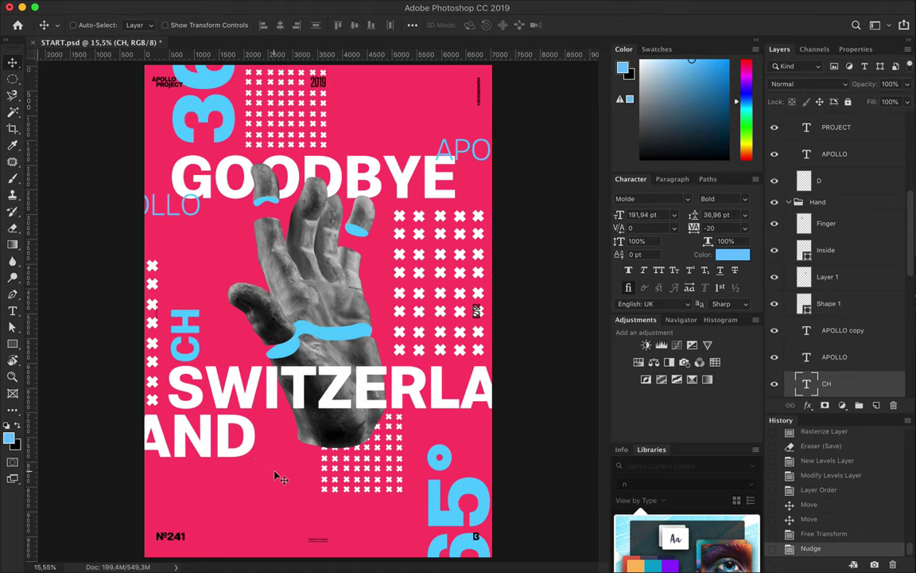
pyautogui.hotkey('ctrl', '0')
pyautogui.press('p')
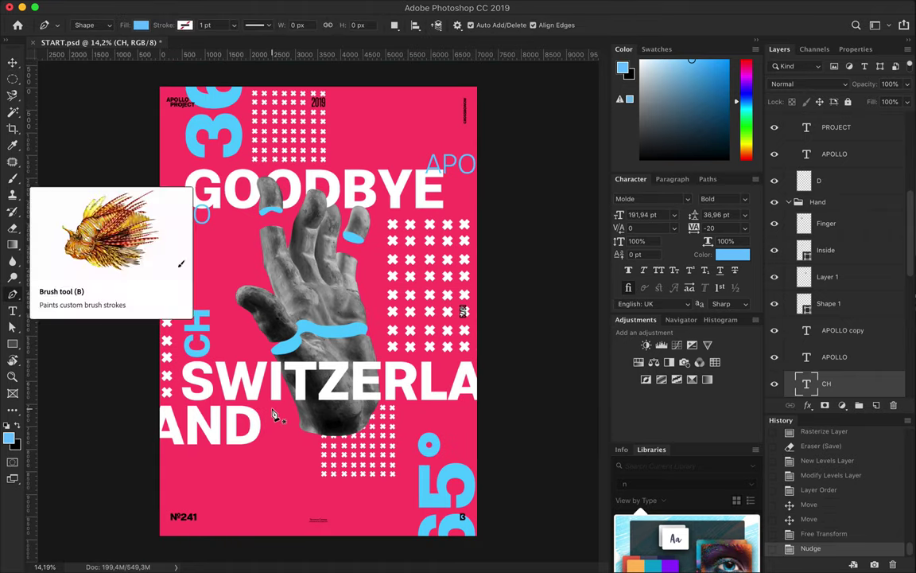
pyautogui.click(275, 407)
# - Finish the vertical line at the bottom edge, with no fill and a thicker stroke
pyautogui.keyDown('shift'); pyautogui.click(275, 536); pyautogui.keyUp('shift')
pyautogui.press('a')
pyautogui.click(191, 25)
pyautogui.click(180, 50)
pyautogui.click(269, 24)
pyautogui.write('21')
pyautogui.press('Return')
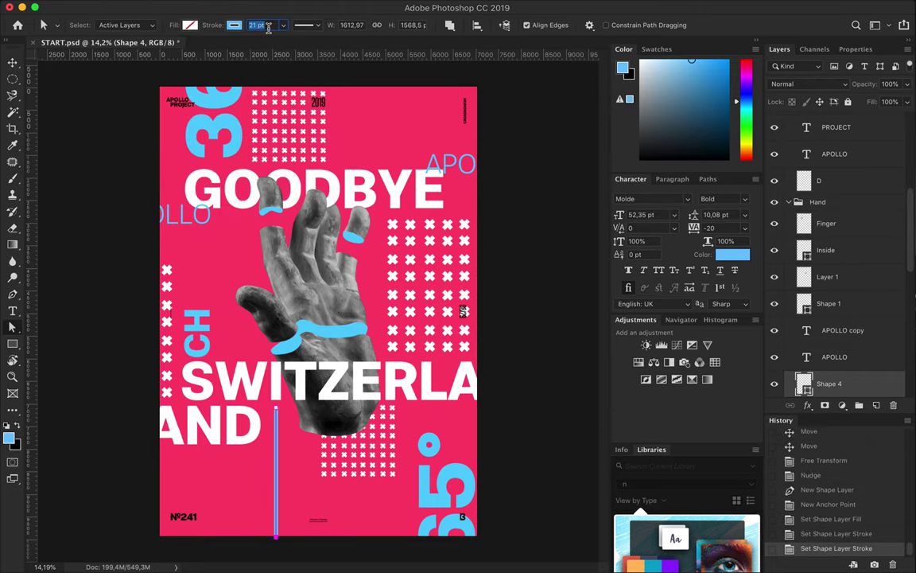
pyautogui.write('41')
pyautogui.press('Return')
pyautogui.click(304, 25)
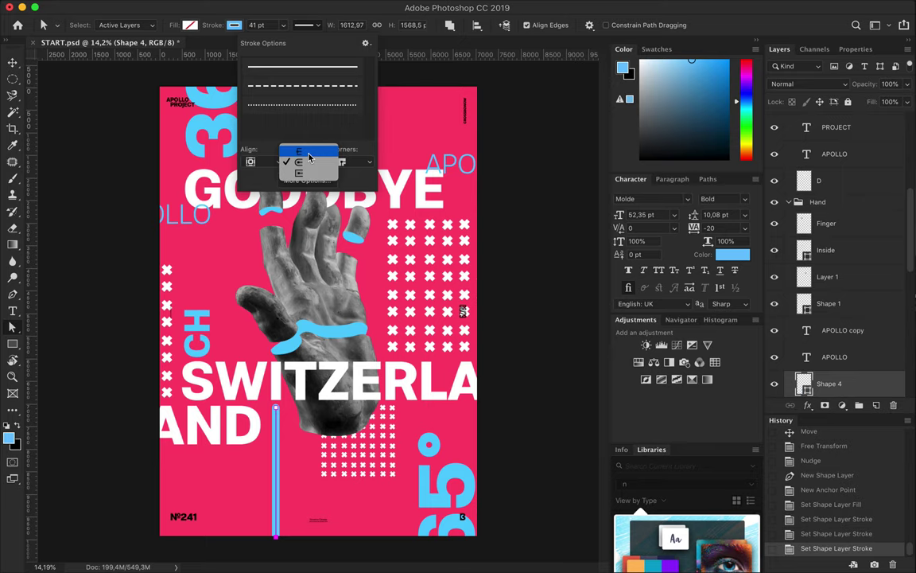
pyautogui.press('v')
# - Raise the blue line's stroke width to about 48-50 pt and nudge it into place
pyautogui.hotkey('ctrl', '+')
pyautogui.scroll(5, 279, 470)
pyautogui.press('a')
pyautogui.click(274, 24)
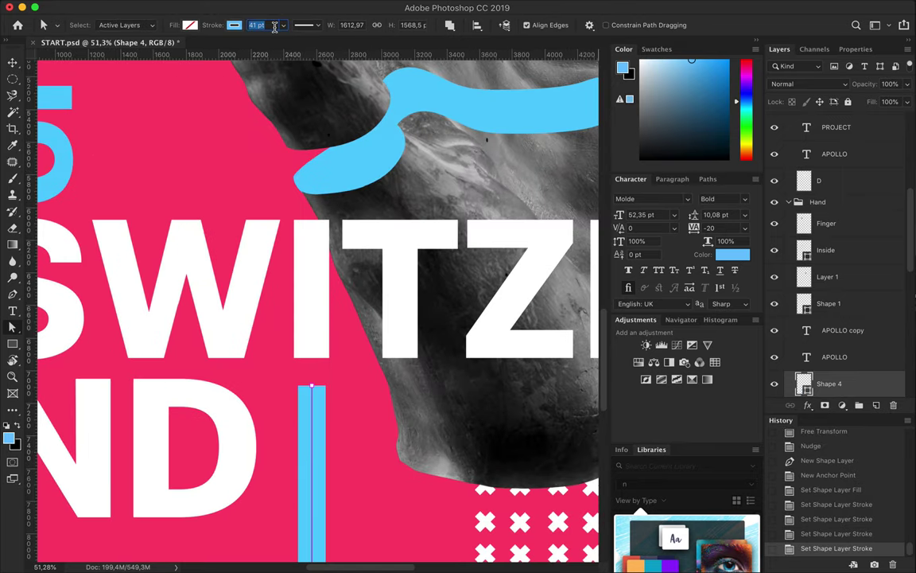
pyautogui.press('Return')
pyautogui.press('Left')
pyautogui.press('Return')
pyautogui.press('Left')
pyautogui.press('v')
pyautogui.press('Right')
pyautogui.press('a')
pyautogui.click(274, 24)
pyautogui.press('Return')
pyautogui.press('Left')
pyautogui.press('v')
# - Duplicate the blue line up to the poster's top as Shape 4 copy
pyautogui.scroll(-1, 348, 431)
pyautogui.scroll(-5, 348, 432)
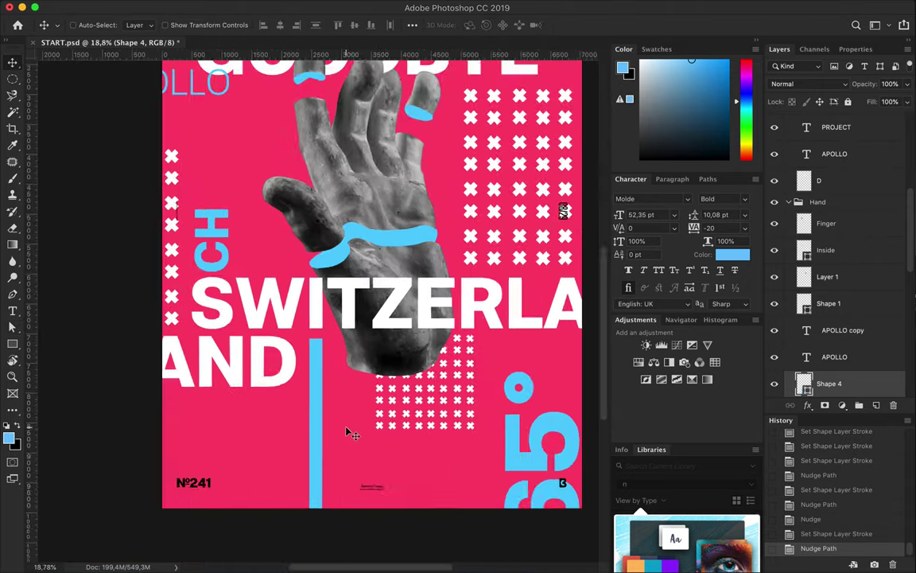
pyautogui.scroll(-1, 349, 432)
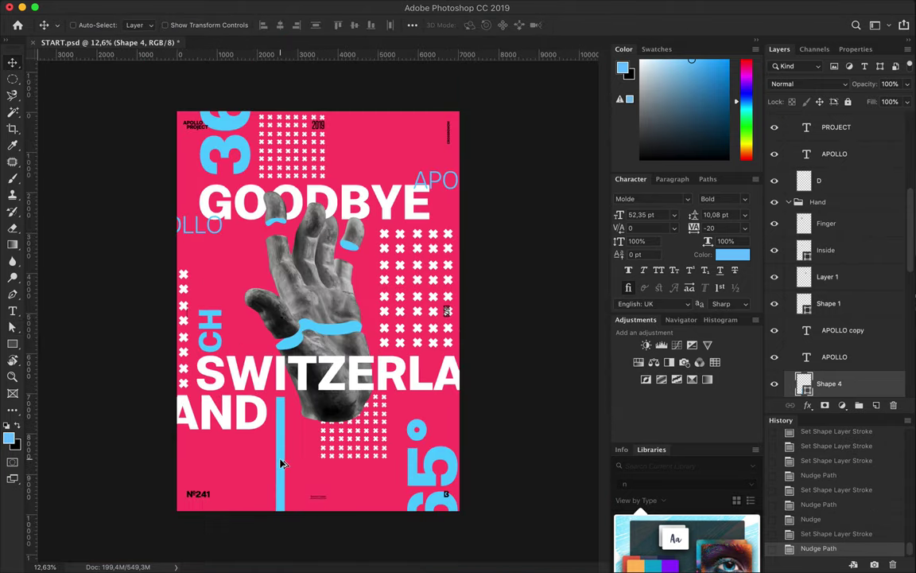
pyautogui.moveTo(281, 463); pyautogui.dragTo(348, 132)
pyautogui.scroll(1, 322, 349)
pyautogui.scroll(1, 322, 349)
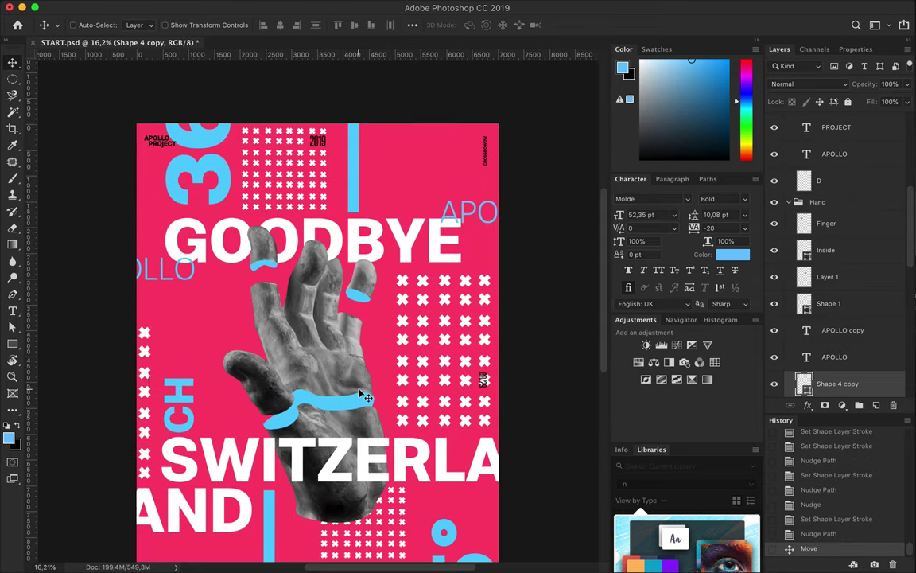
pyautogui.scroll(1, 322, 349)
# - Draw a blue rectangle over ZERLA with no stroke
pyautogui.press('m')
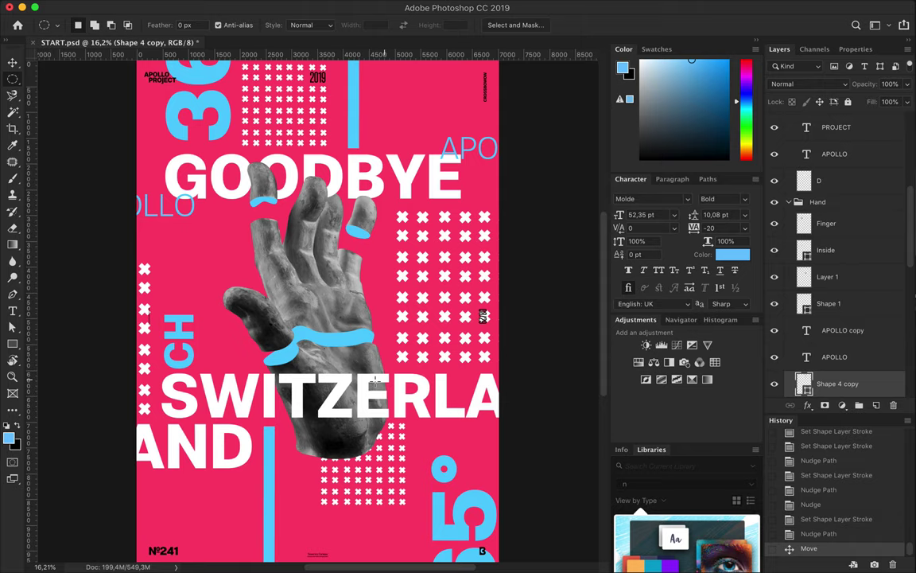
pyautogui.press('u')
pyautogui.click(141, 24)
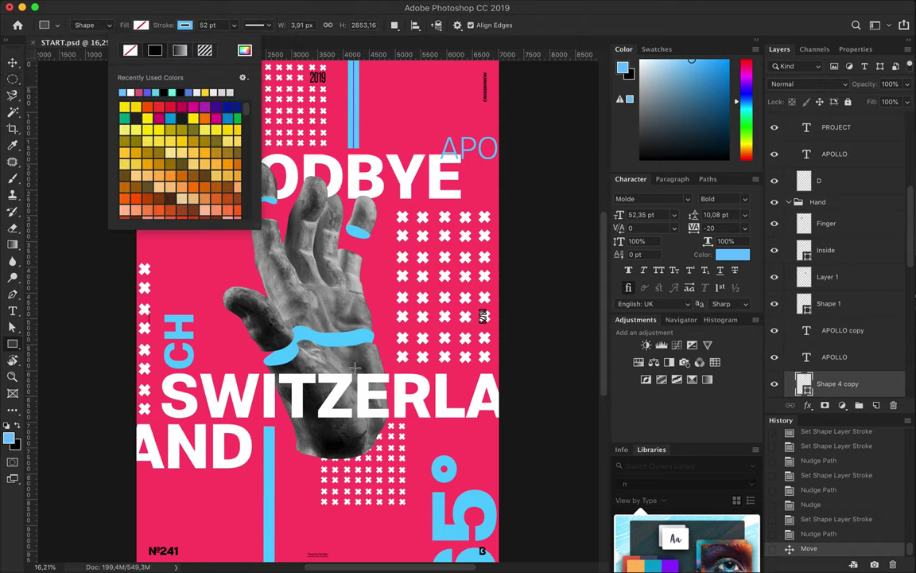
pyautogui.moveTo(355, 367); pyautogui.dragTo(518, 423)
pyautogui.click(185, 24)
pyautogui.click(86, 50)
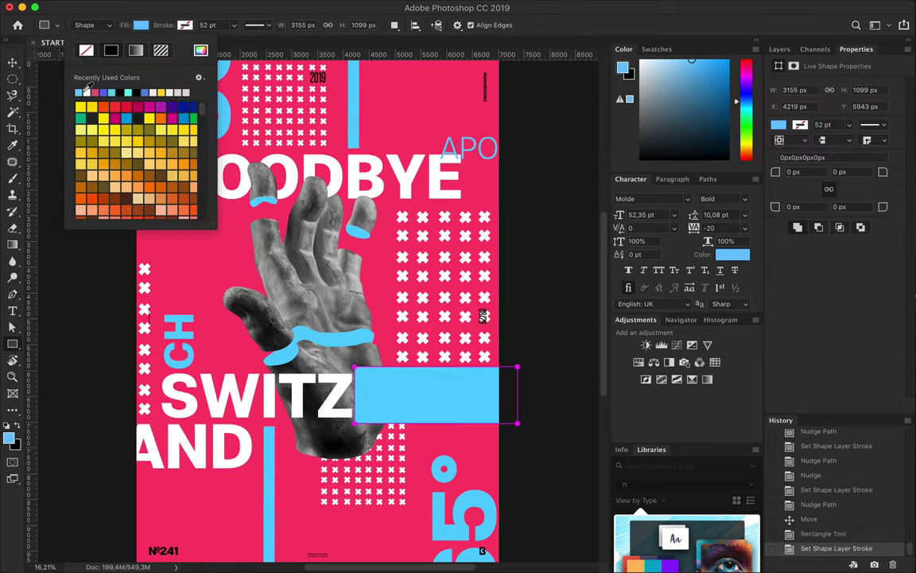
# - Move the blue rectangle's layer beneath SWITZERLAND and shift it into position
pyautogui.click(780, 49)
pyautogui.press('v')
pyautogui.moveTo(835, 380); pyautogui.dragTo(835, 264)
pyautogui.moveTo(485, 427); pyautogui.dragTo(226, 477)
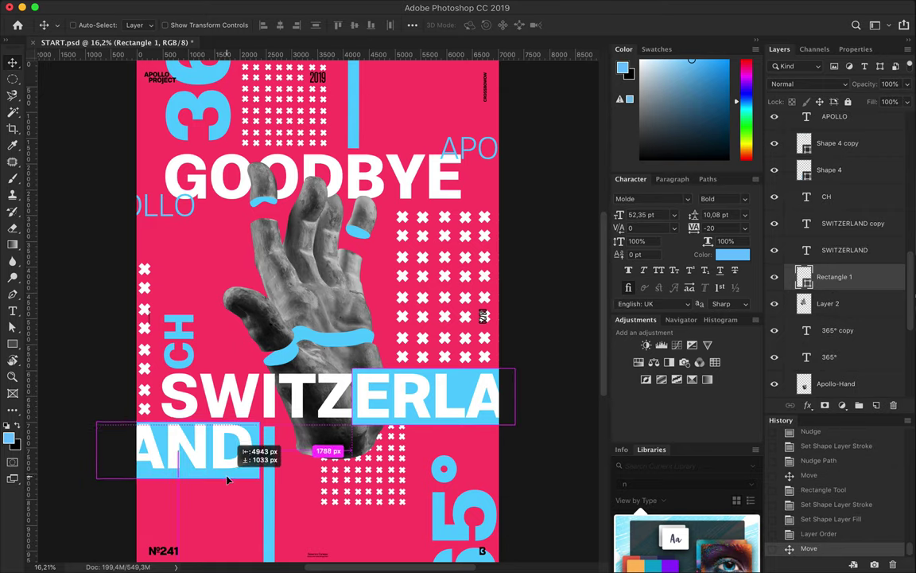
# - Duplicate the blue bar under AND and widen the ZERLA bar to the right edge
pyautogui.moveTo(391, 428); pyautogui.dragTo(437, 419)
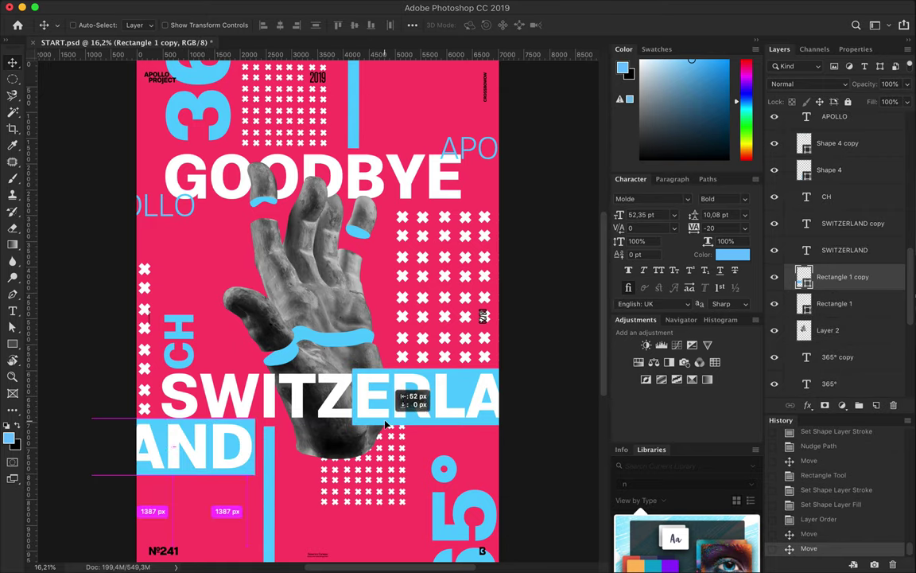
pyautogui.hotkey('ctrl', 't')
pyautogui.moveTo(479, 396); pyautogui.dragTo(500, 396)
pyautogui.press('Return')
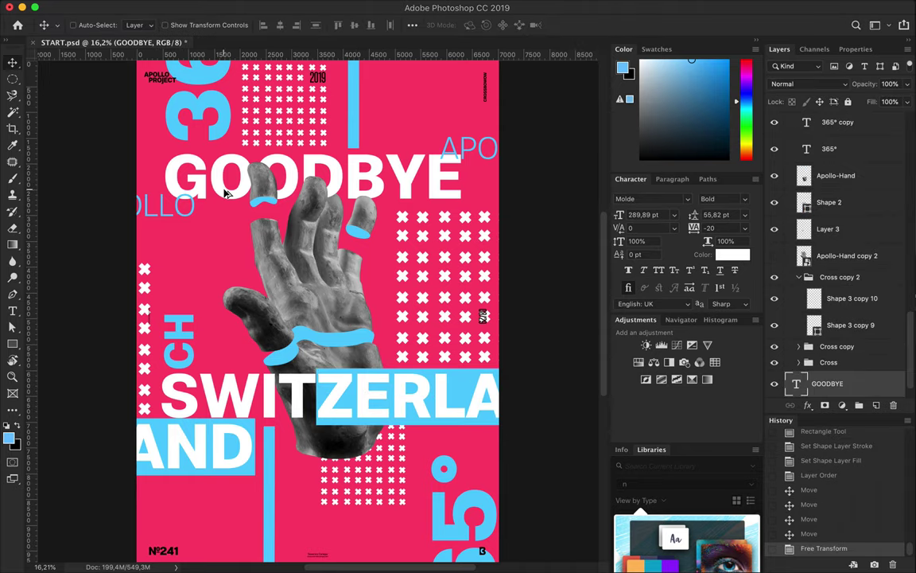
# - Create a blue offset copy of GOODBYE layered behind the white text
pyautogui.keyDown('ctrl'); pyautogui.moveTo(228, 194); pyautogui.dragTo(226, 196); pyautogui.keyUp('ctrl')
pyautogui.press('a')
pyautogui.click(732, 255)
pyautogui.click(350, 103)
pyautogui.click(763, 149)
pyautogui.moveTo(827, 383); pyautogui.dragTo(831, 398)
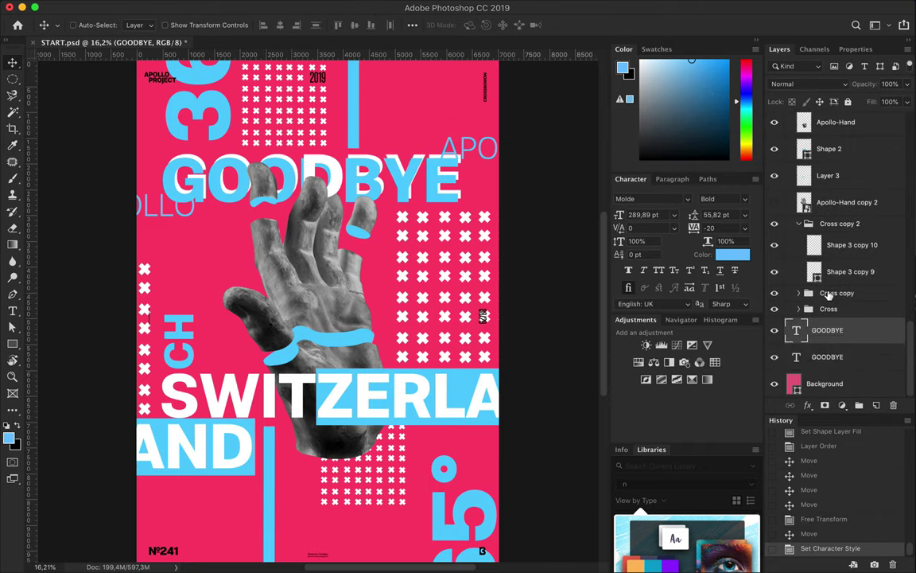
# - Duplicate the APOLLO text and move the copy up toward the top right
pyautogui.scroll(3, 215, 260)
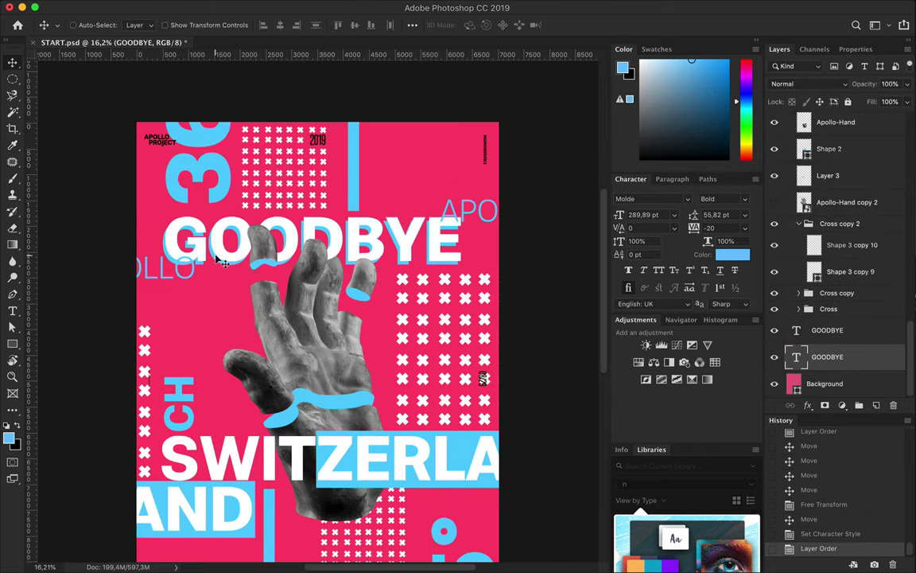
pyautogui.moveTo(467, 206); pyautogui.dragTo(429, 175)
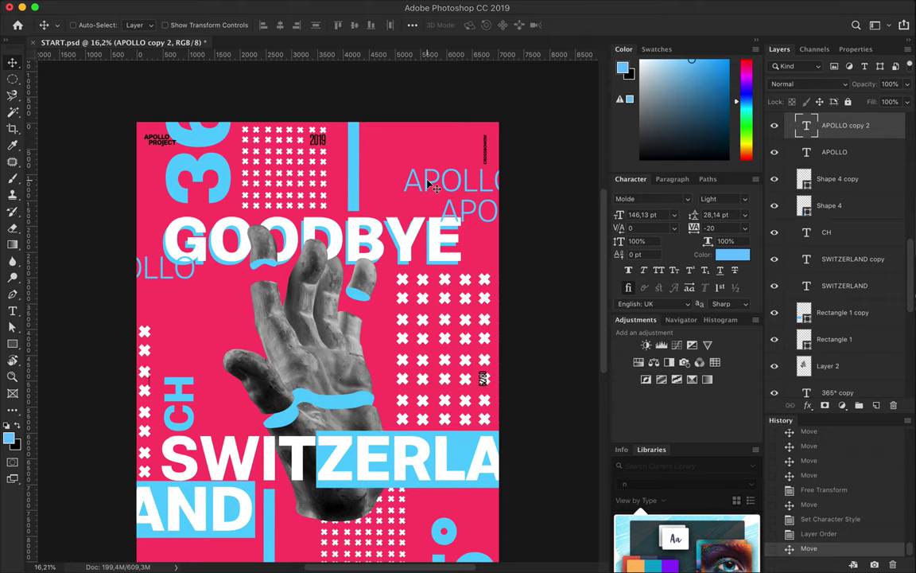
pyautogui.press('t')
pyautogui.click(521, 26)
pyautogui.press('Escape')
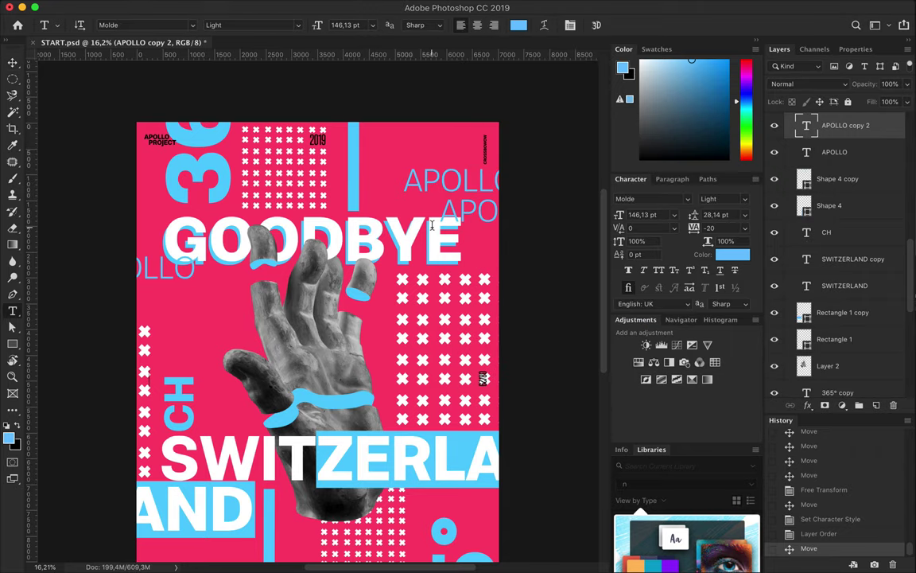
pyautogui.press('v')
pyautogui.moveTo(458, 198); pyautogui.dragTo(437, 192)
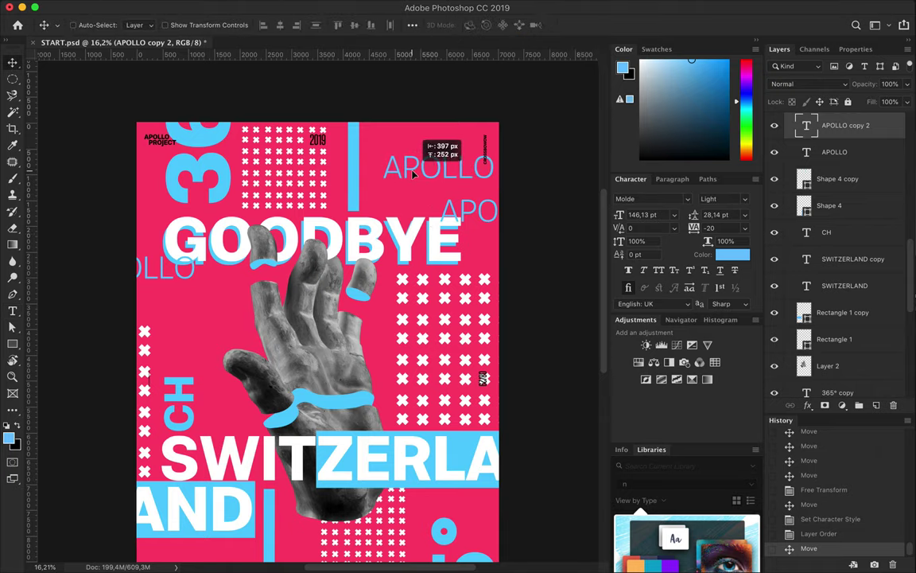
# - Enlarge the APOLLO copy to 176% and place another copy at the left edge
pyautogui.hotkey('ctrl', 't')
pyautogui.moveTo(436, 192)
pyautogui.mouseDown()
pyautogui.moveTo(452, 189)
pyautogui.moveTo(447, 179)
pyautogui.mouseUp()
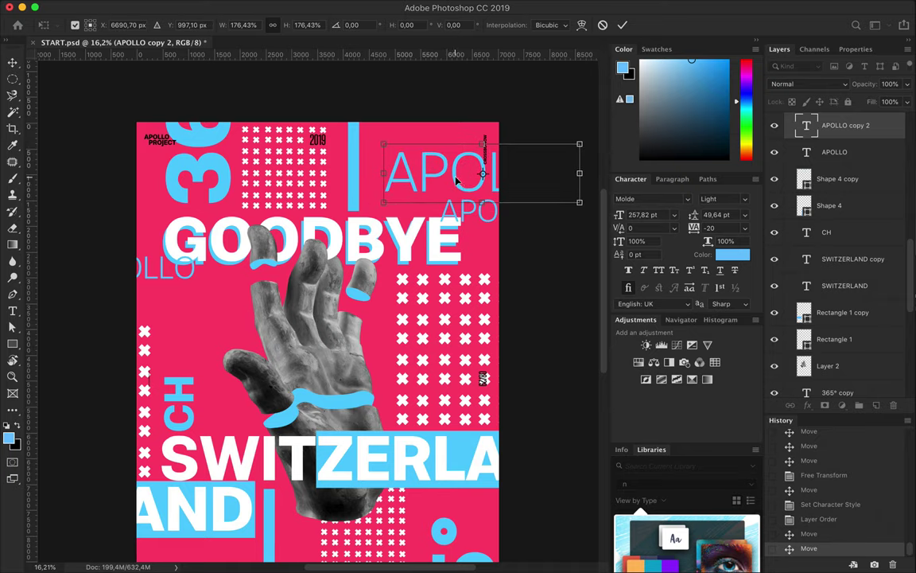
pyautogui.press('Return')
pyautogui.moveTo(455, 182); pyautogui.dragTo(108, 311)
pyautogui.moveTo(163, 303); pyautogui.dragTo(184, 307)
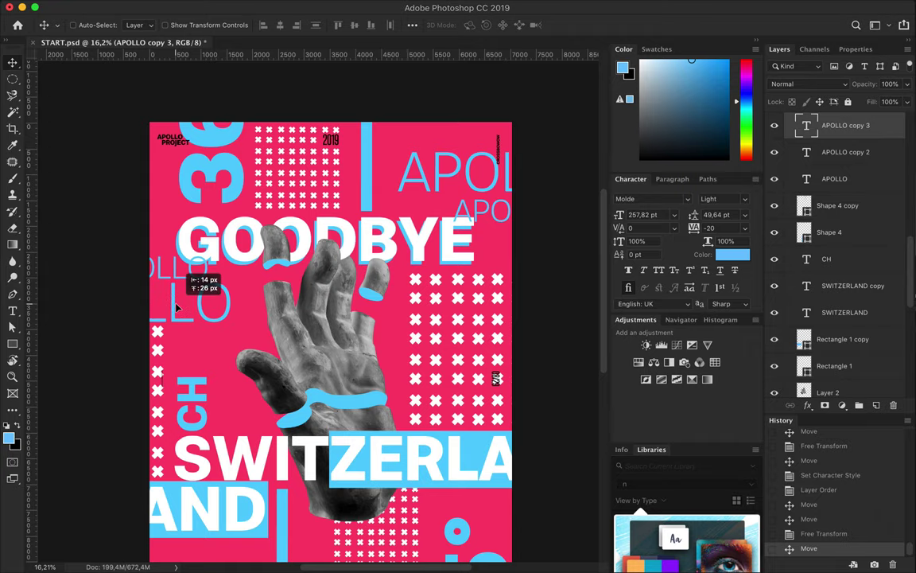